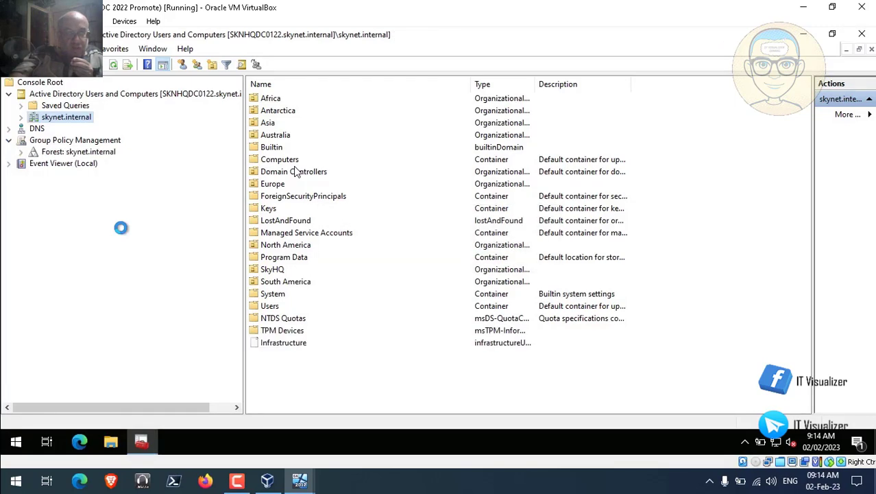
# - Expand the forest down to skynet.internal's Group Policy Objects list
pyautogui.click(21, 151)
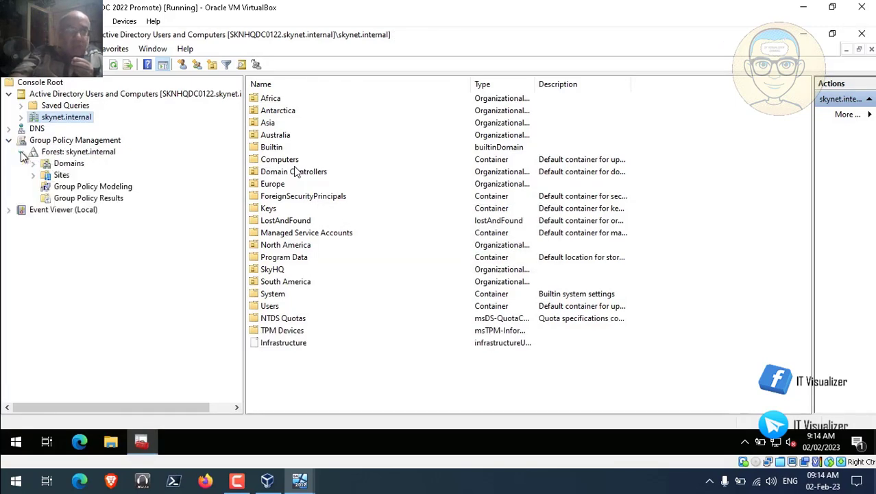
pyautogui.click(33, 163)
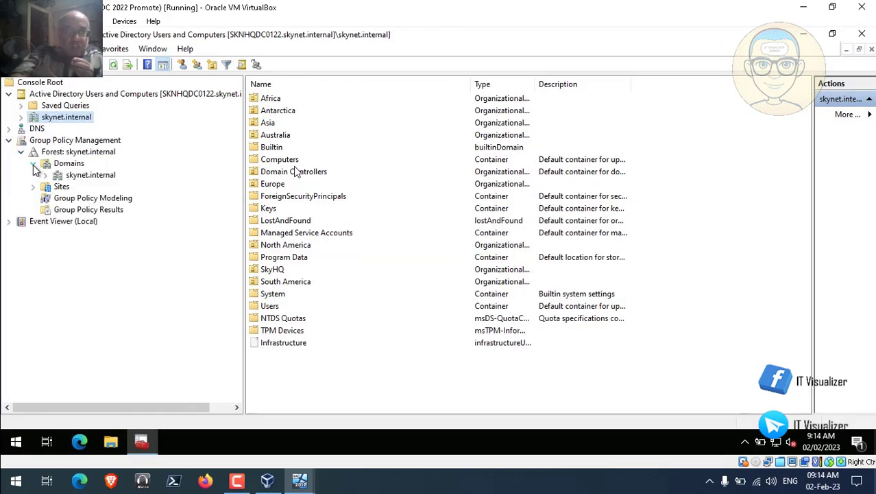
pyautogui.click(46, 175)
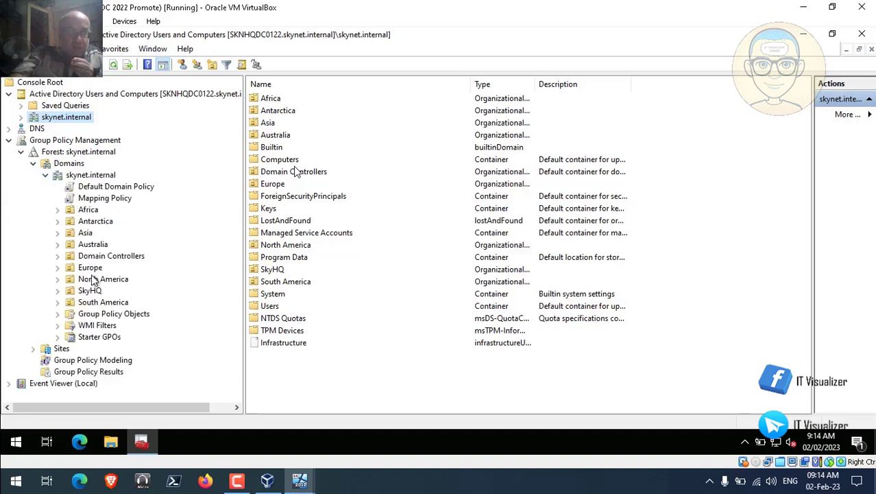
pyautogui.click(58, 314)
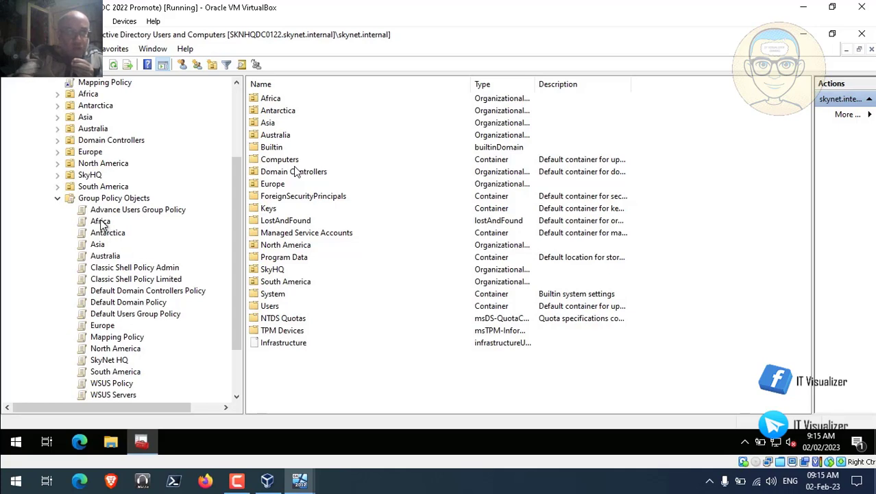
# - Open the SkyNet HQ GPO in the Group Policy Management Editor
pyautogui.rightClick(100, 222)
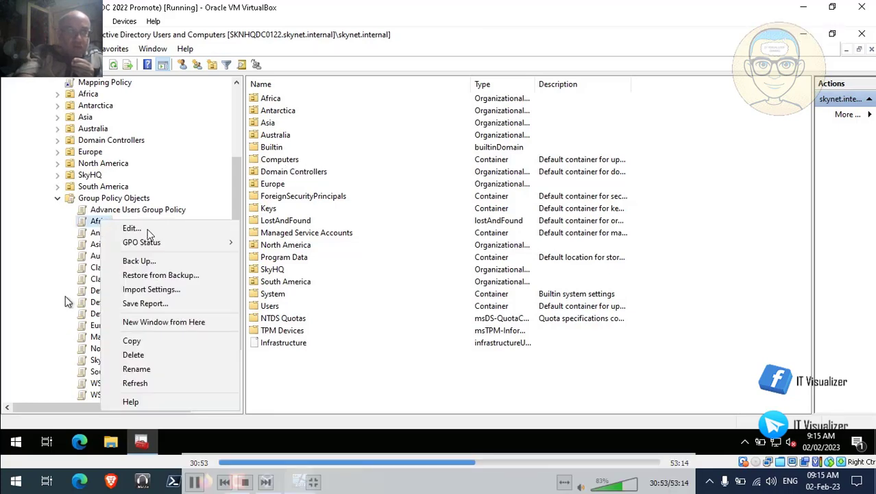
pyautogui.click(148, 230)
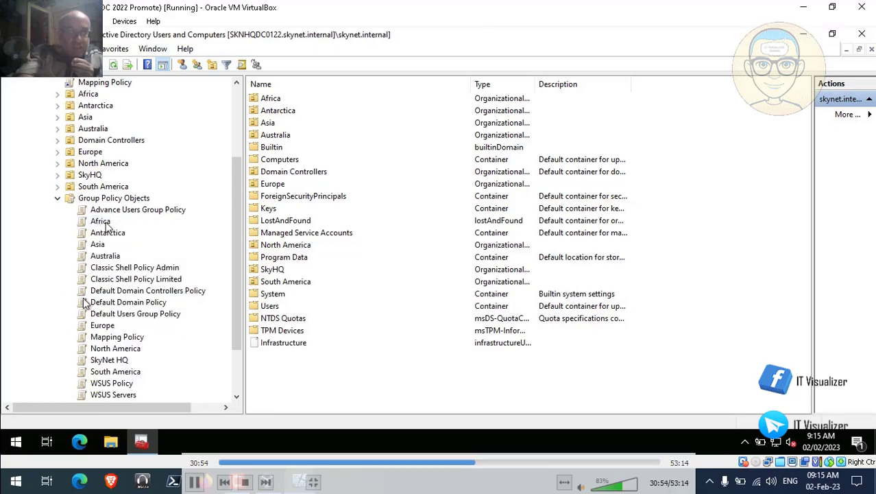
pyautogui.rightClick(114, 363)
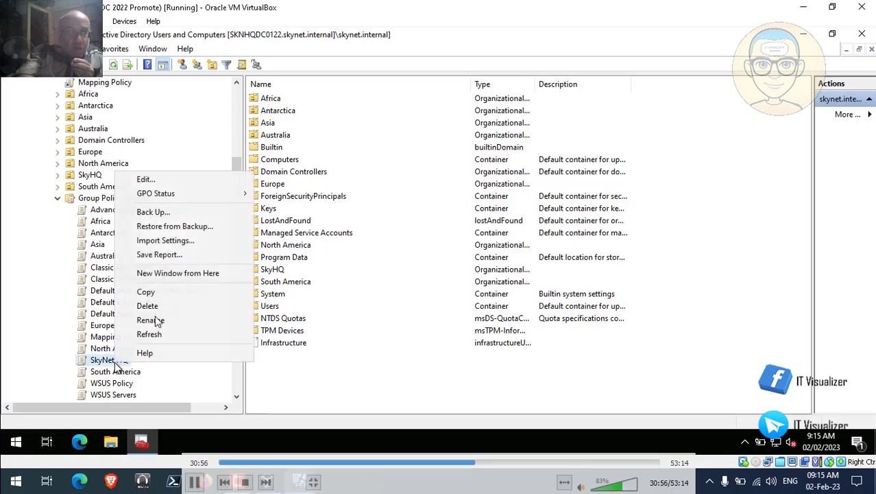
pyautogui.click(168, 182)
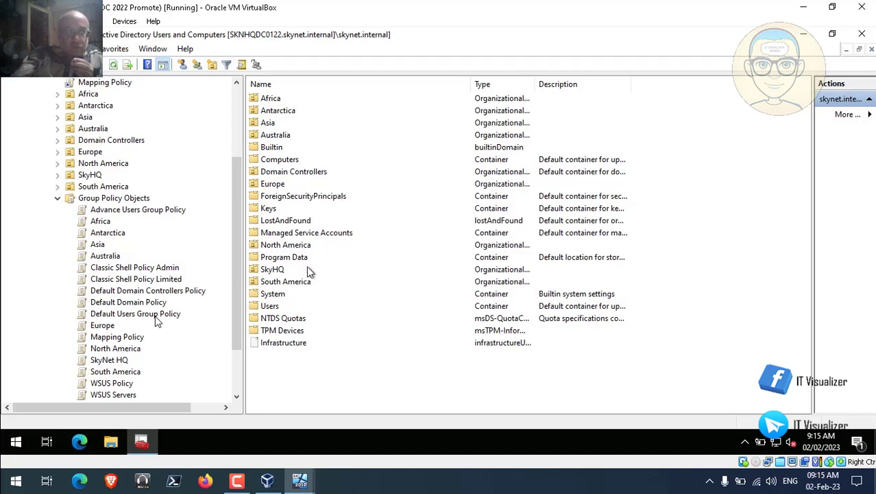
# - Inspect SkyNet HQ's Personalization default lock screen image policy, then close the editor
pyautogui.click(236, 480)
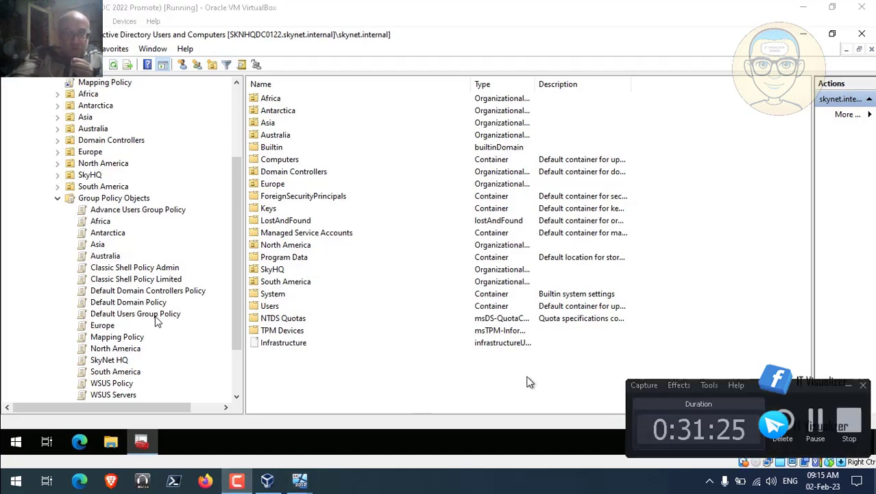
pyautogui.click(816, 418)
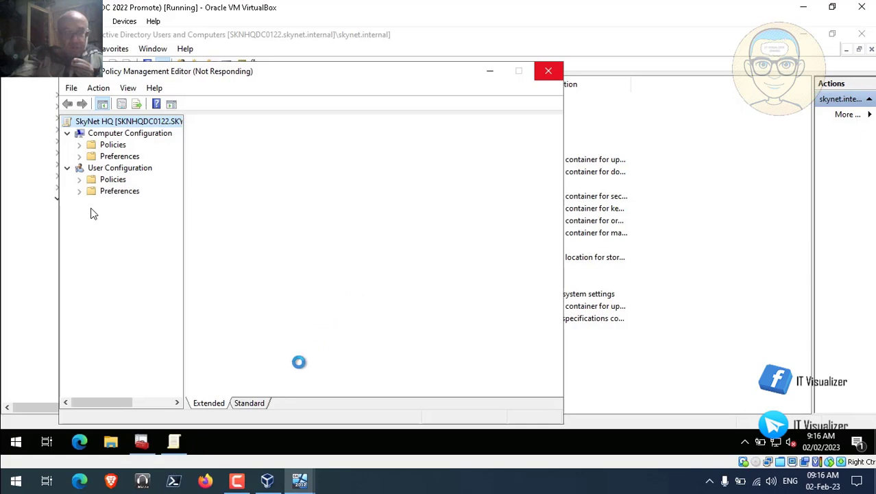
pyautogui.click(238, 483)
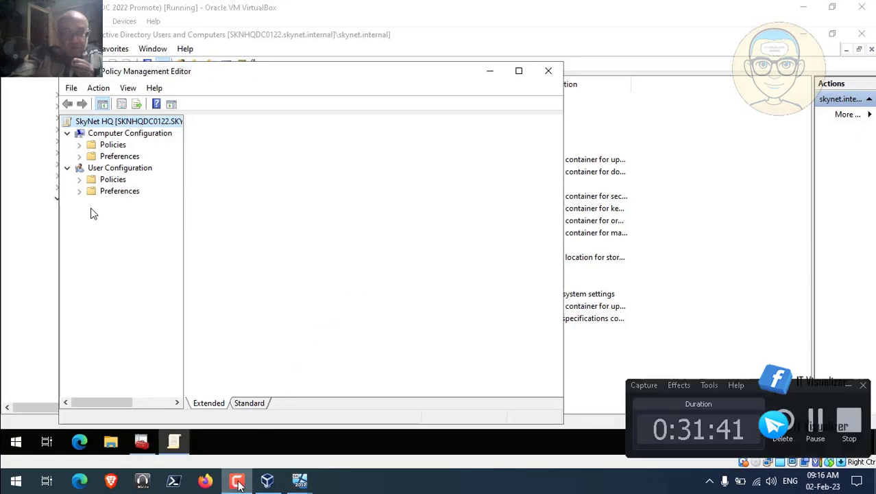
pyautogui.click(822, 410)
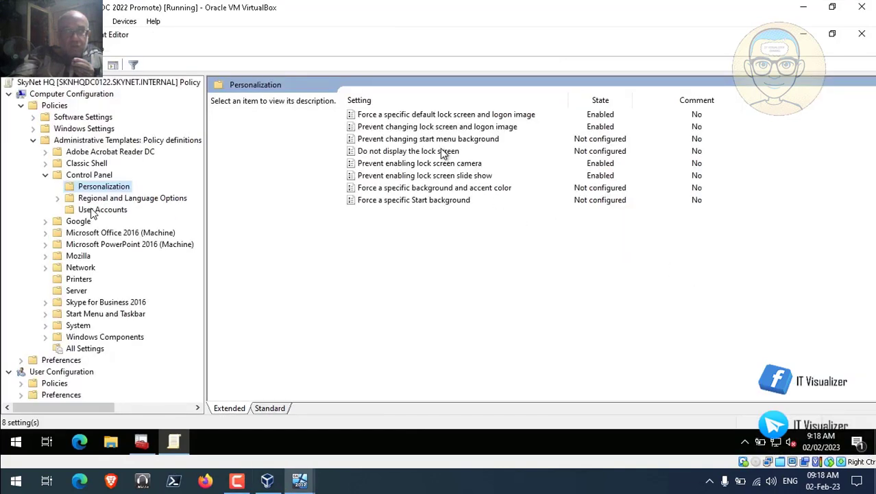
pyautogui.doubleClick(424, 115)
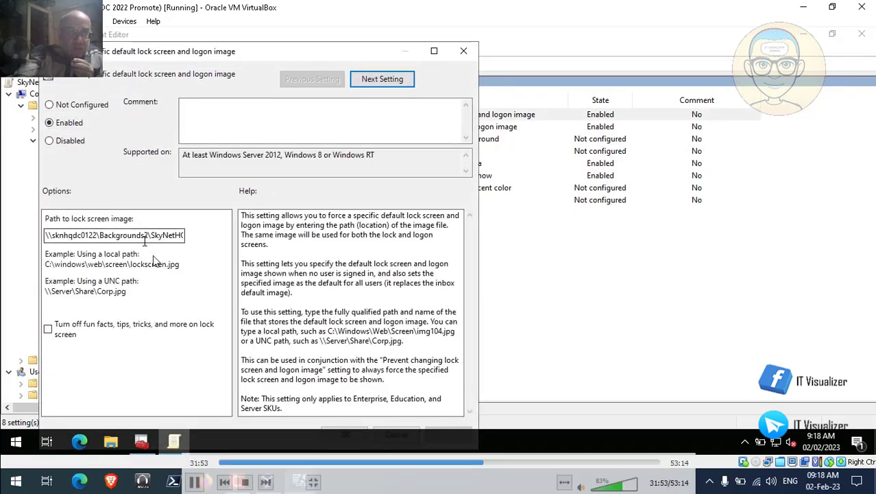
pyautogui.click(463, 55)
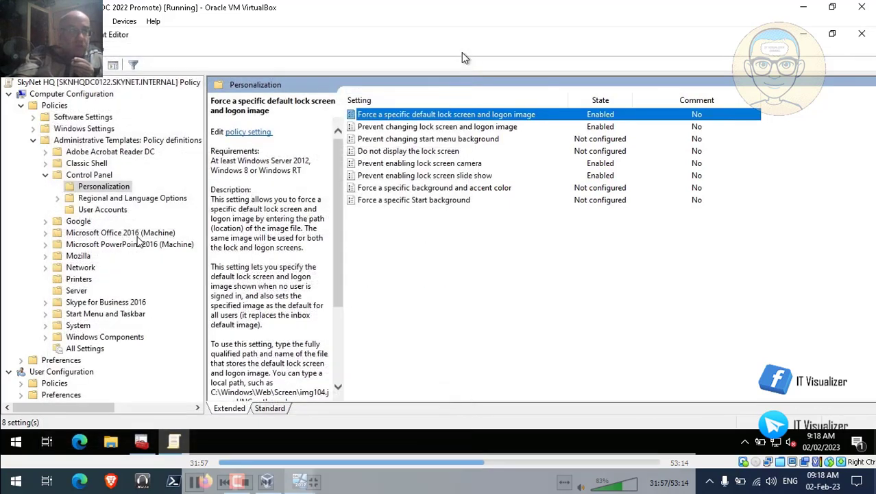
pyautogui.click(862, 37)
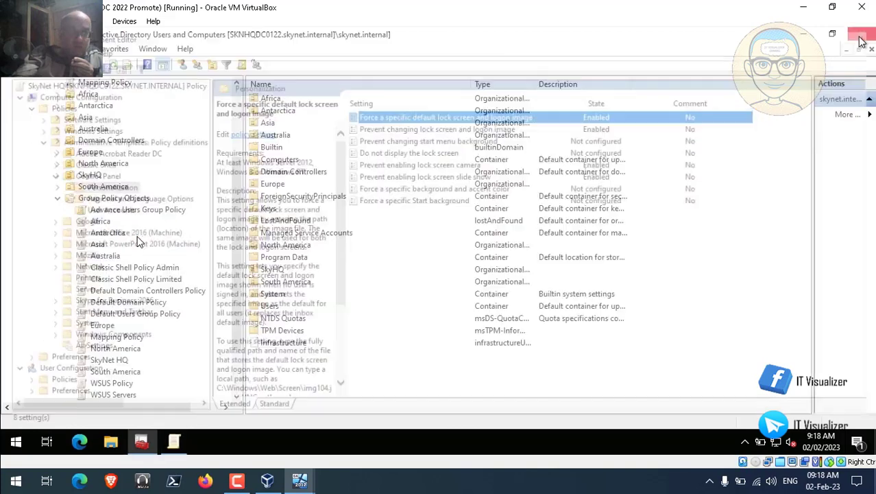
# - Close AD Users and Computers and edit NTPScript from the Data (D:) drive
pyautogui.click(862, 38)
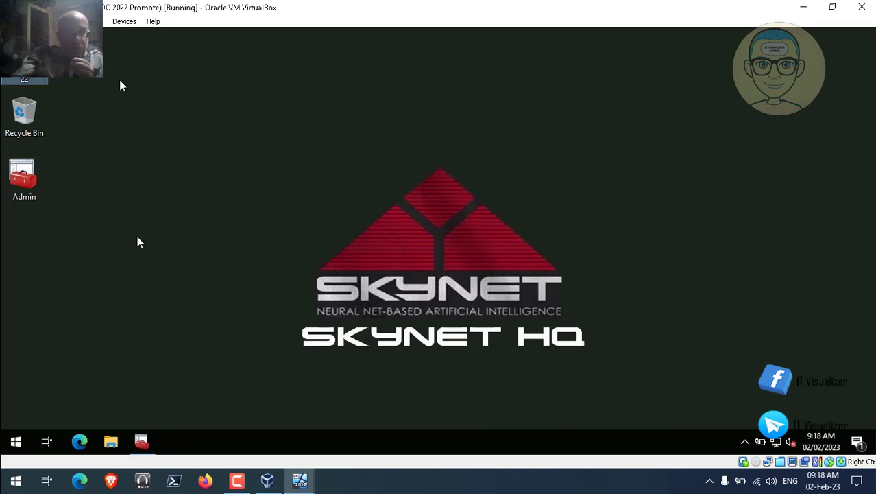
pyautogui.press('super+e')
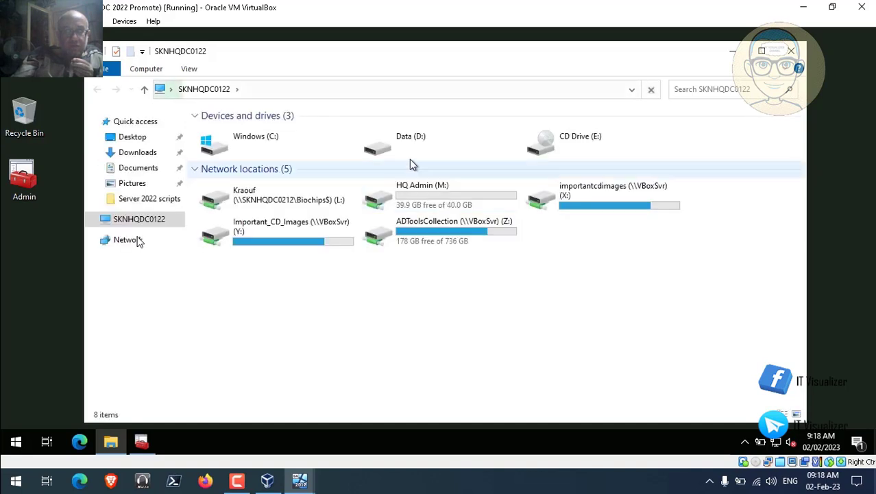
pyautogui.click(388, 152)
pyautogui.doubleClick(387, 152)
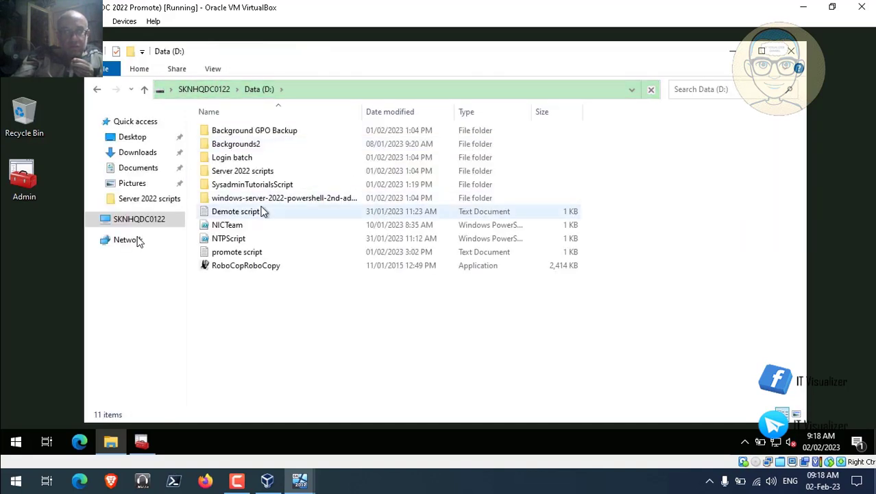
pyautogui.rightClick(236, 239)
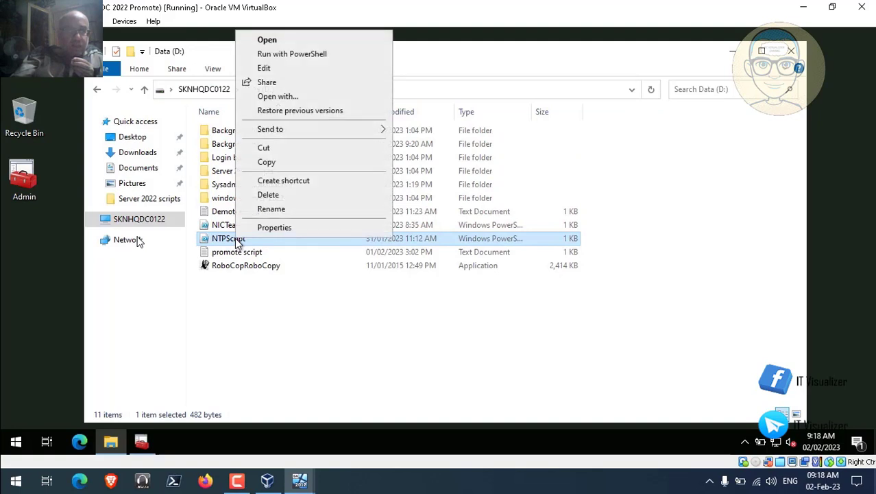
pyautogui.click(288, 69)
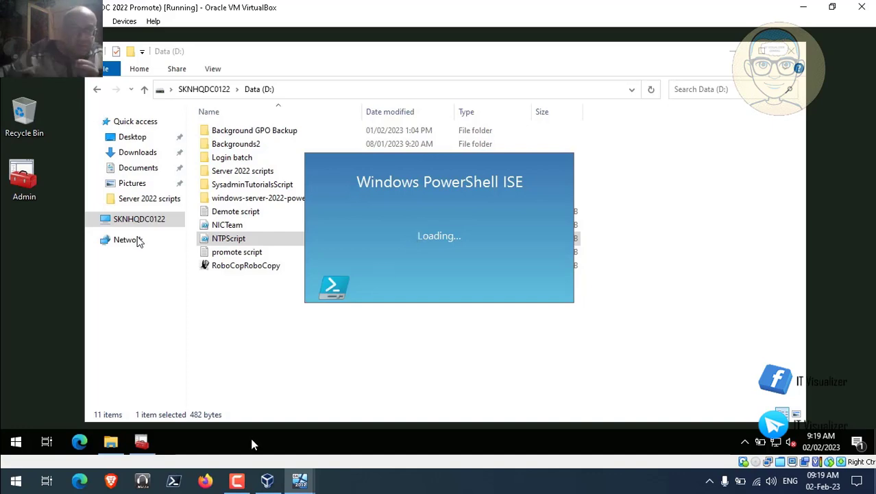
# - Run NTPScript.ps1 twice, setting 0.africa.pool.ntp.org and 1.africa.pool.ntp.org, then close PowerShell ISE
pyautogui.click(238, 483)
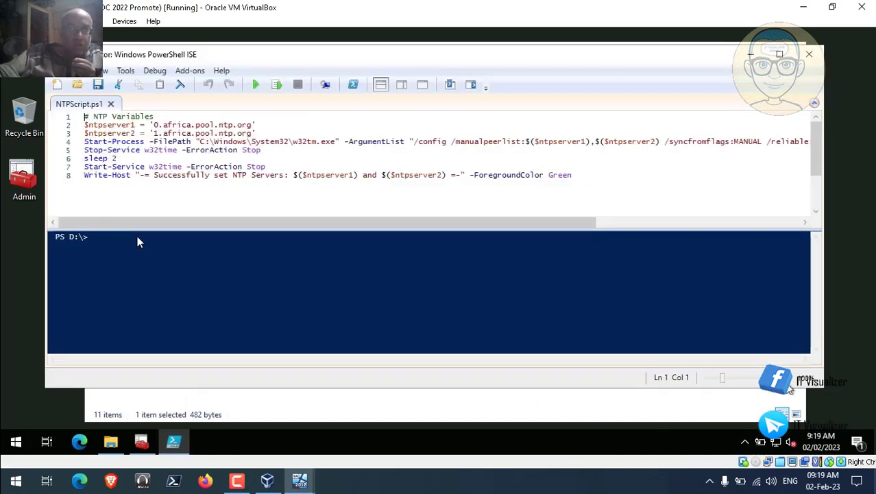
pyautogui.click(256, 85)
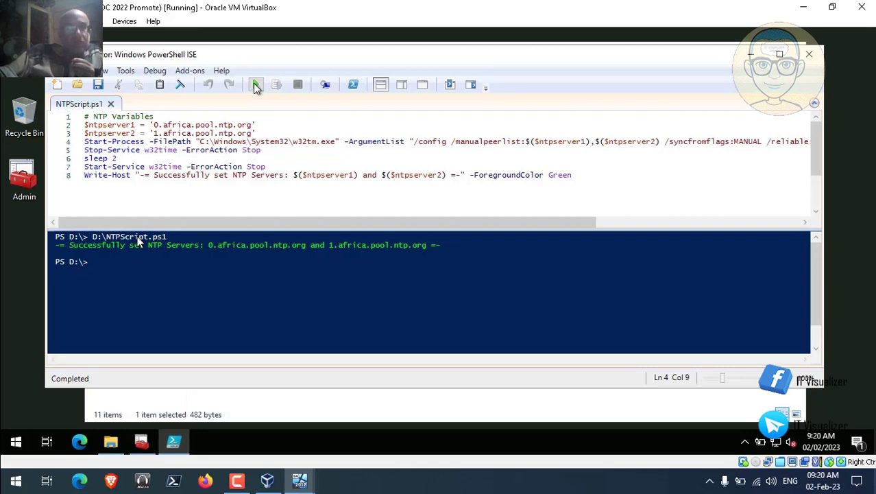
pyautogui.click(255, 85)
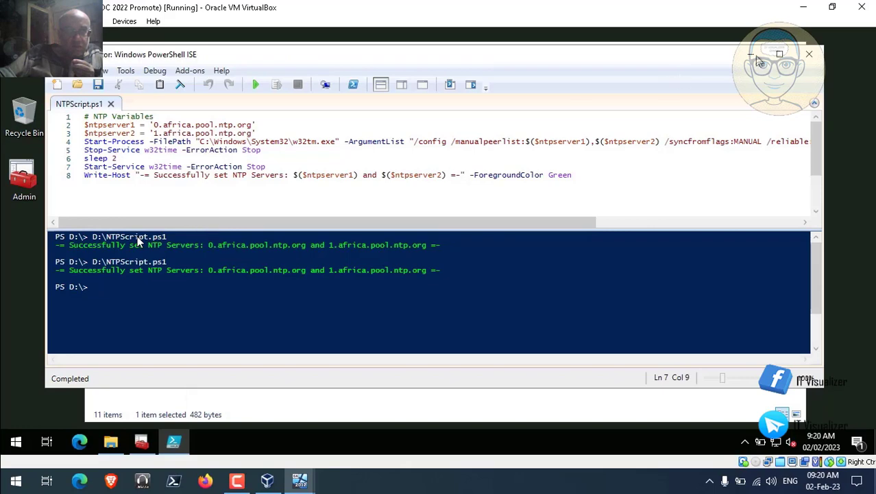
pyautogui.click(808, 57)
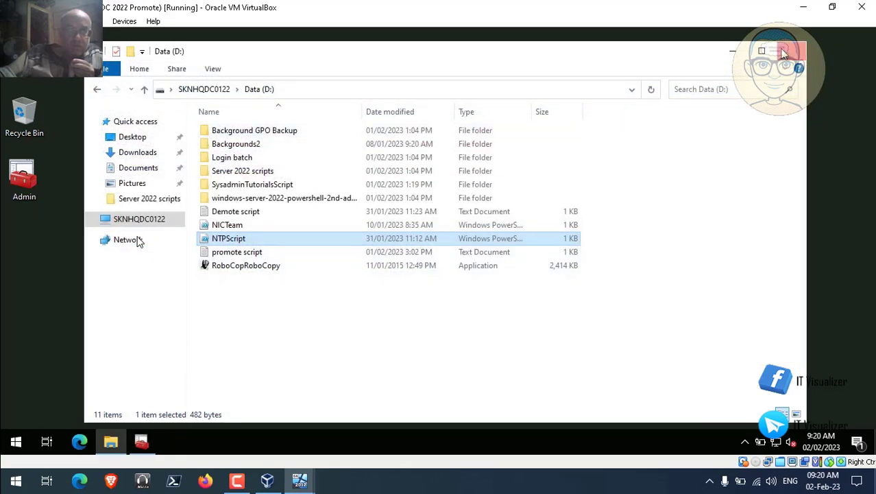
# - Close File Explorer and bring up Network Connections and the adapter options
pyautogui.click(786, 53)
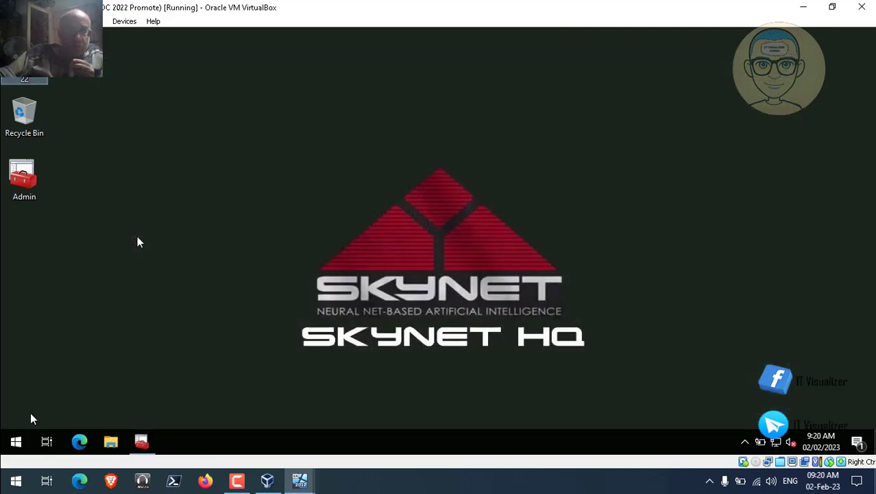
pyautogui.rightClick(16, 443)
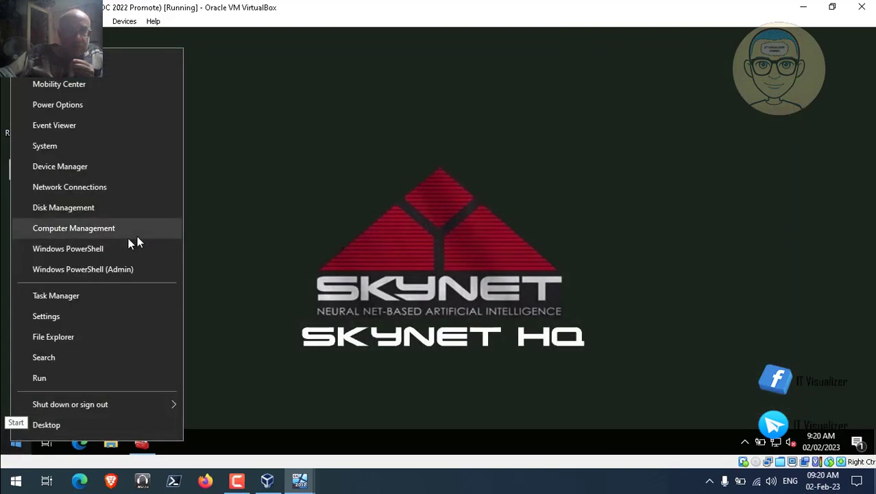
pyautogui.click(120, 190)
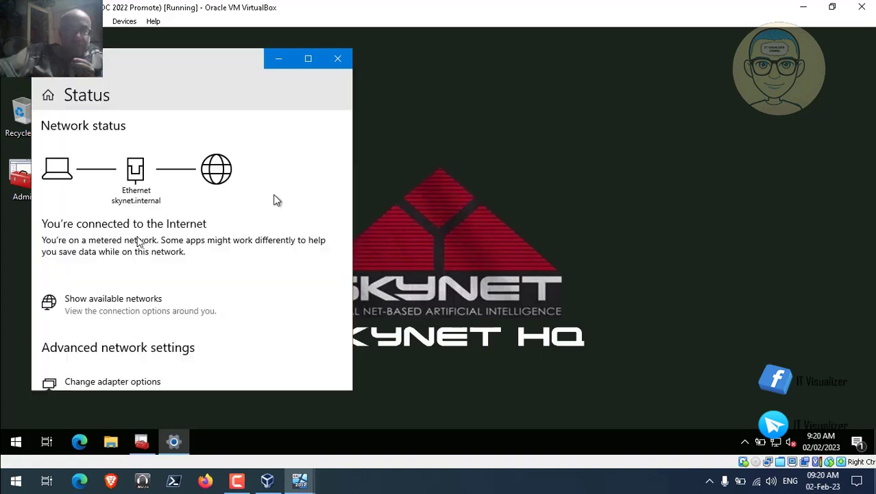
pyautogui.click(154, 382)
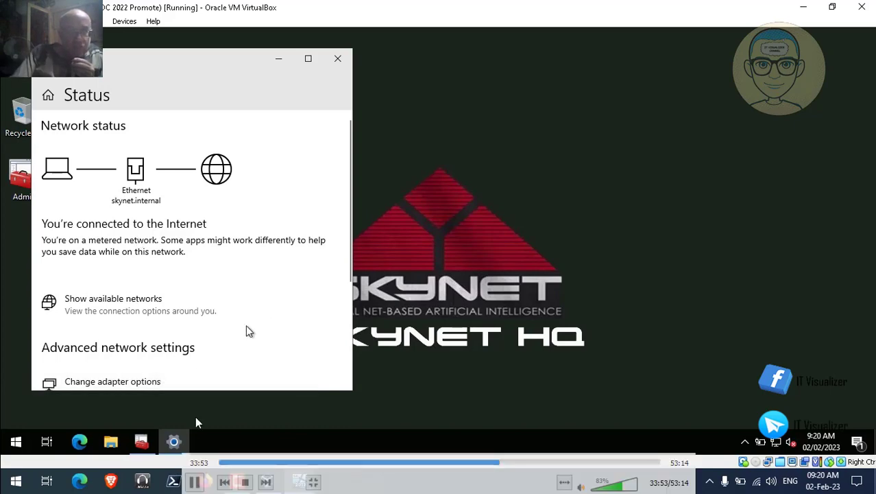
pyautogui.doubleClick(236, 288)
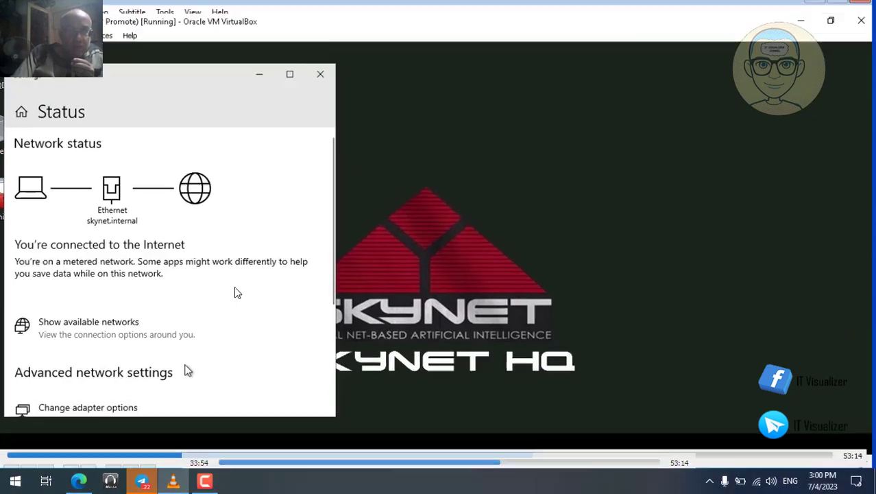
# - In Bard, type a request for a PowerShell script setting preferred and alternative DNS on domain-joined servers
pyautogui.click(79, 483)
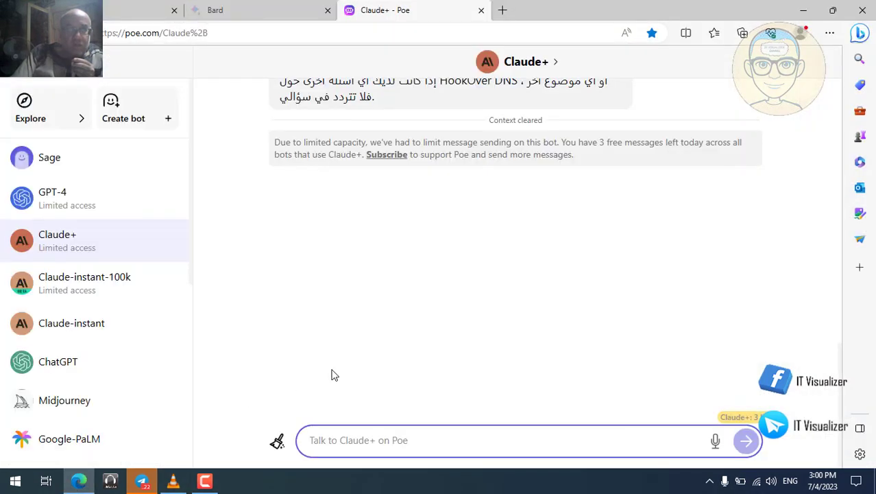
pyautogui.click(243, 9)
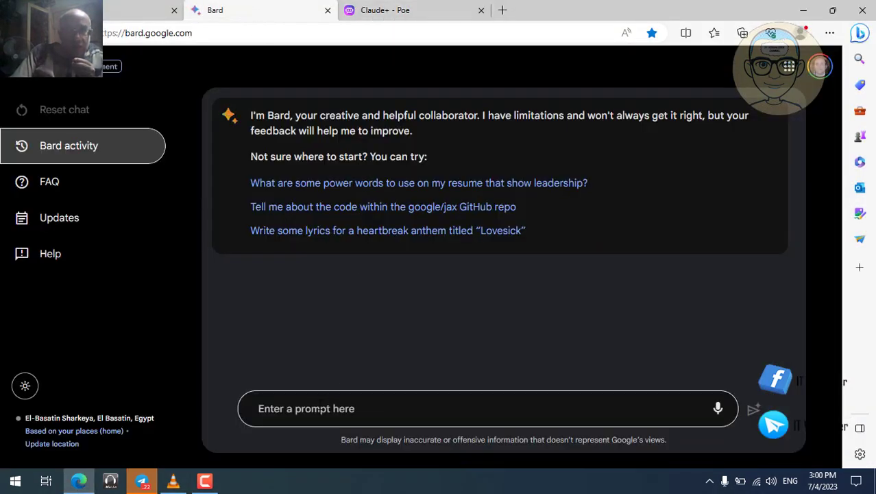
pyautogui.click(319, 405)
pyautogui.write('i nee')
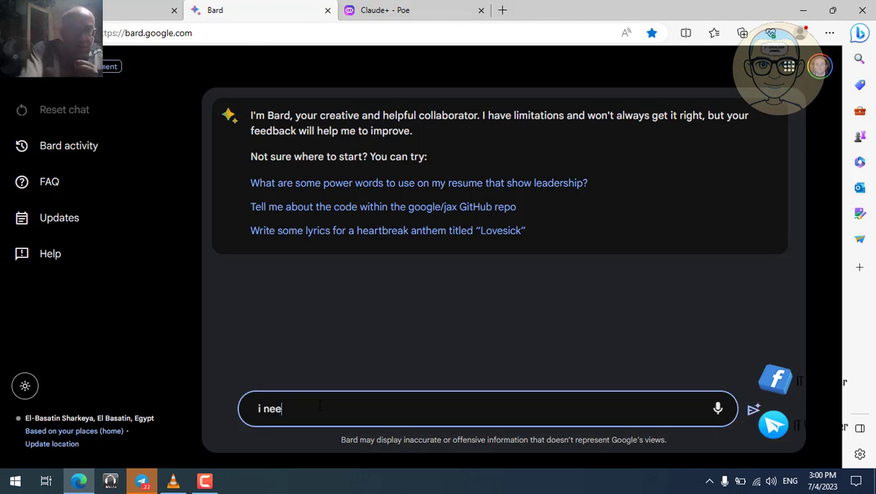
pyautogui.write('ed a')
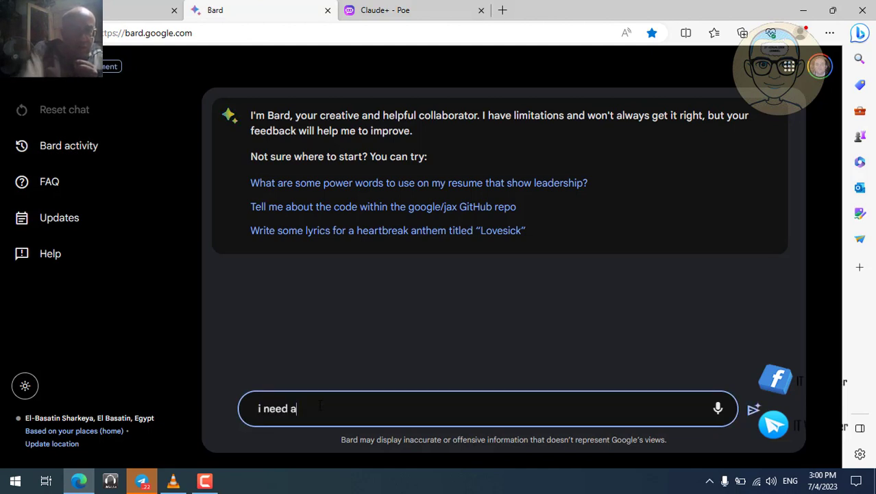
pyautogui.write(' po')
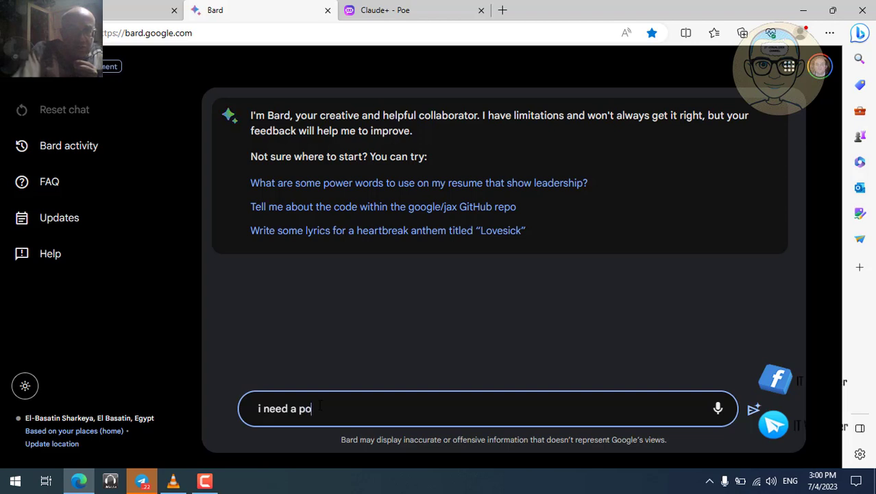
pyautogui.write('wershell scr')
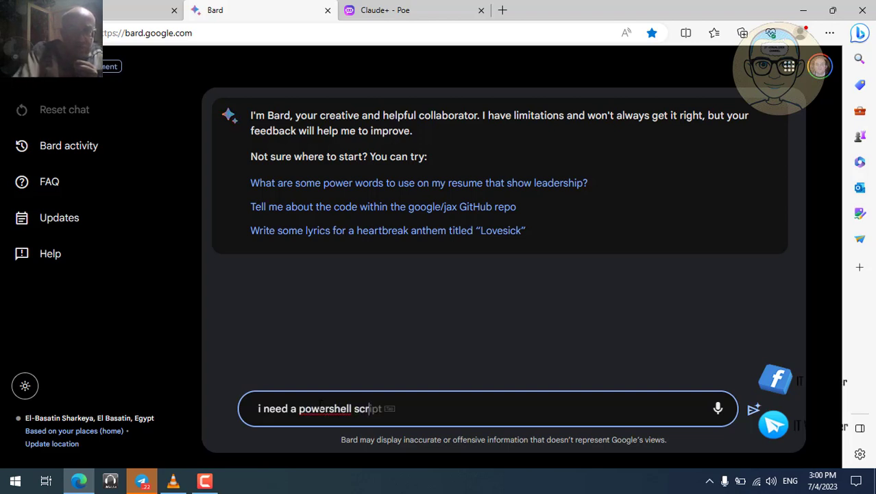
pyautogui.write('ipt t')
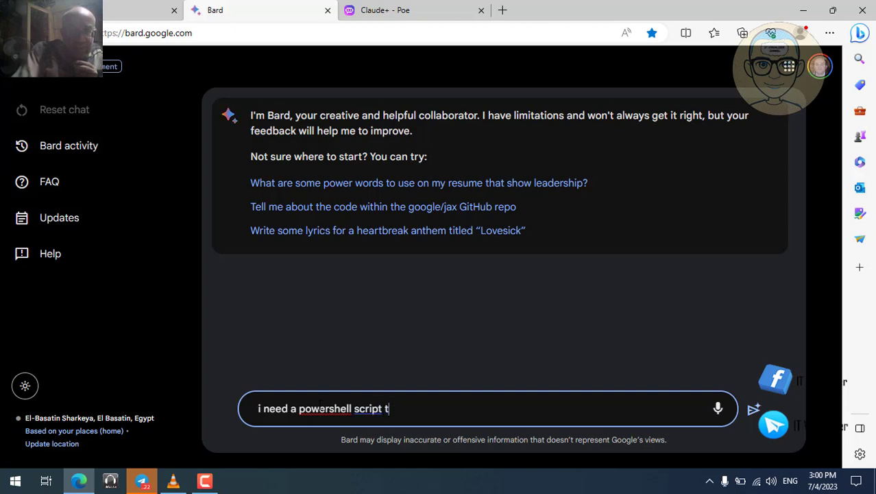
pyautogui.write('o set ')
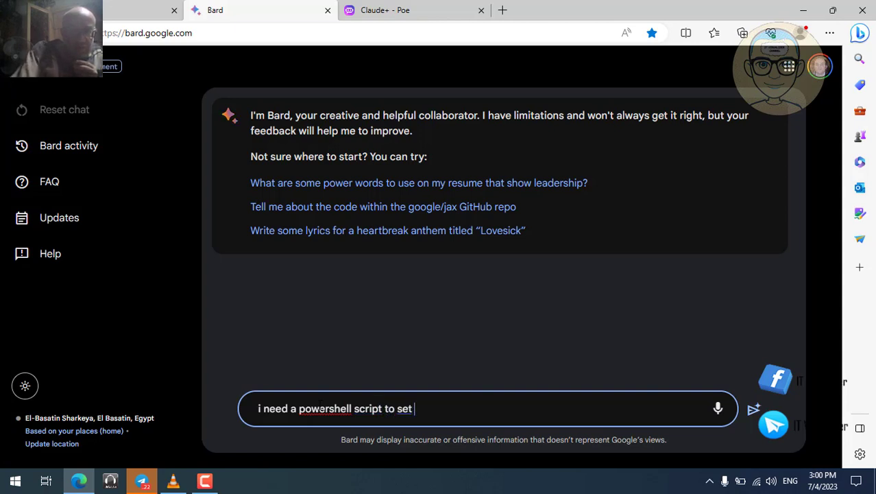
pyautogui.write('prefeere')
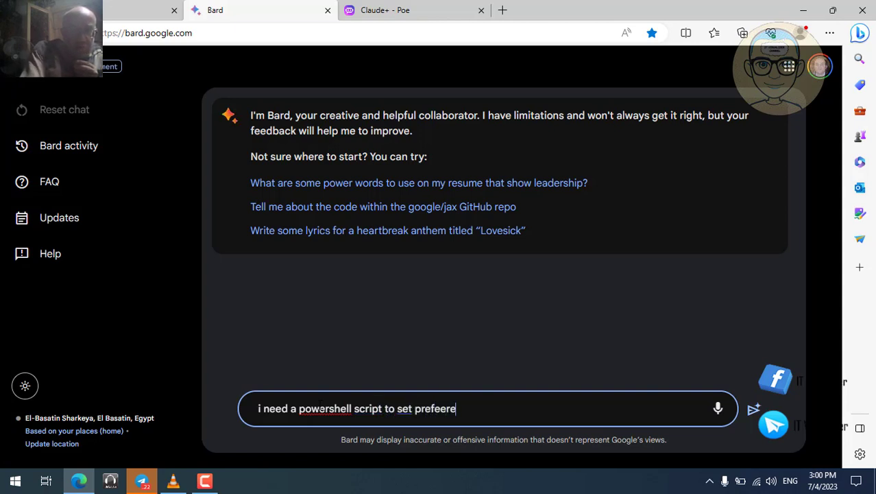
pyautogui.press('BackSpace')
pyautogui.press('BackSpace')
pyautogui.press('BackSpace')
pyautogui.write('rred')
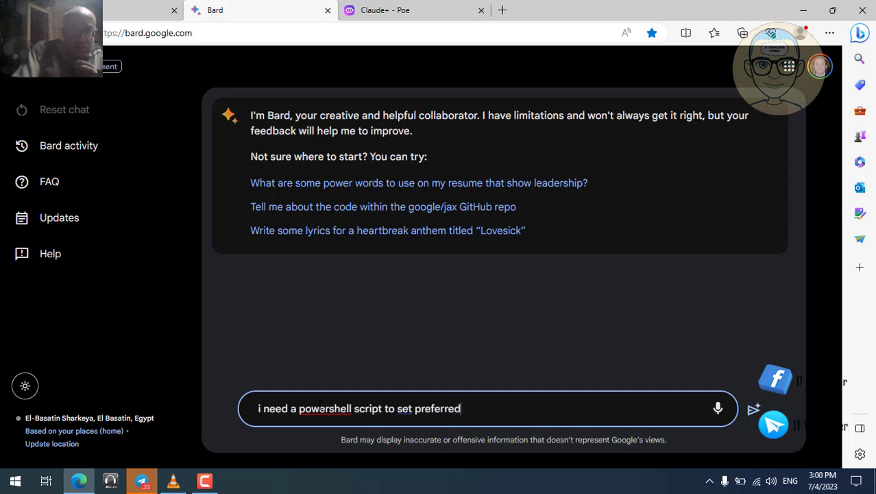
pyautogui.write(' dns ')
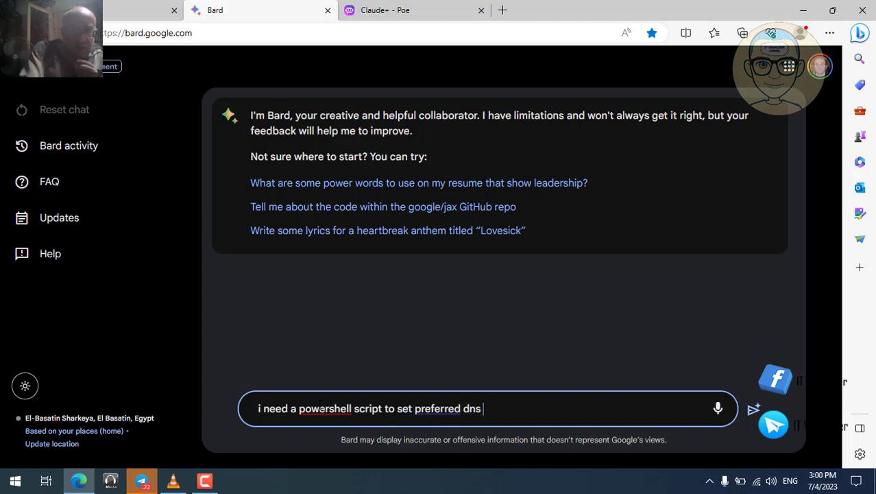
pyautogui.write('and a')
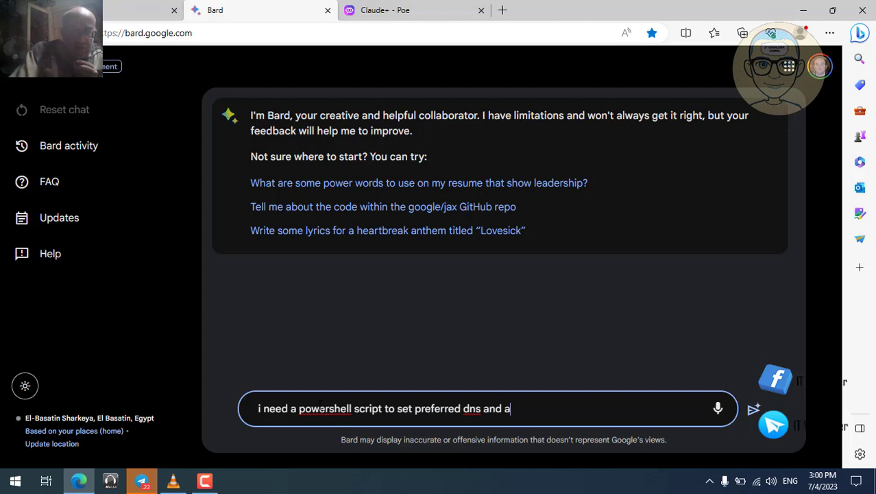
pyautogui.write('lterna')
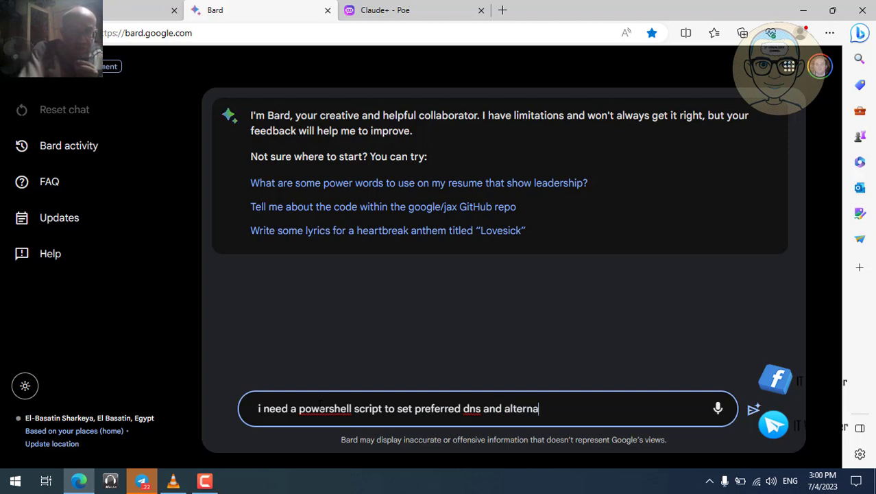
pyautogui.write('tive ')
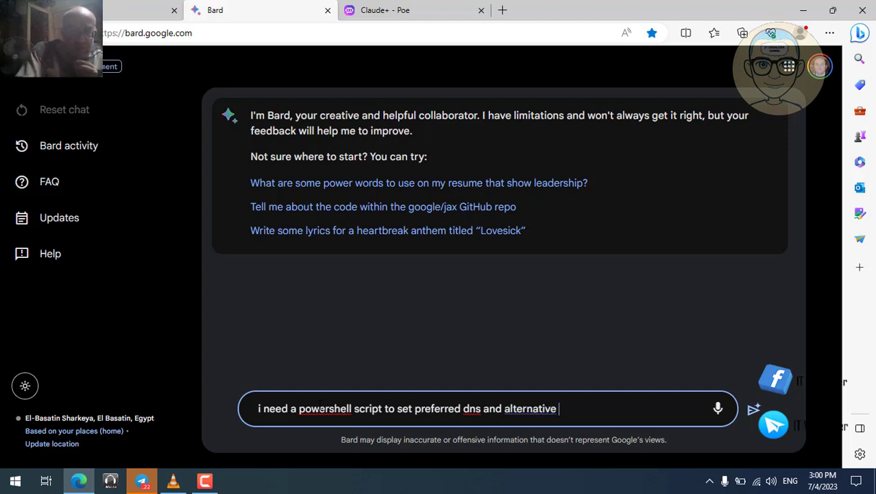
pyautogui.write('dns ')
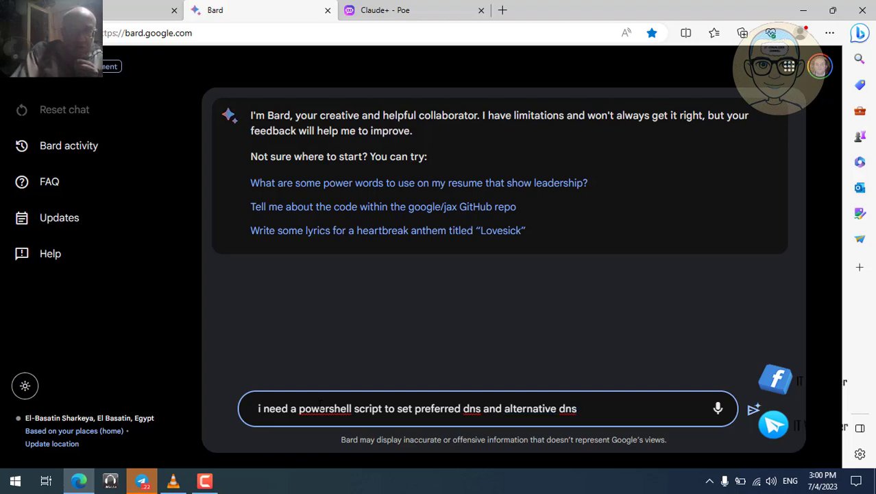
pyautogui.write('on n')
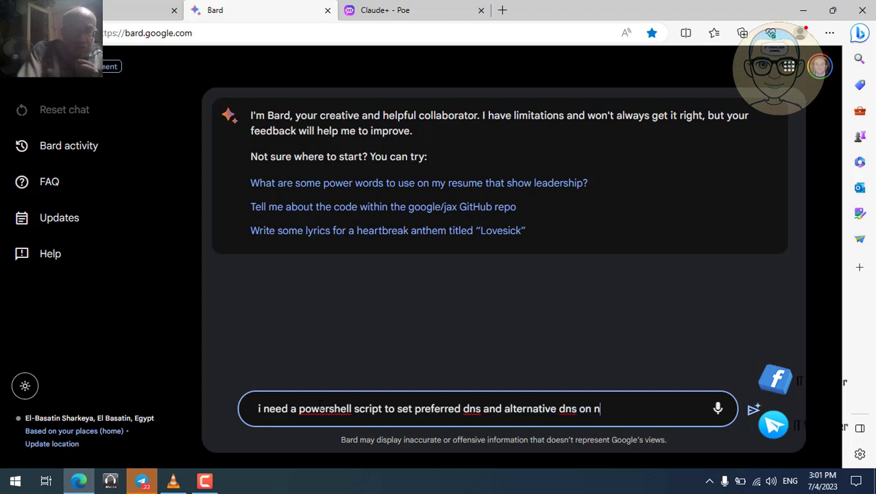
pyautogui.write('etwor')
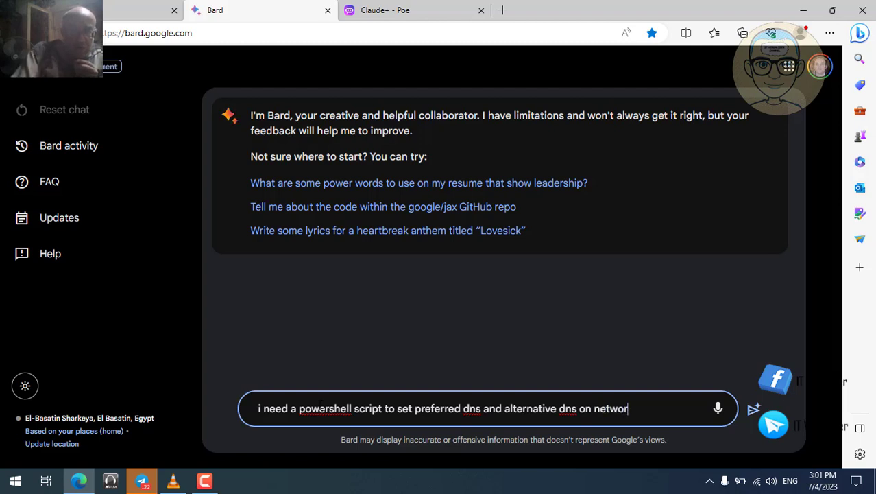
pyautogui.write('k cards ')
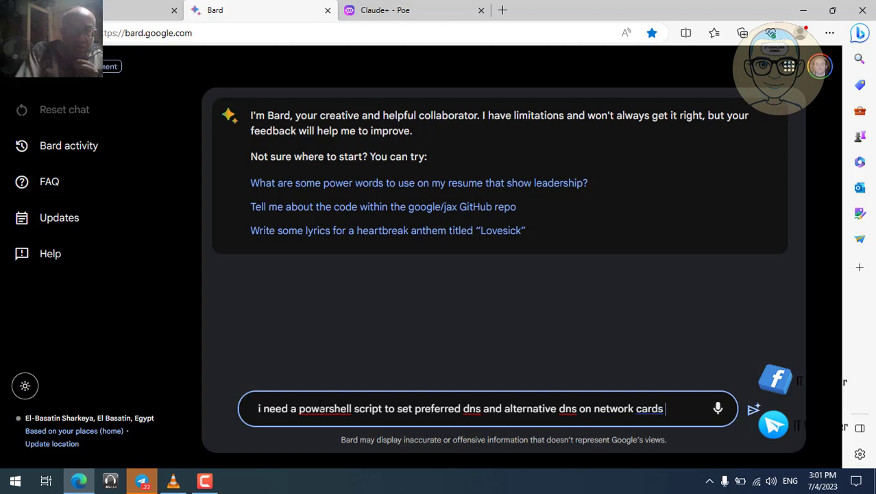
pyautogui.write('for s')
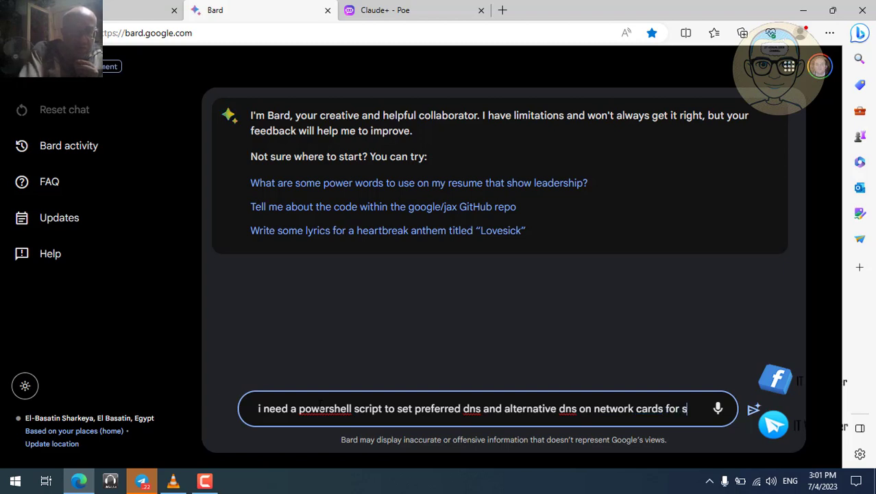
pyautogui.write('ervers ')
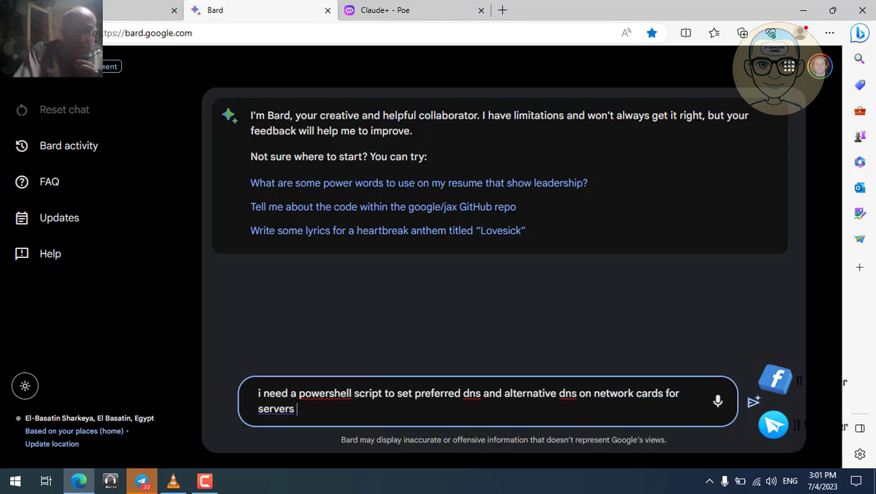
pyautogui.write('that h')
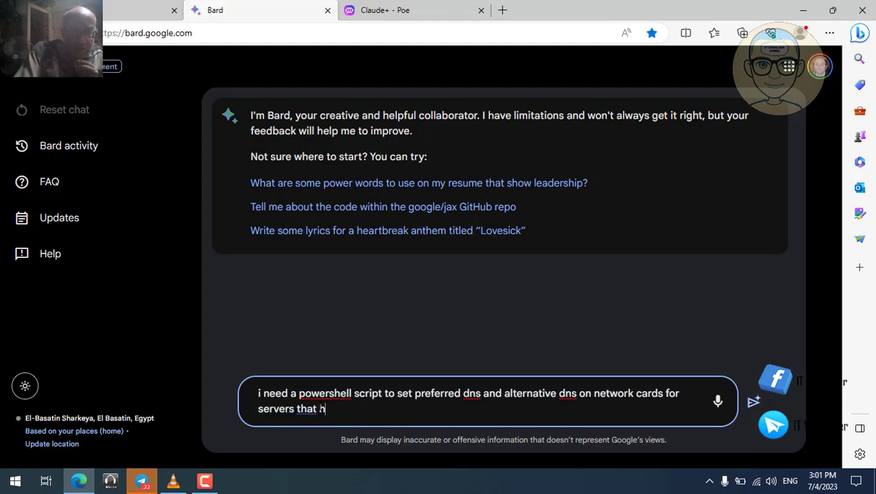
pyautogui.write('ad ')
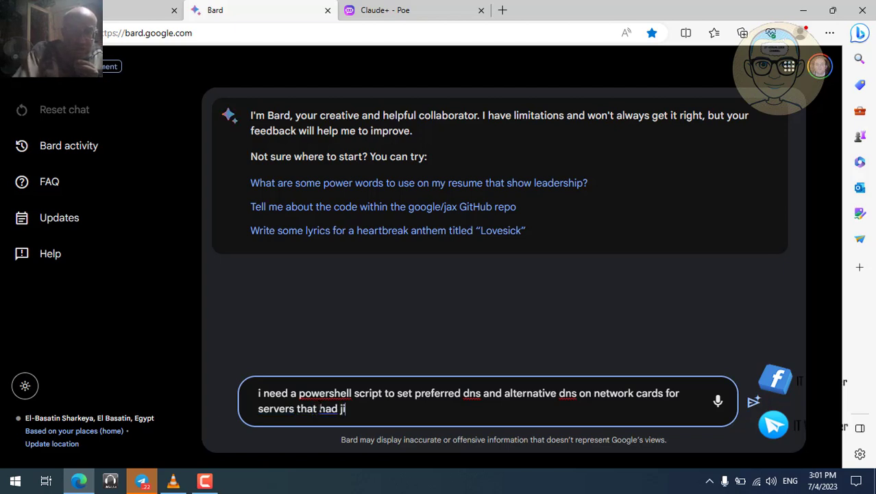
pyautogui.write('joine')
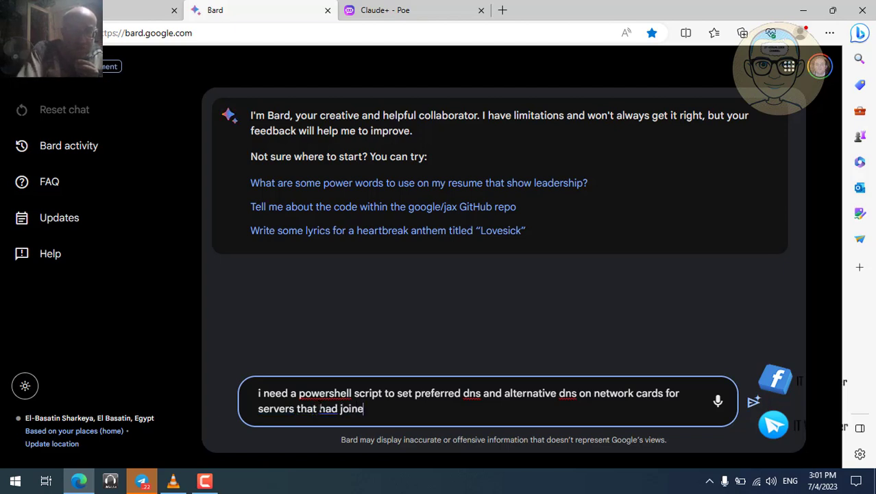
pyautogui.write('d the')
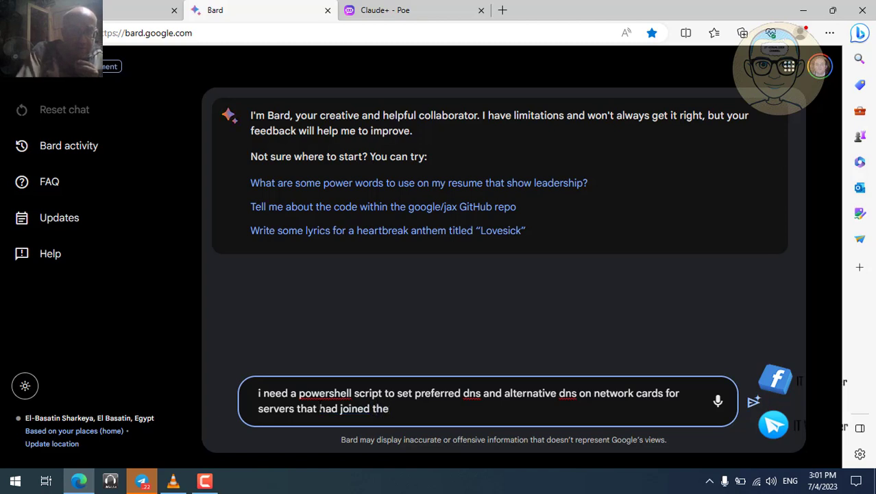
pyautogui.write(' domain')
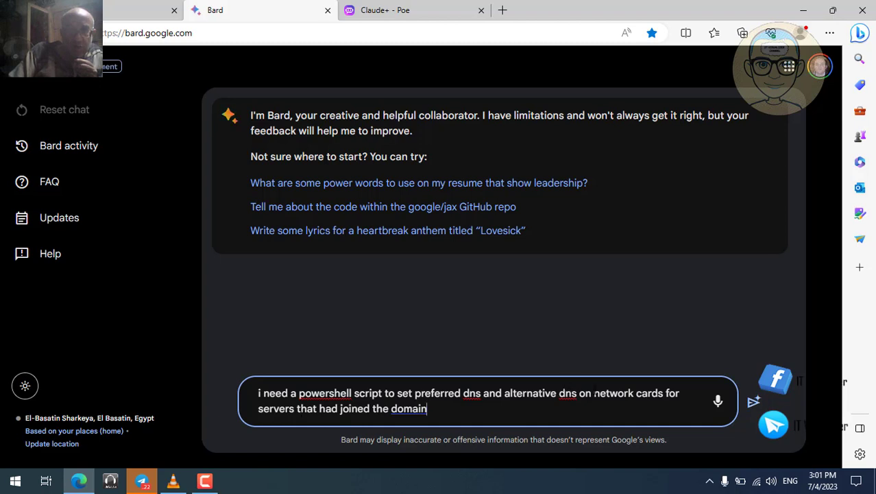
pyautogui.write('a ')
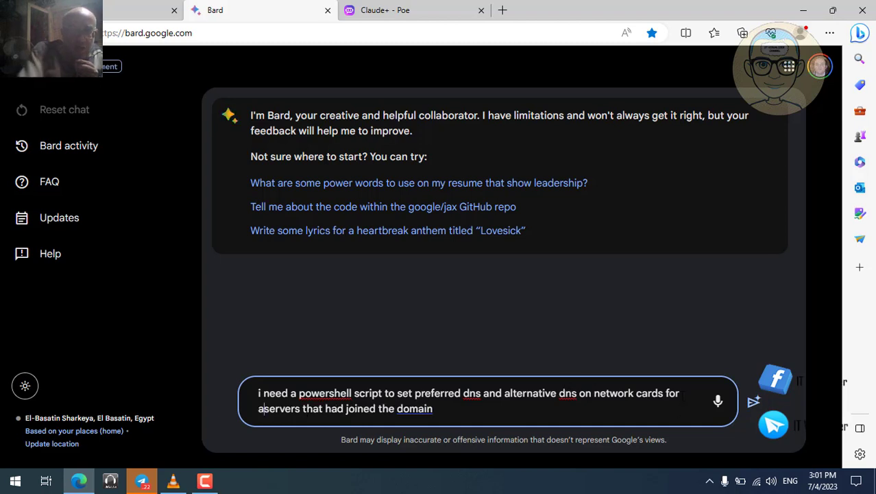
pyautogui.write('coupl')
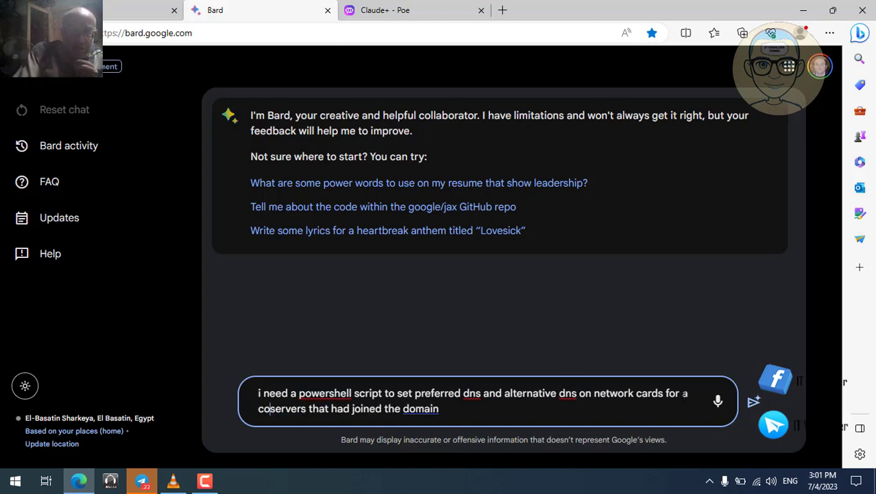
pyautogui.write('e ')
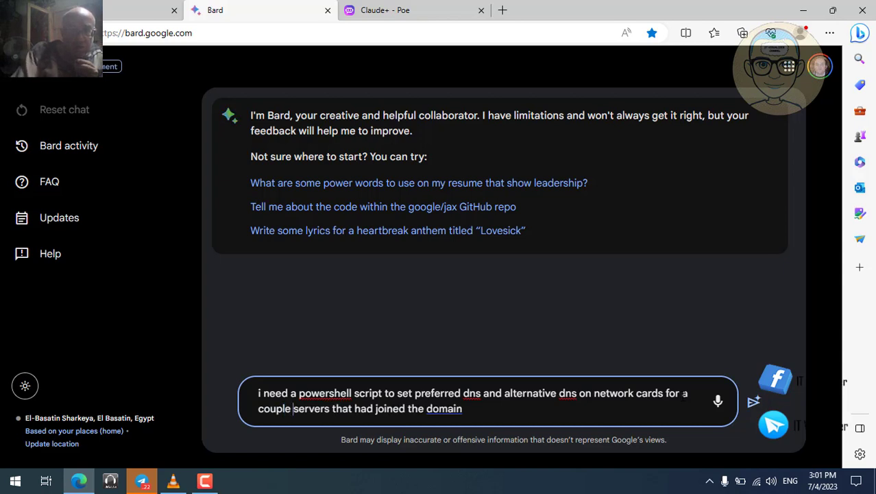
pyautogui.write('of')
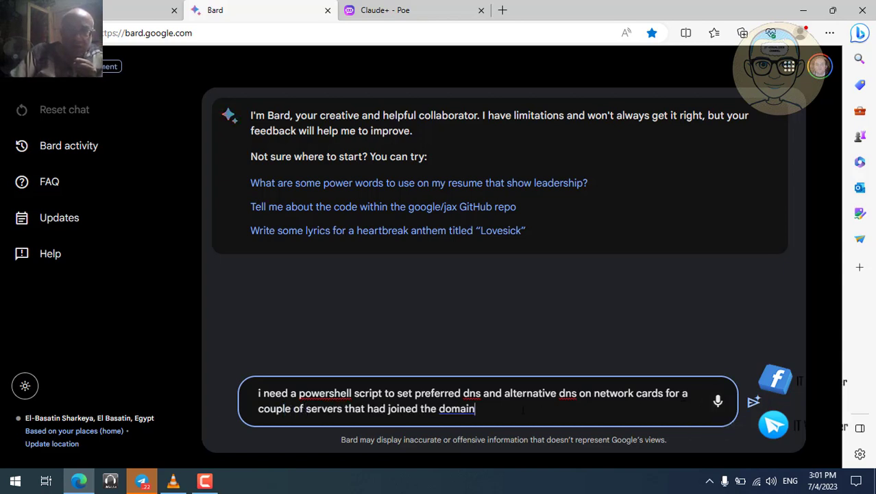
pyautogui.click(754, 403)
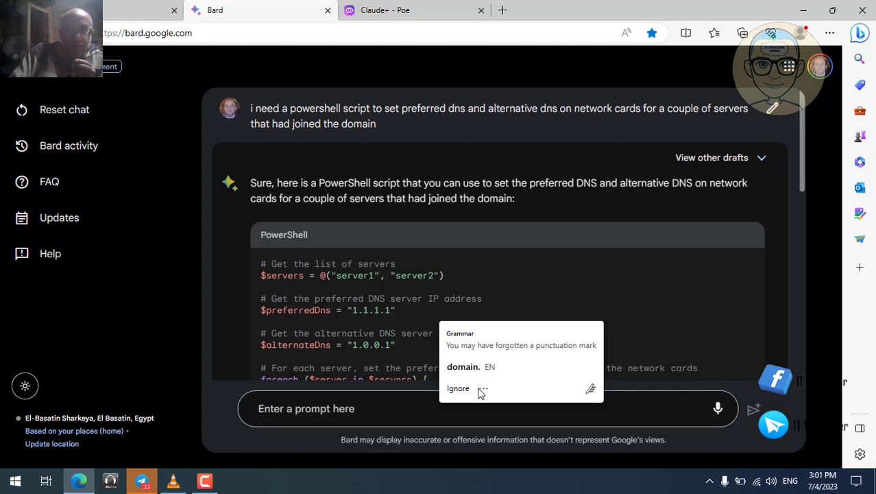
pyautogui.click(457, 388)
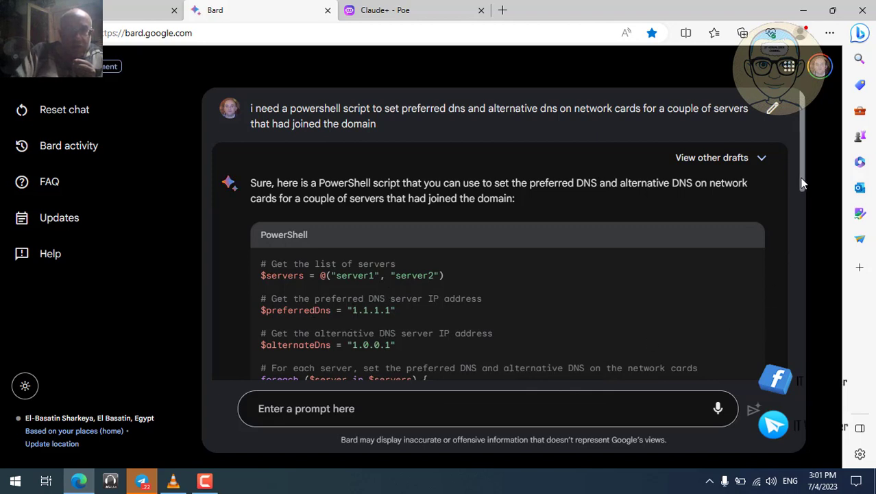
pyautogui.moveTo(799, 178); pyautogui.dragTo(804, 235)
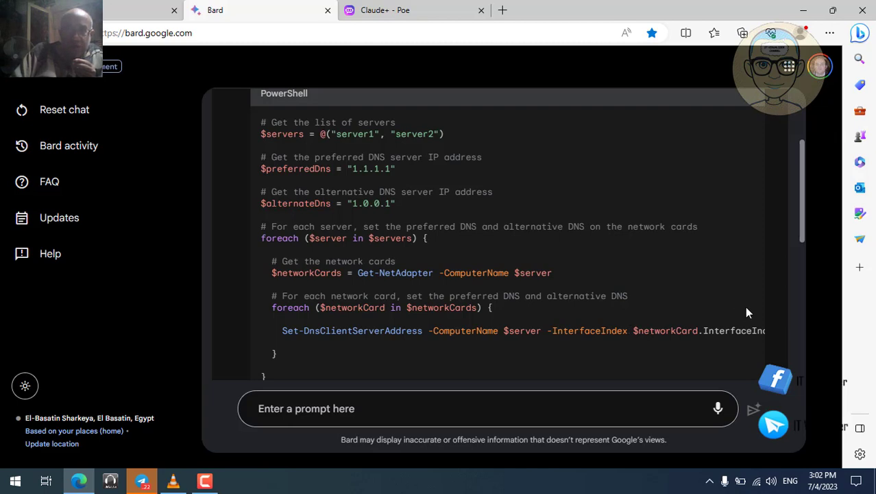
pyautogui.moveTo(801, 217); pyautogui.dragTo(804, 241)
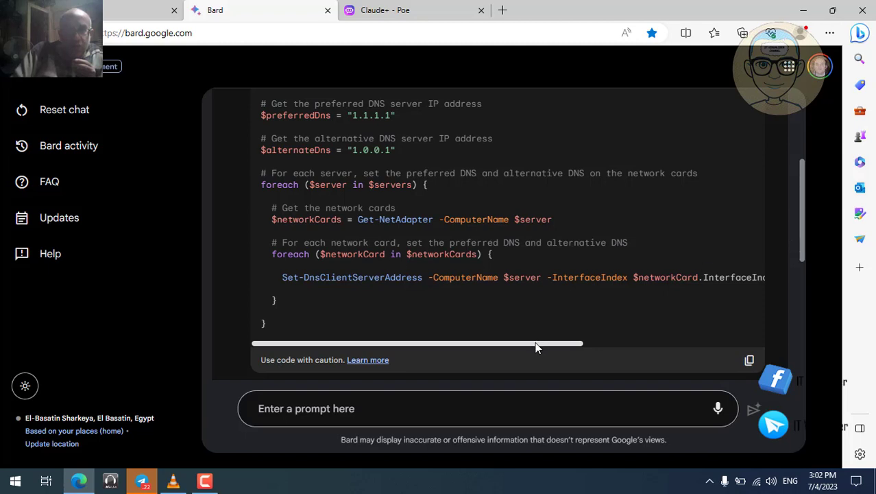
pyautogui.moveTo(537, 339); pyautogui.dragTo(508, 354)
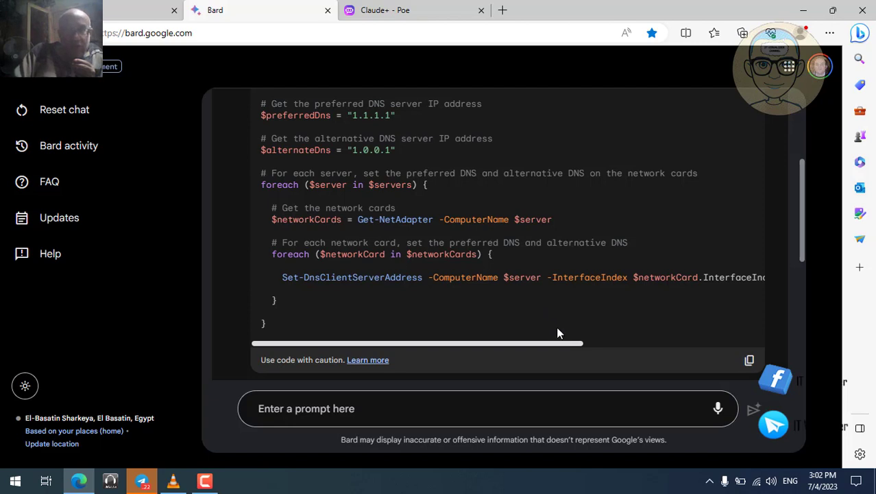
pyautogui.moveTo(557, 347)
pyautogui.mouseDown()
pyautogui.moveTo(618, 348)
pyautogui.moveTo(549, 348)
pyautogui.mouseUp()
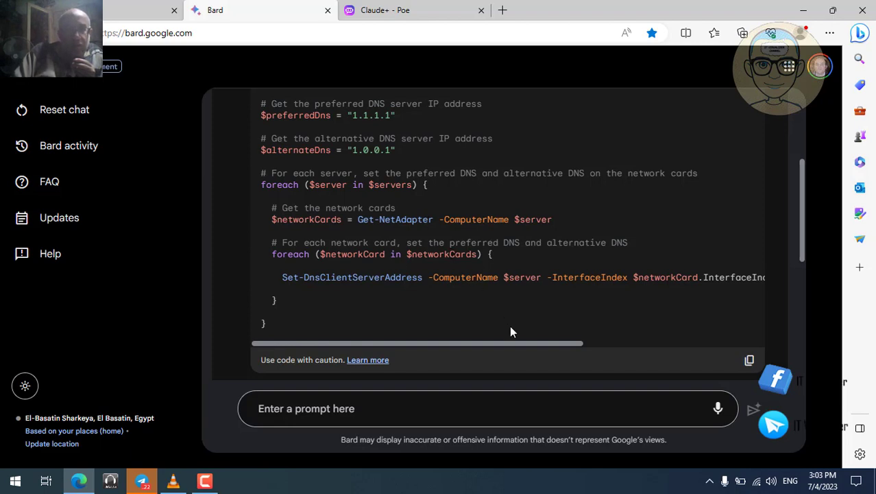
pyautogui.moveTo(515, 342); pyautogui.dragTo(639, 343)
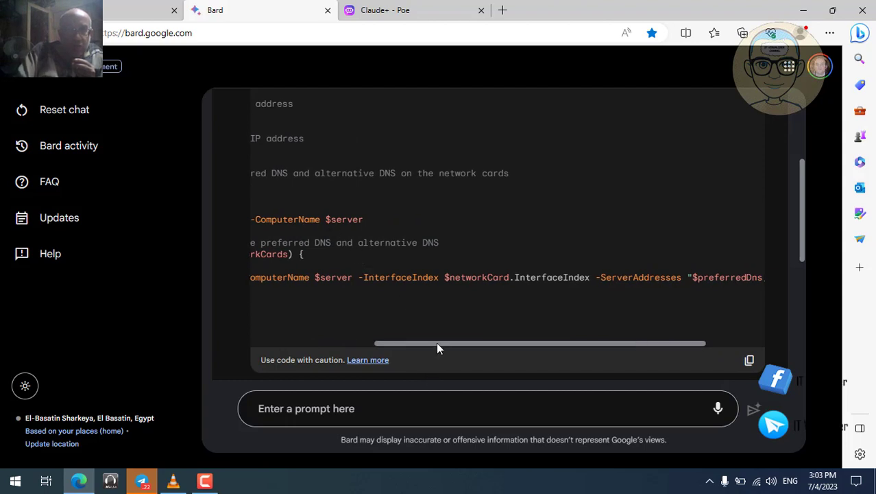
pyautogui.moveTo(437, 345); pyautogui.dragTo(303, 346)
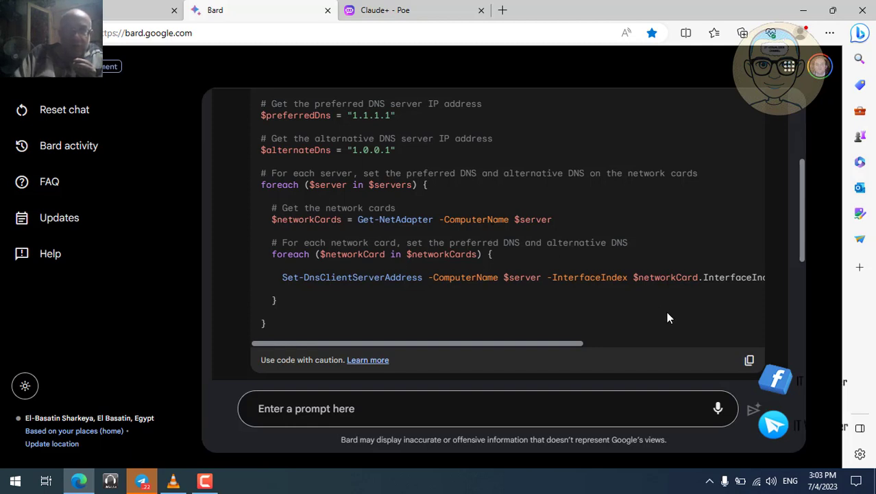
pyautogui.moveTo(803, 252)
pyautogui.mouseDown()
pyautogui.moveTo(816, 178)
pyautogui.moveTo(801, 262)
pyautogui.mouseUp()
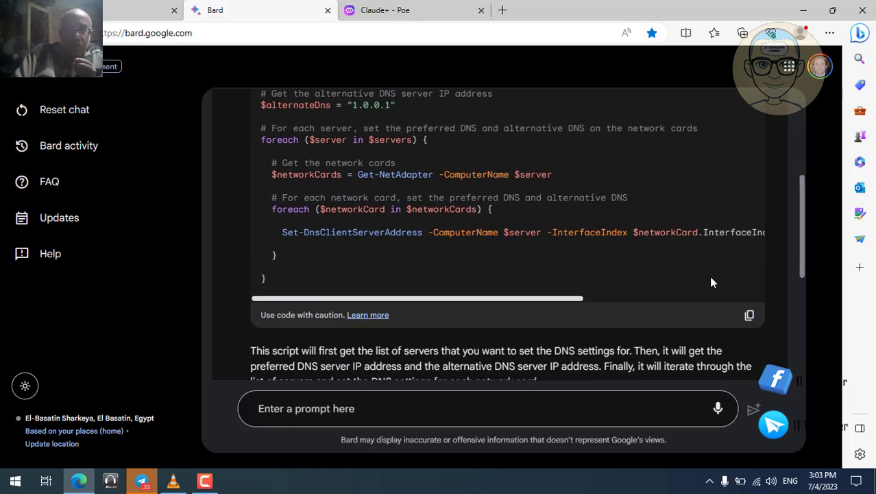
pyautogui.moveTo(801, 243); pyautogui.dragTo(808, 99)
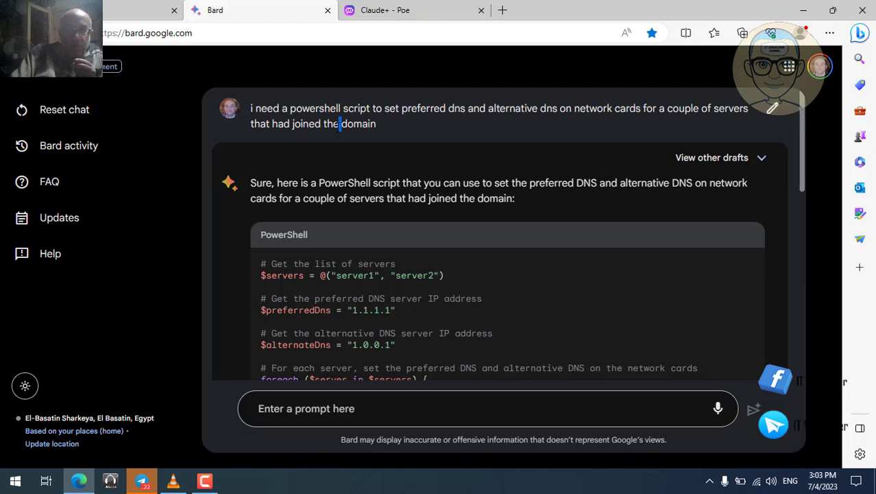
# - Copy the DNS script request text from Bard and move to ChatGPT
pyautogui.moveTo(338, 125); pyautogui.dragTo(233, 109)
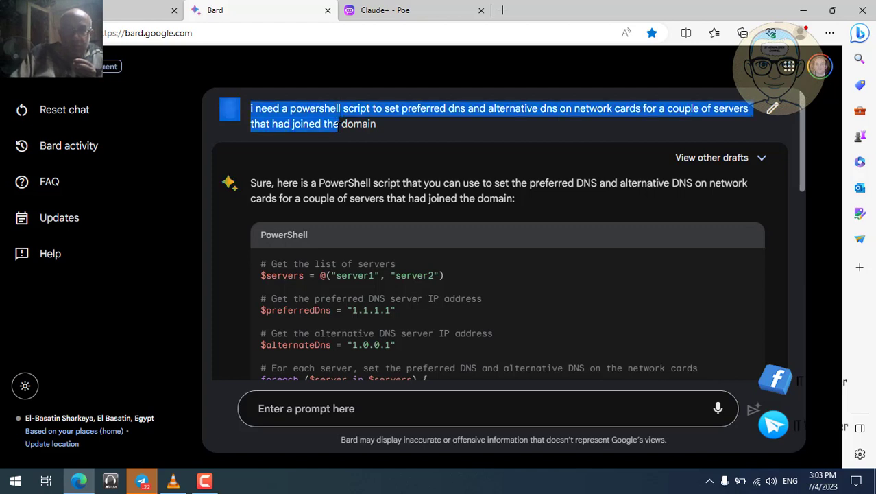
pyautogui.scroll(-1, 339, 126)
pyautogui.scroll(1, 336, 125)
pyautogui.rightClick(313, 122)
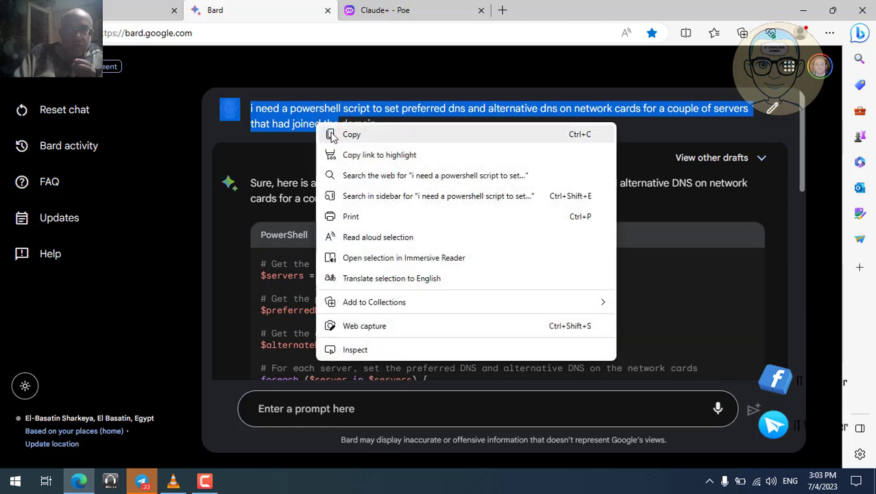
pyautogui.click(331, 135)
pyautogui.click(134, 9)
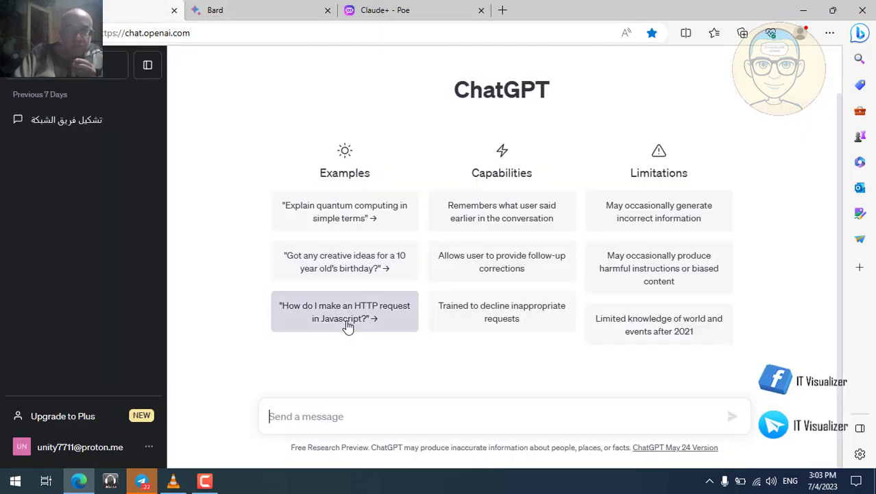
# - Paste the DNS request into ChatGPT, remove stray text, complete 'domain', and send it
pyautogui.click(346, 416)
pyautogui.hotkey('ctrl', 'v')
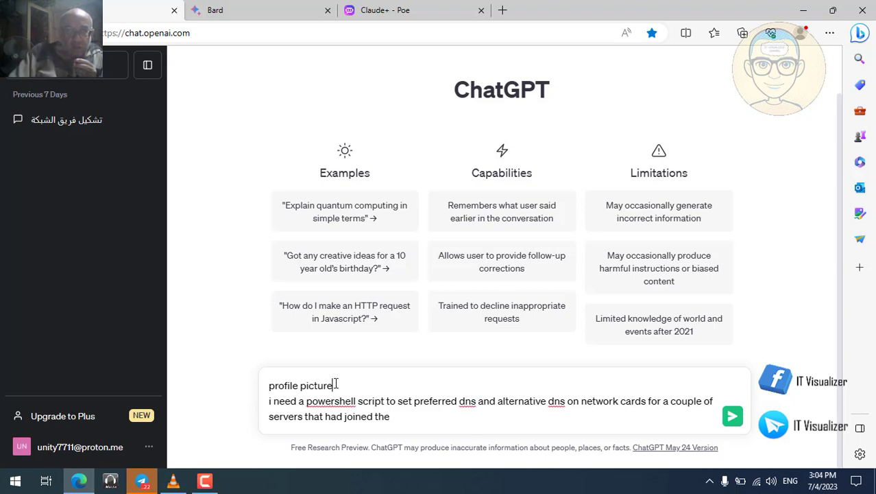
pyautogui.press('BackSpace')
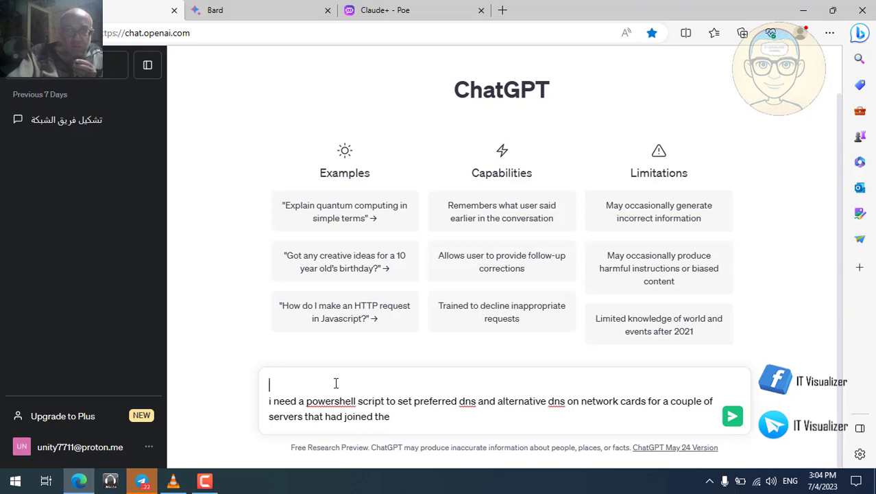
pyautogui.press('Delete')
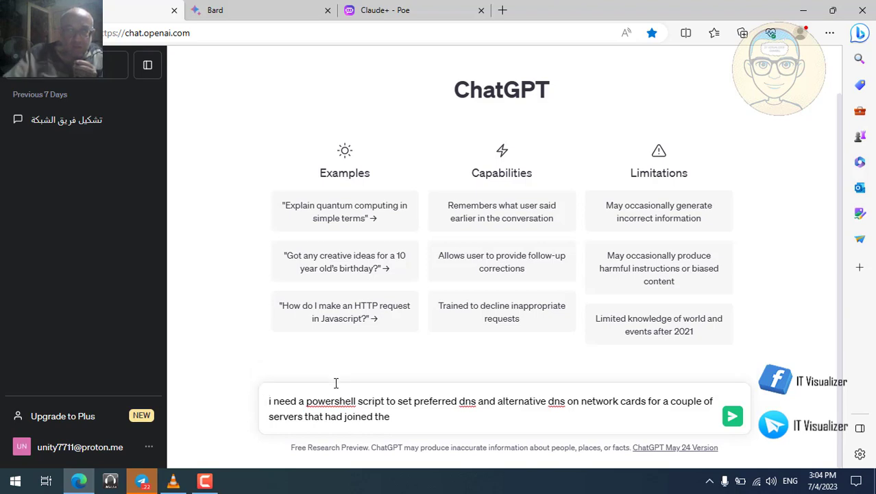
pyautogui.click(395, 418)
pyautogui.write('d')
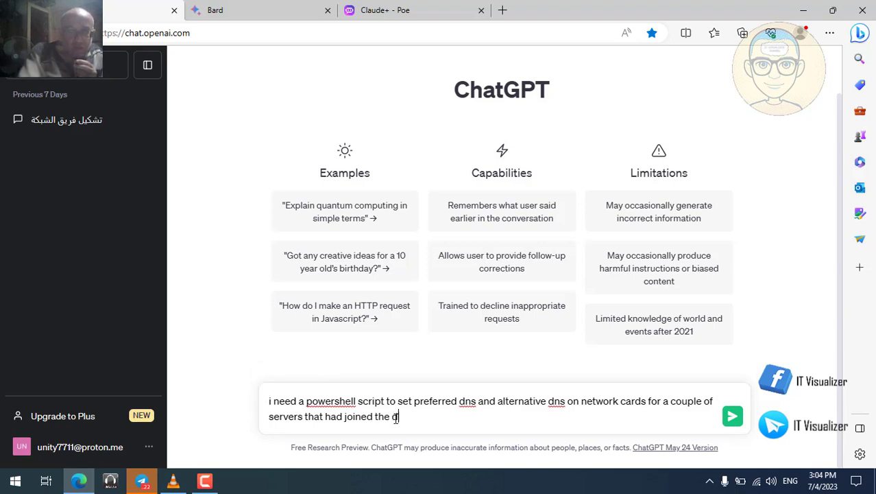
pyautogui.write('omain')
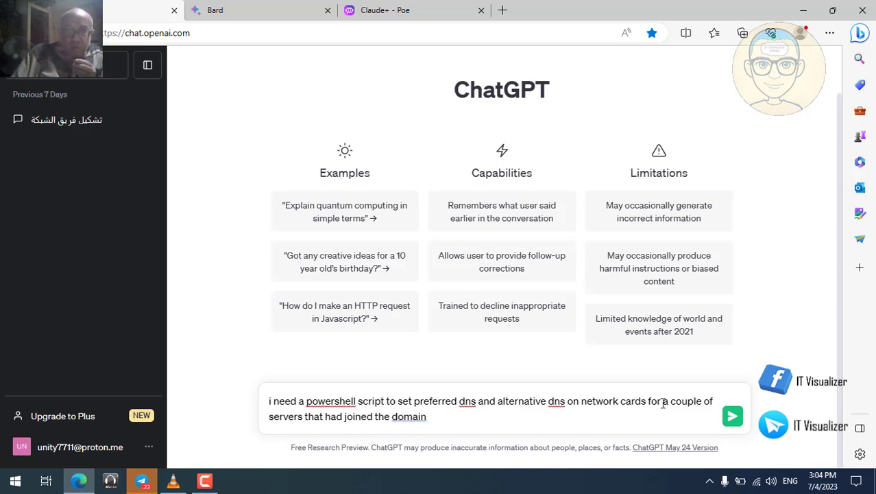
pyautogui.click(733, 416)
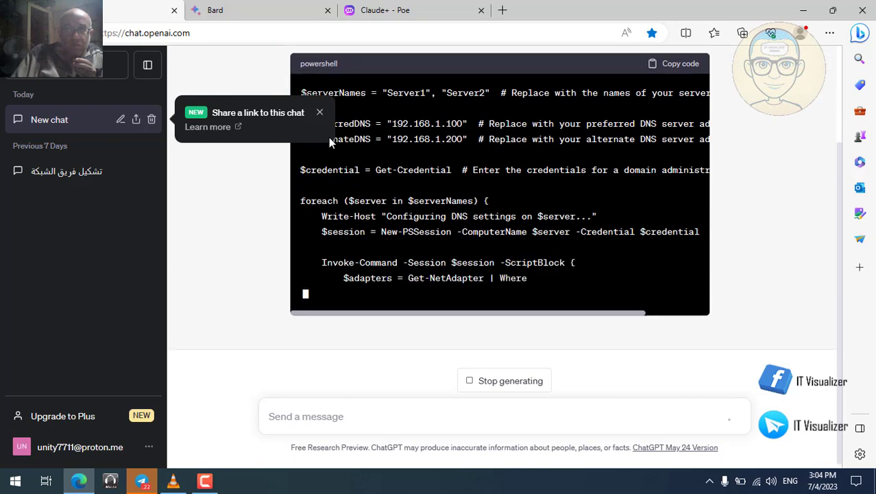
pyautogui.click(319, 113)
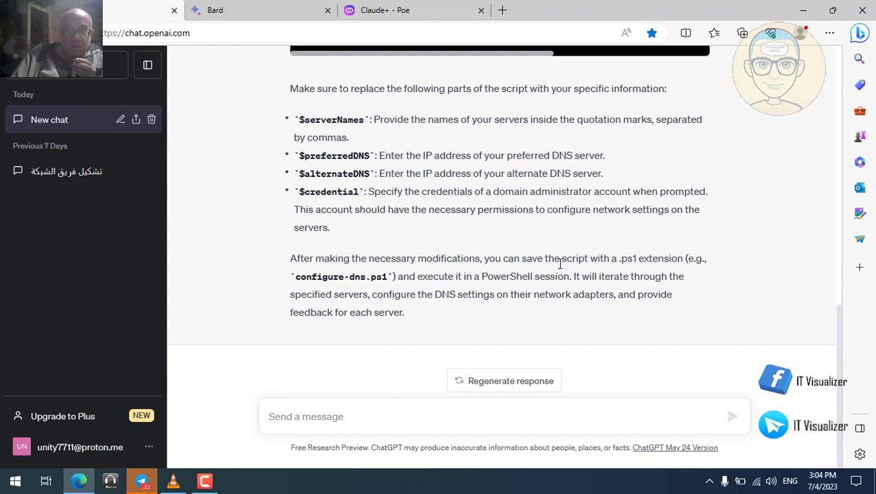
pyautogui.scroll(2, 766, 232)
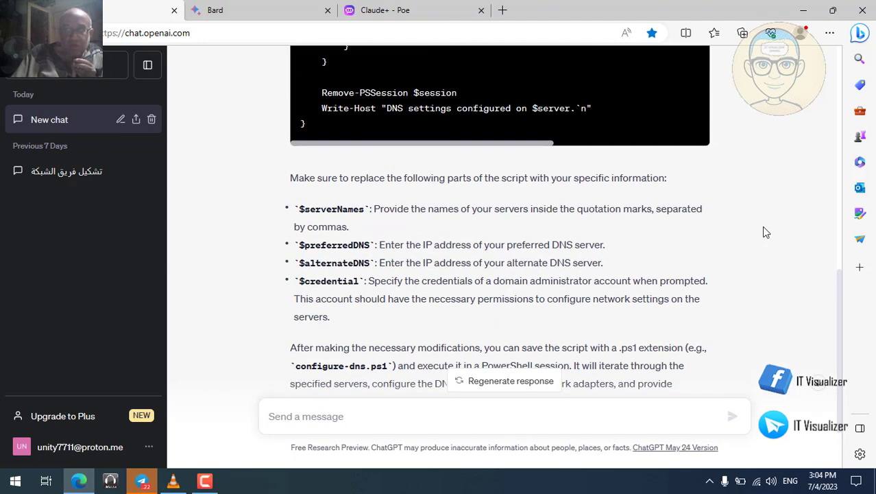
pyautogui.scroll(6, 766, 232)
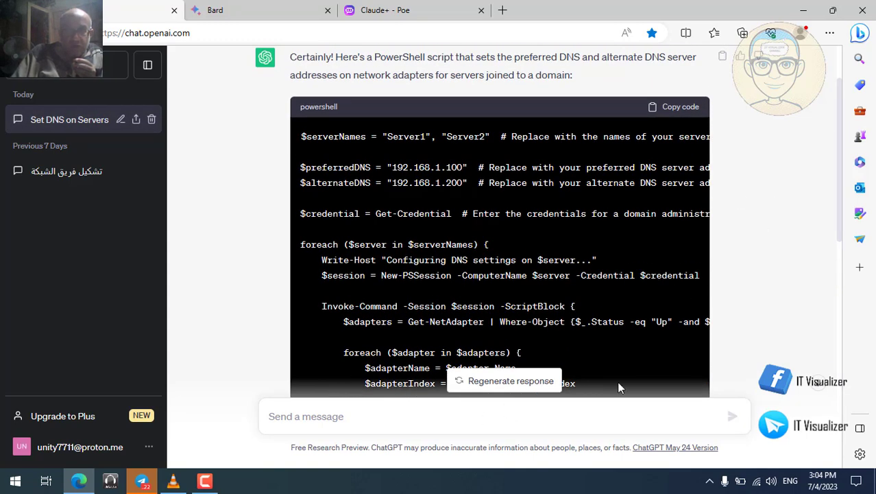
pyautogui.scroll(-2, 554, 341)
pyautogui.scroll(2, 557, 348)
pyautogui.click(823, 388)
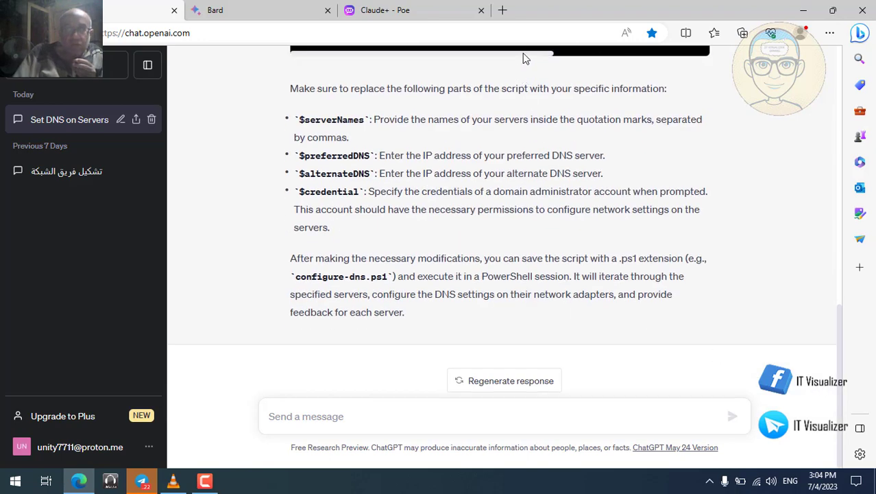
pyautogui.moveTo(558, 52); pyautogui.dragTo(672, 52)
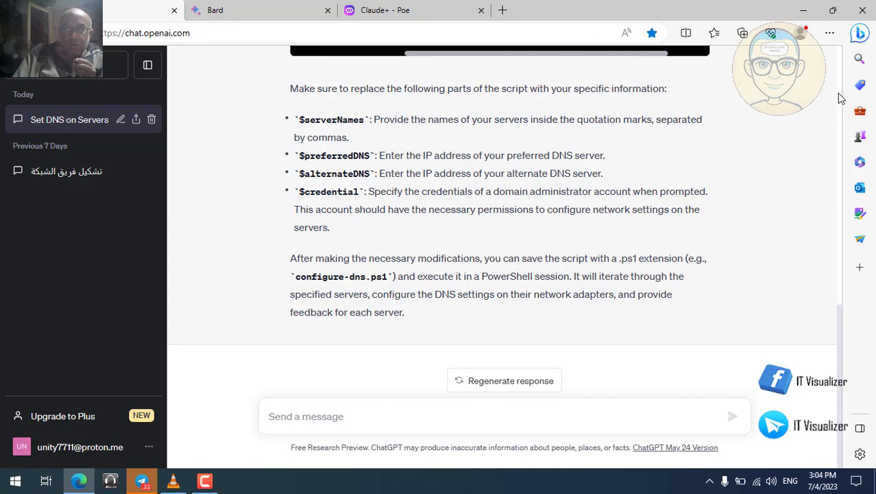
pyautogui.scroll(5, 839, 94)
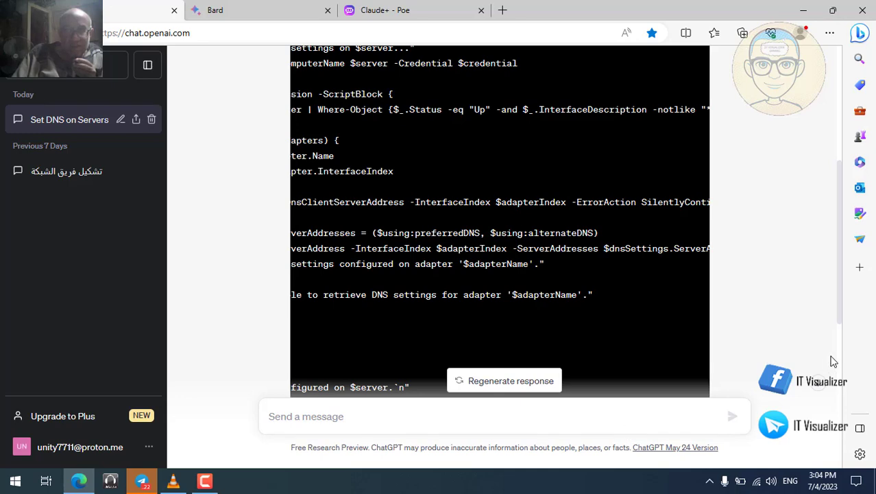
pyautogui.scroll(-1, 843, 319)
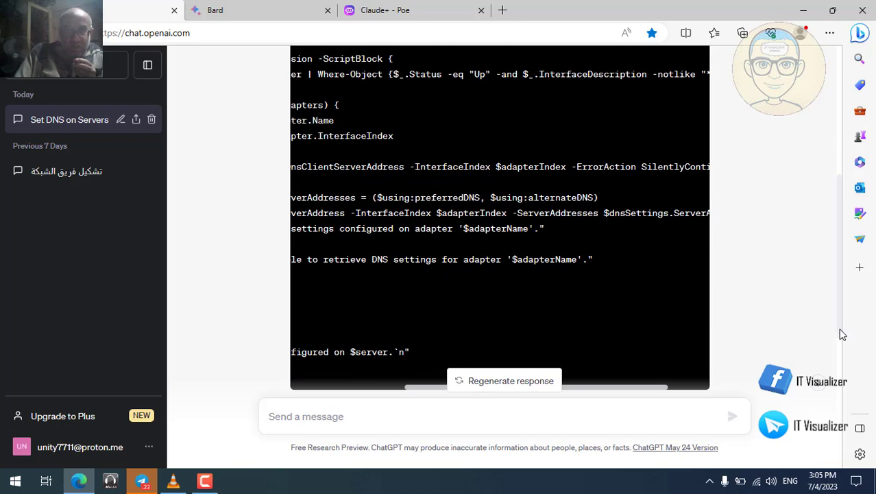
pyautogui.moveTo(471, 362); pyautogui.dragTo(384, 365)
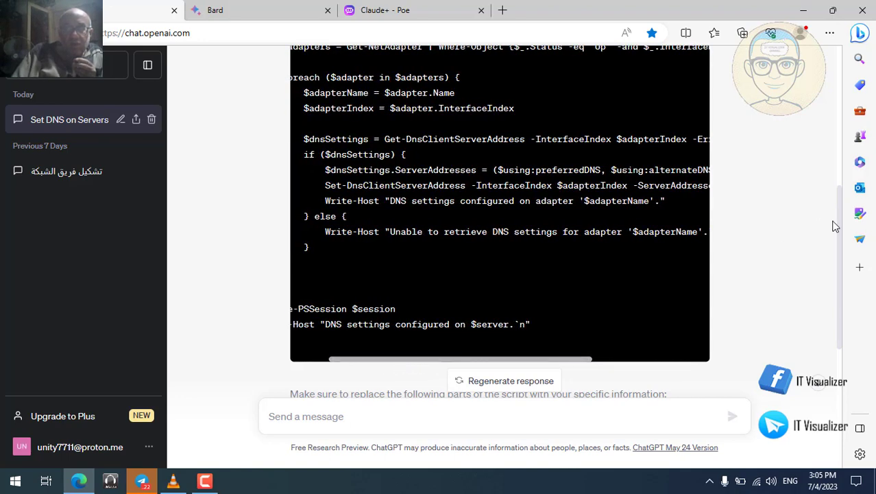
pyautogui.scroll(1, 842, 227)
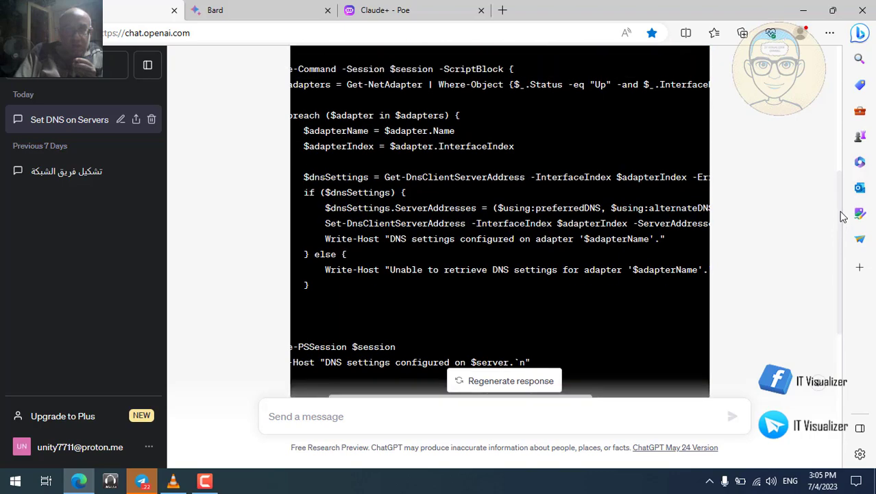
pyautogui.moveTo(841, 212); pyautogui.dragTo(856, 139)
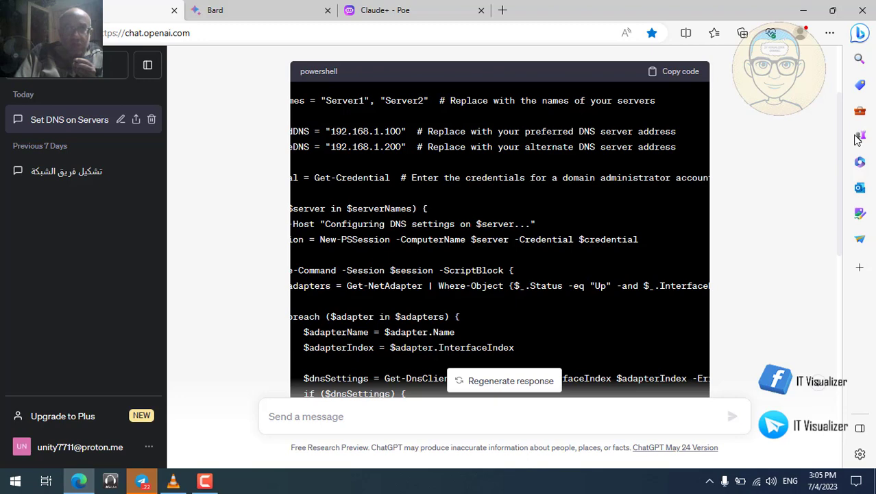
pyautogui.moveTo(856, 140); pyautogui.dragTo(856, 144)
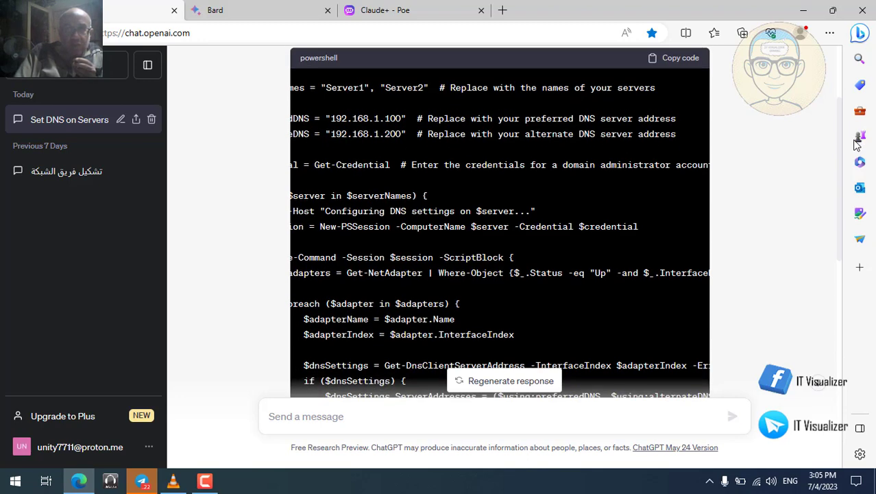
pyautogui.moveTo(856, 143); pyautogui.dragTo(854, 159)
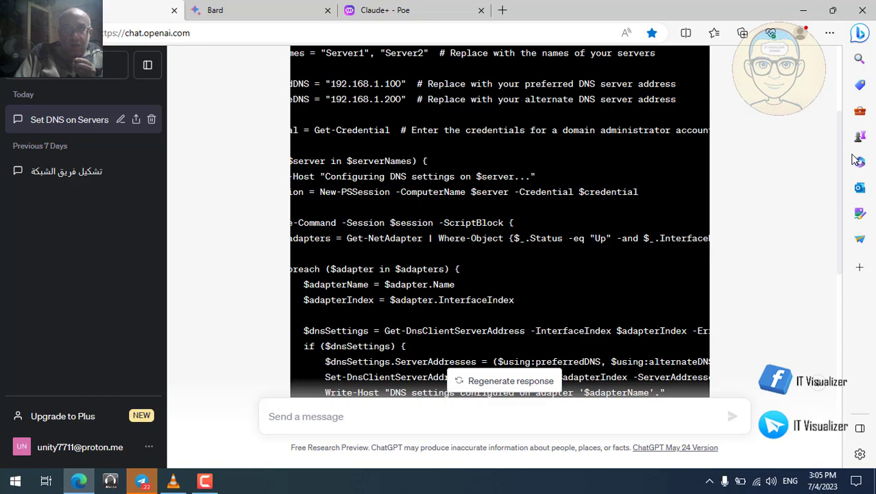
pyautogui.moveTo(855, 159); pyautogui.dragTo(850, 182)
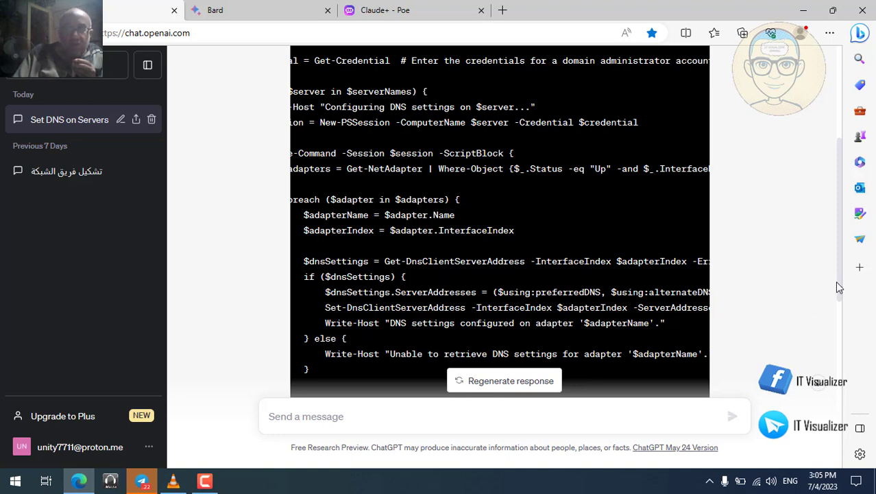
pyautogui.scroll(-5, 844, 237)
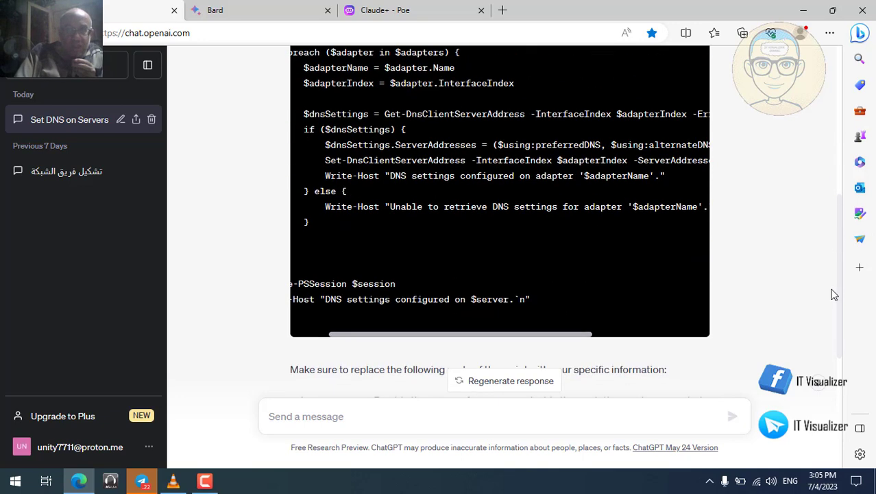
pyautogui.scroll(-1, 837, 381)
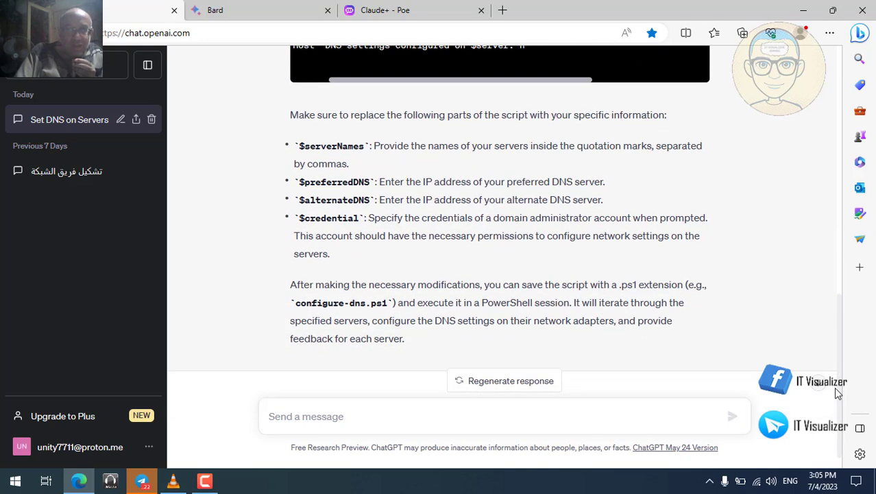
pyautogui.scroll(-1, 837, 392)
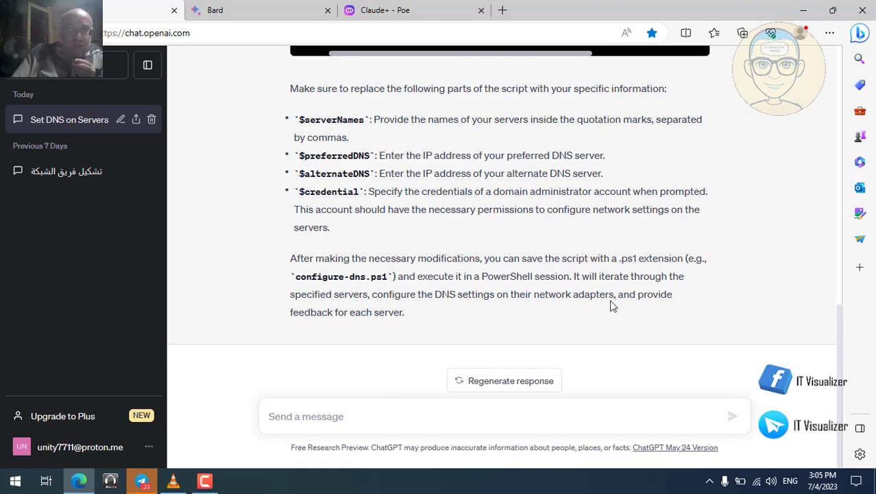
# - Copy the DNS script prompt from the Bard chat
pyautogui.click(398, 11)
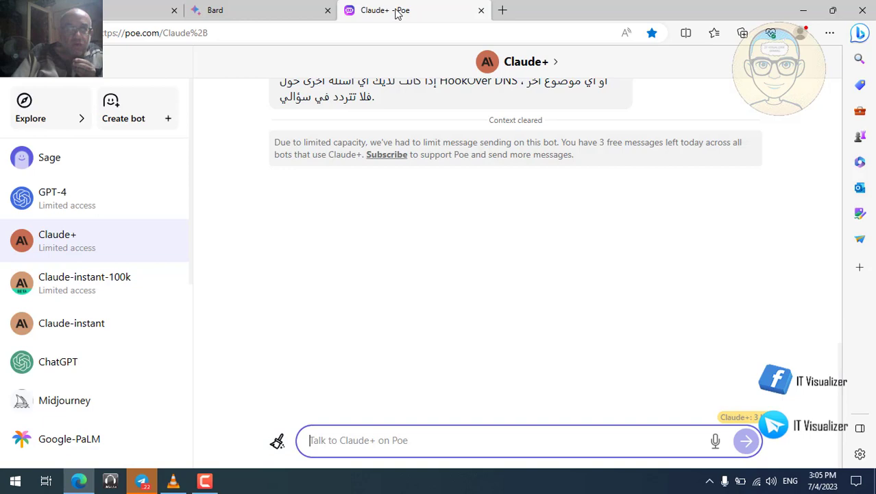
pyautogui.click(270, 12)
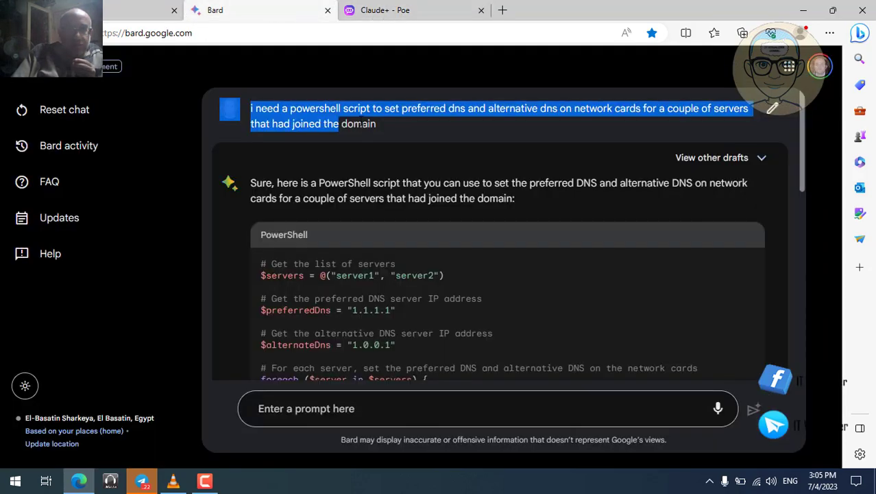
pyautogui.rightClick(344, 111)
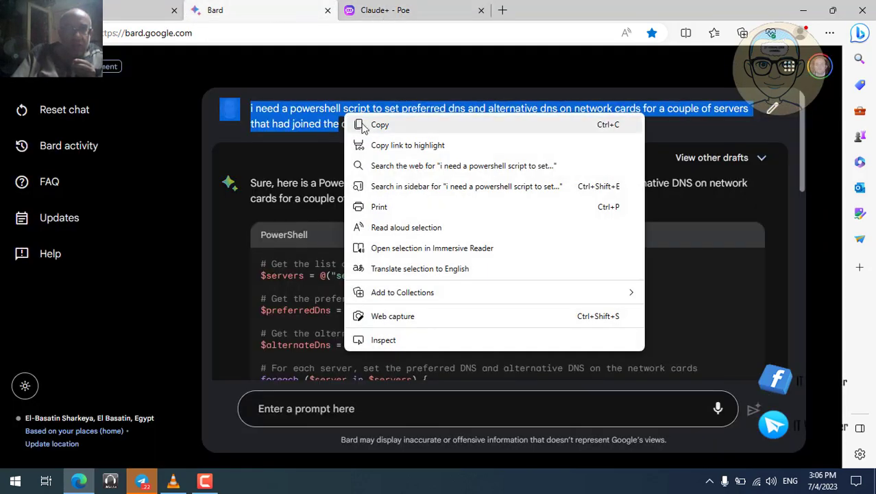
pyautogui.click(380, 125)
# - Paste the prompt to Claude+, remove the stray line, complete 'domain', and send it
pyautogui.click(381, 17)
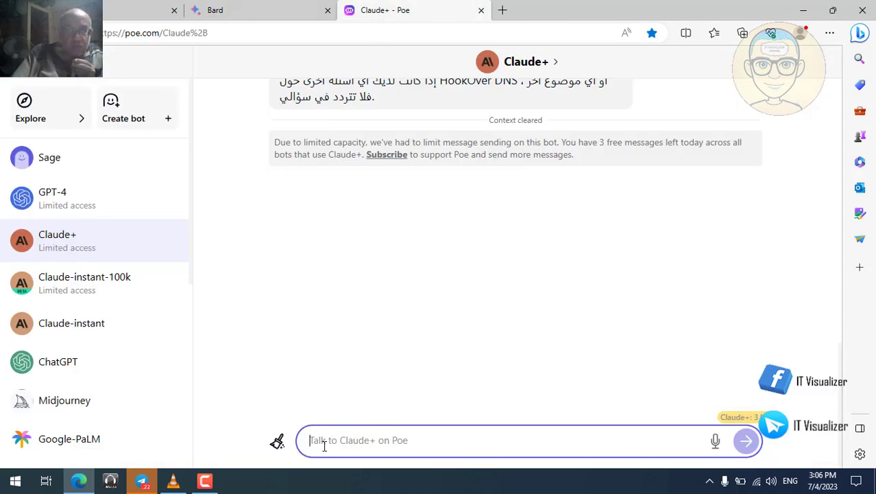
pyautogui.hotkey('ctrl', 'v')
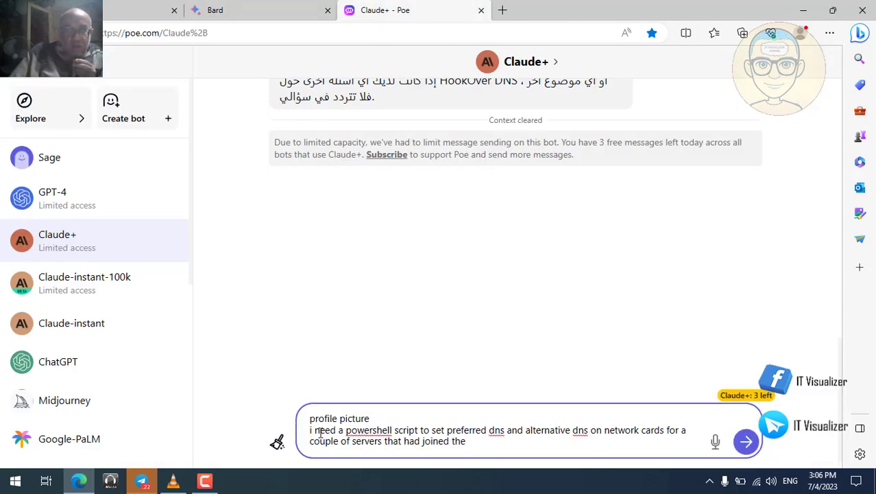
pyautogui.click(373, 418)
pyautogui.press('BackSpace')
pyautogui.press('BackSpace')
pyautogui.press('BackSpace')
pyautogui.press('BackSpace')
pyautogui.press('BackSpace')
pyautogui.press('BackSpace')
pyautogui.press('BackSpace')
pyautogui.press('BackSpace')
pyautogui.press('BackSpace')
pyautogui.press('BackSpace')
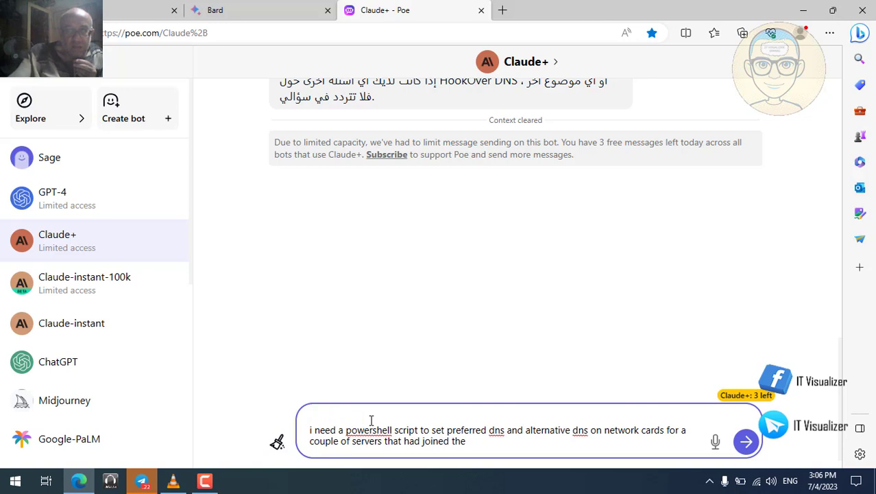
pyautogui.press('Delete')
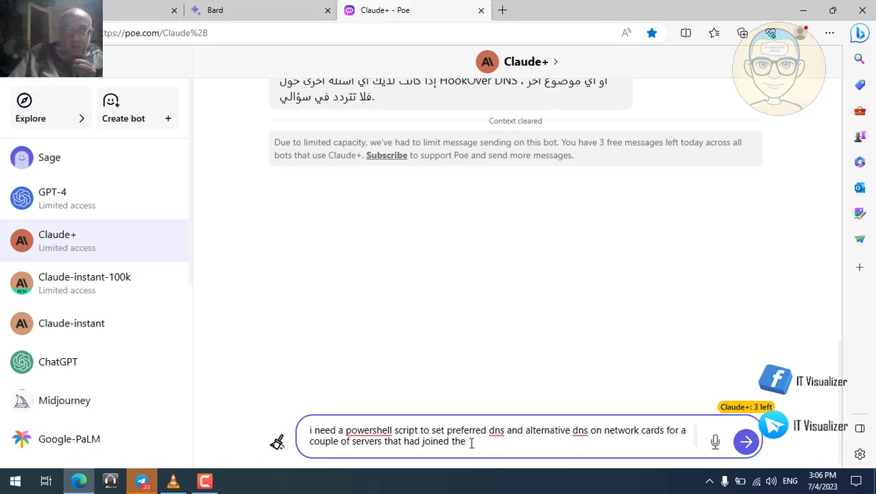
pyautogui.write('dom')
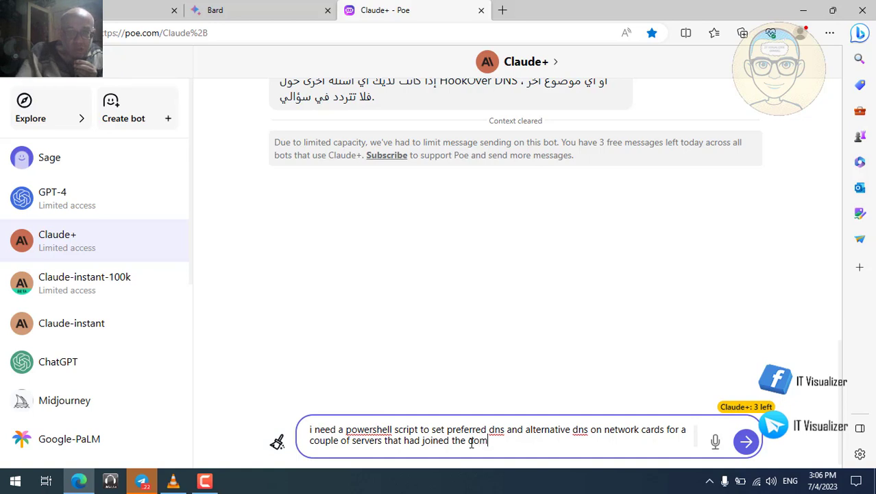
pyautogui.write('ain')
pyautogui.press('Return')
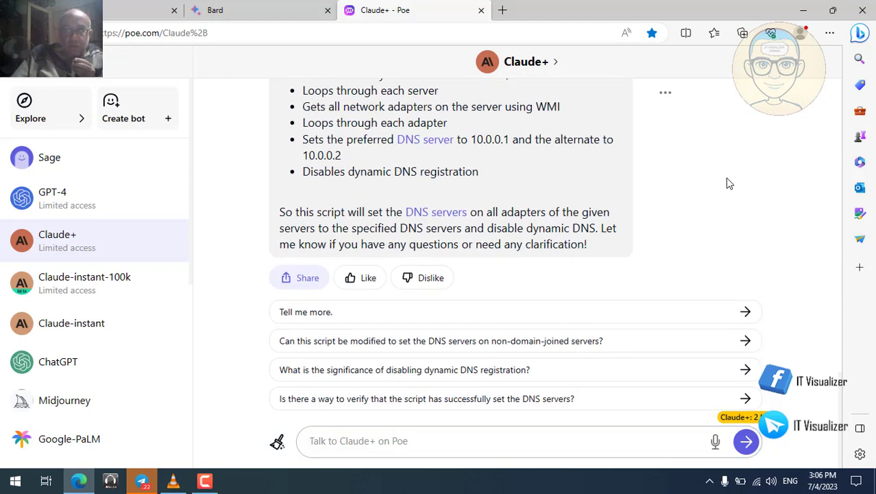
pyautogui.scroll(5, 727, 180)
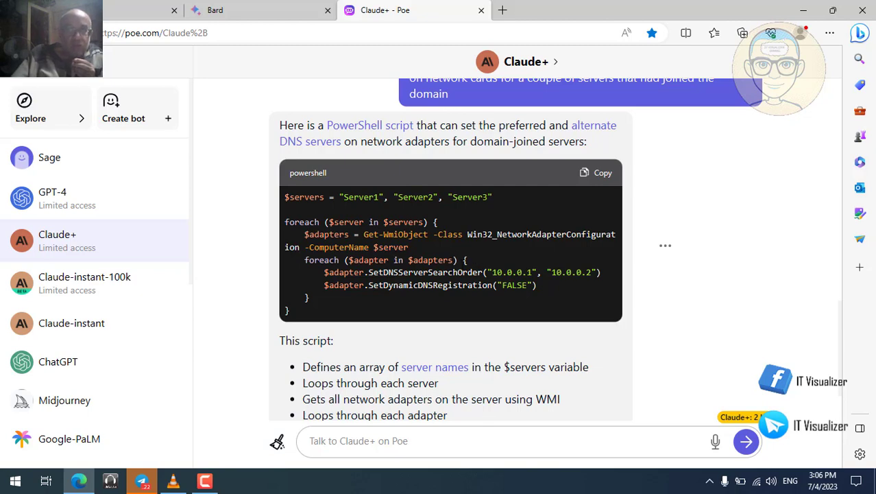
# - Ask Bard to let the user choose which network adapter gets the DNS setting change
pyautogui.click(235, 14)
pyautogui.click(339, 409)
pyautogui.write('i need to modify the script t')
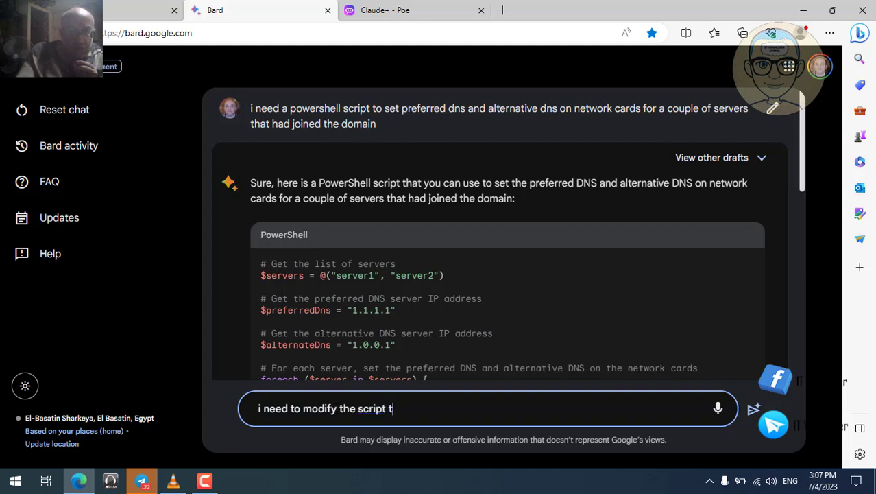
pyautogui.write('o let m')
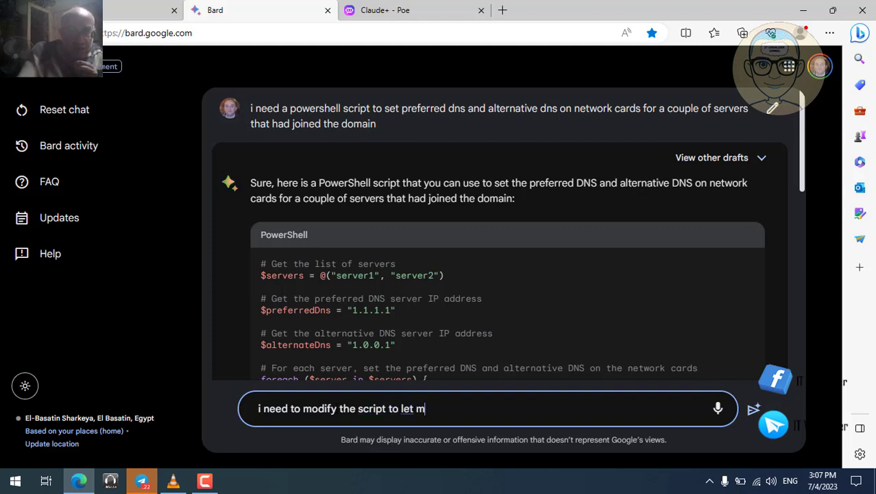
pyautogui.write('e choo')
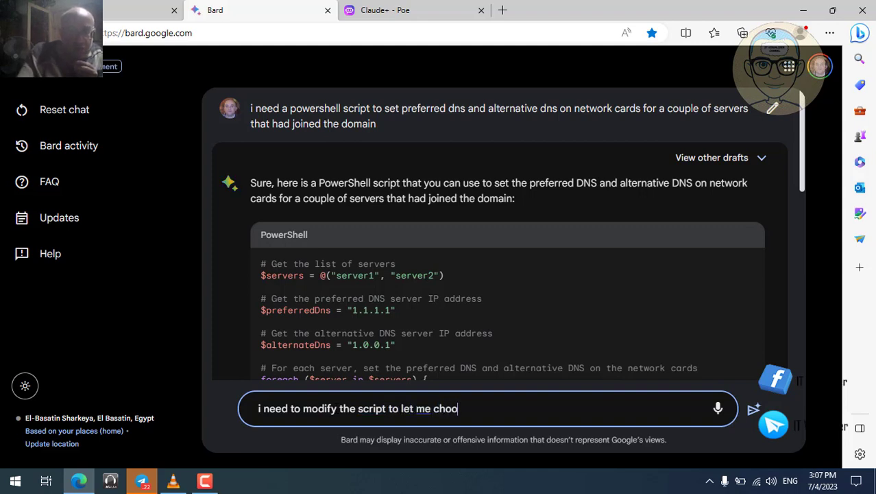
pyautogui.write('se what network adapter to')
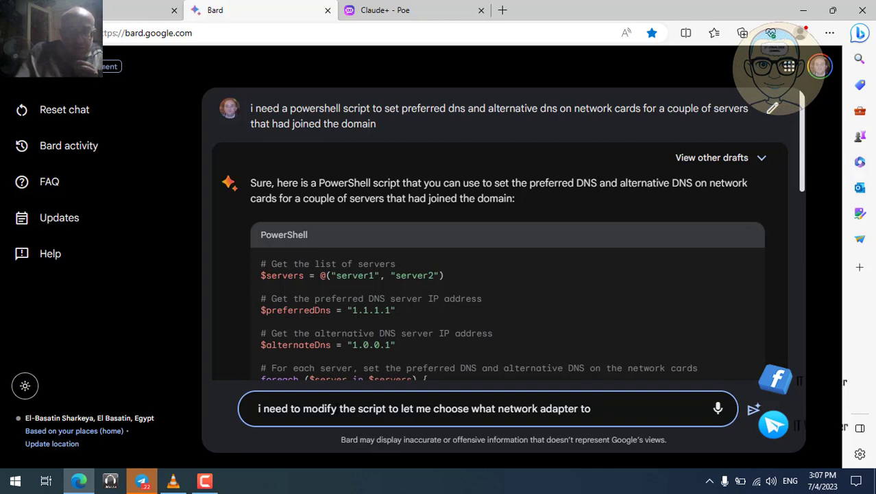
pyautogui.write('hange')
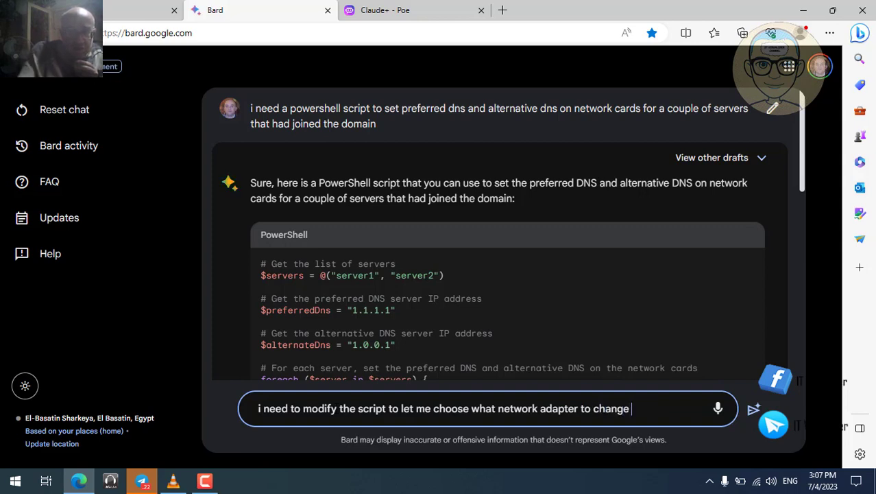
pyautogui.write(' the dn')
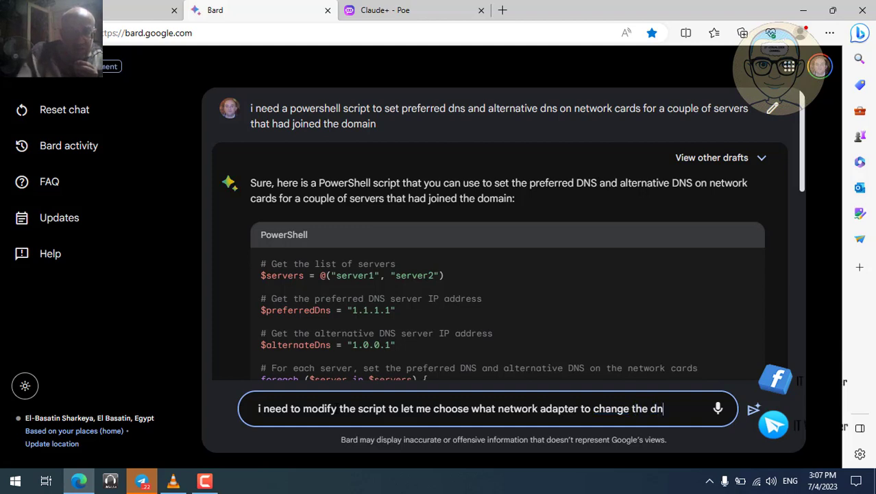
pyautogui.write('s sett')
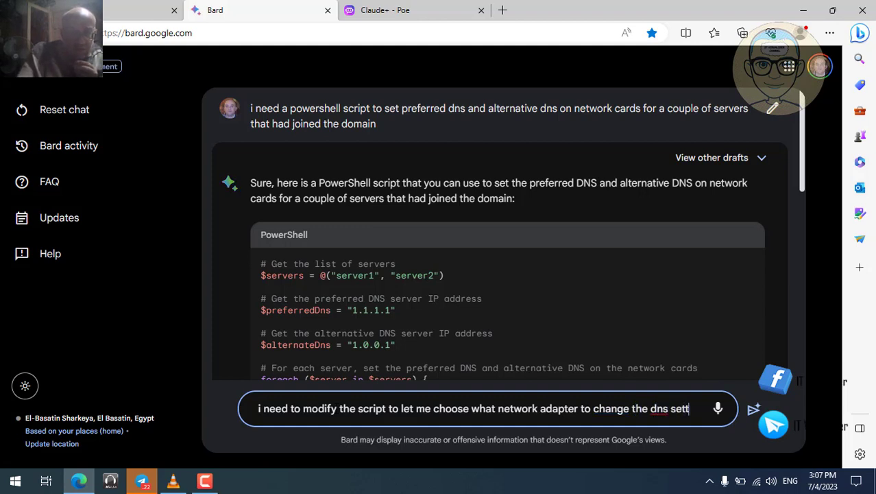
pyautogui.write('ing on')
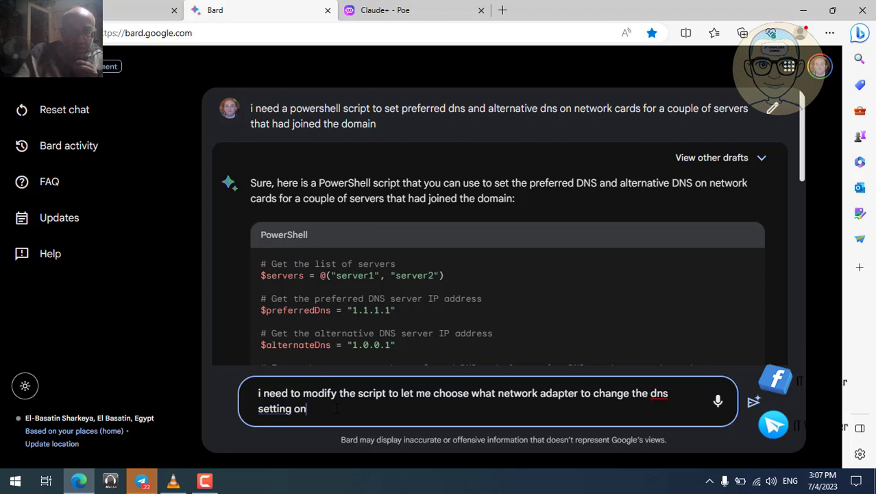
pyautogui.press('Return')
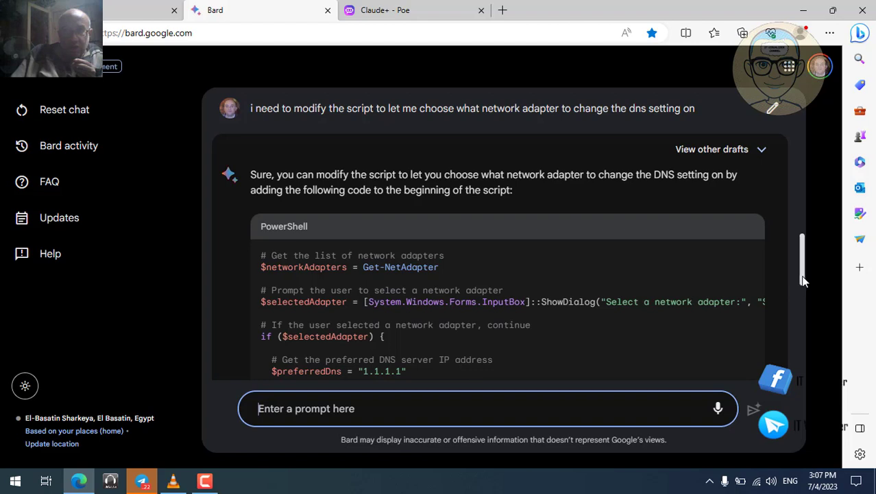
pyautogui.moveTo(804, 280); pyautogui.dragTo(804, 303)
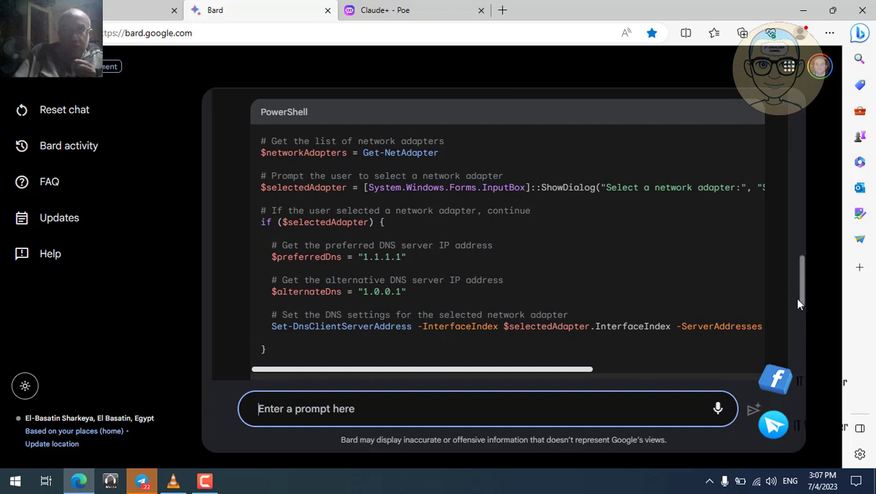
pyautogui.moveTo(589, 370); pyautogui.dragTo(537, 369)
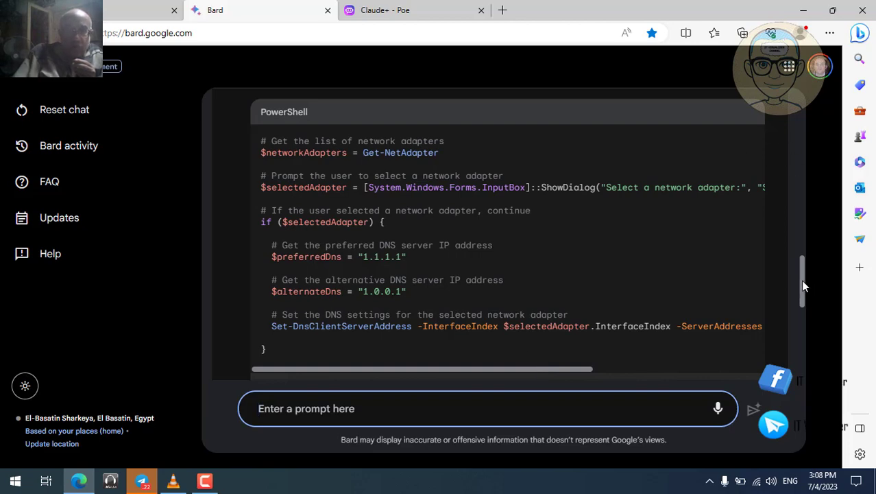
pyautogui.moveTo(805, 283); pyautogui.dragTo(821, 184)
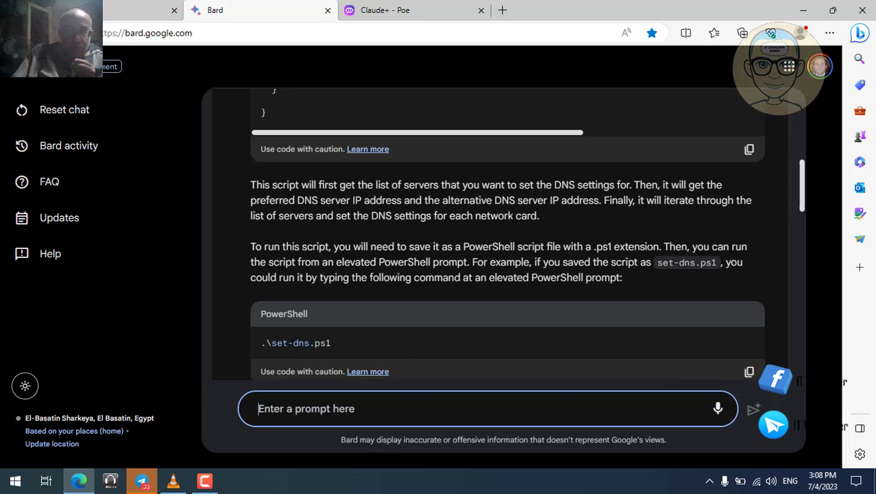
pyautogui.moveTo(801, 200); pyautogui.dragTo(805, 233)
pyautogui.scroll(-2, 802, 230)
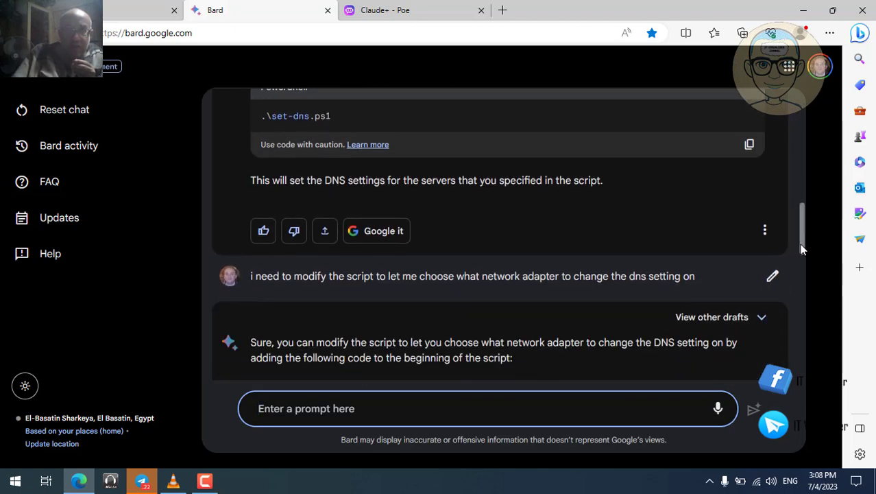
# - Copy the adapter-choice prompt and send it to ChatGPT to get a script asking for an adapter index
pyautogui.tripleClick(654, 276)
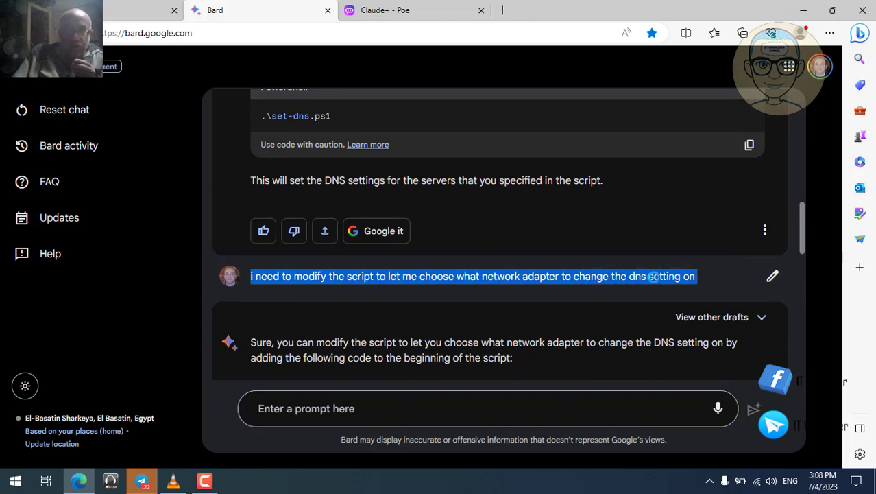
pyautogui.rightClick(655, 276)
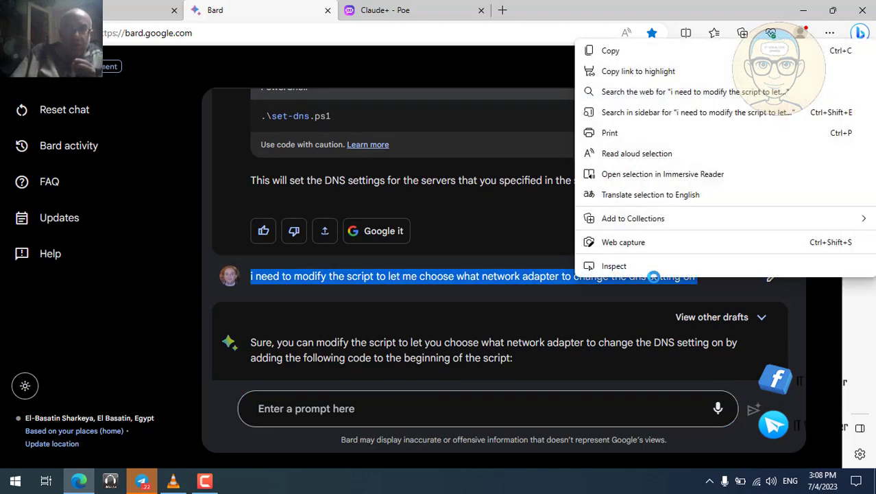
pyautogui.click(662, 52)
pyautogui.click(122, 10)
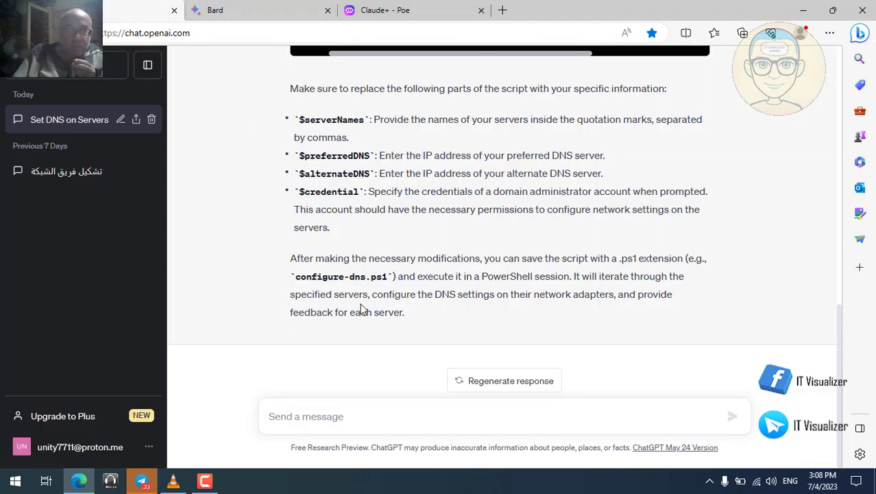
pyautogui.click(337, 416)
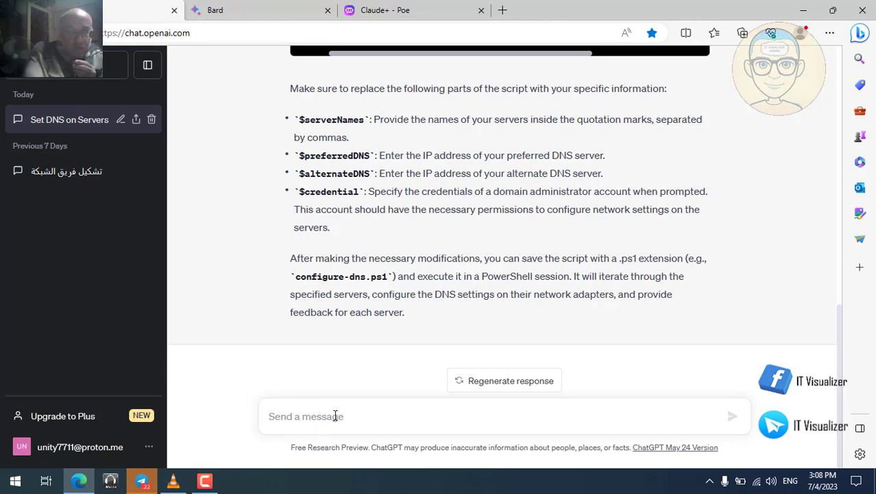
pyautogui.hotkey('ctrl', 'v')
pyautogui.press('Return')
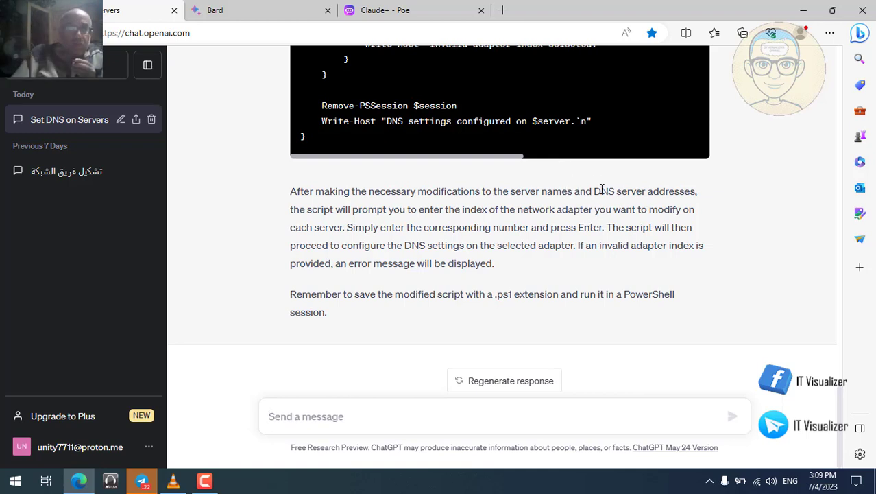
# - Paste the adapter-choice request into the Claude+ chat on Poe and send it
pyautogui.click(405, 11)
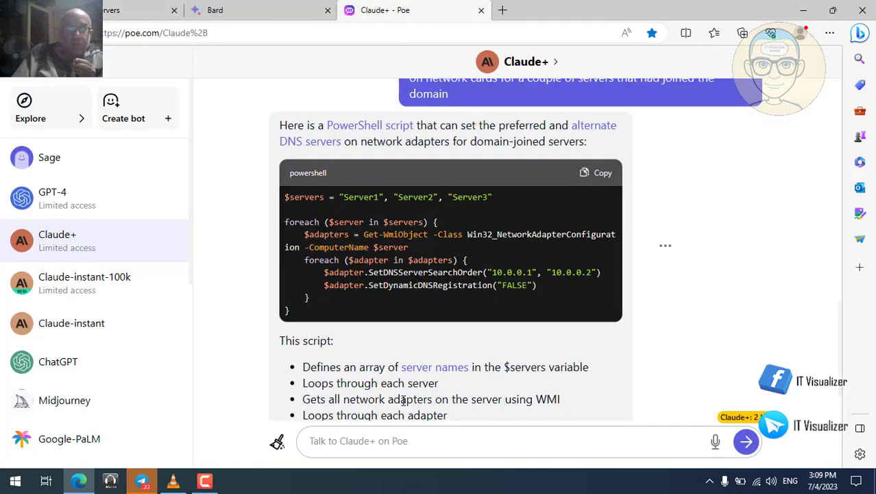
pyautogui.rightClick(369, 438)
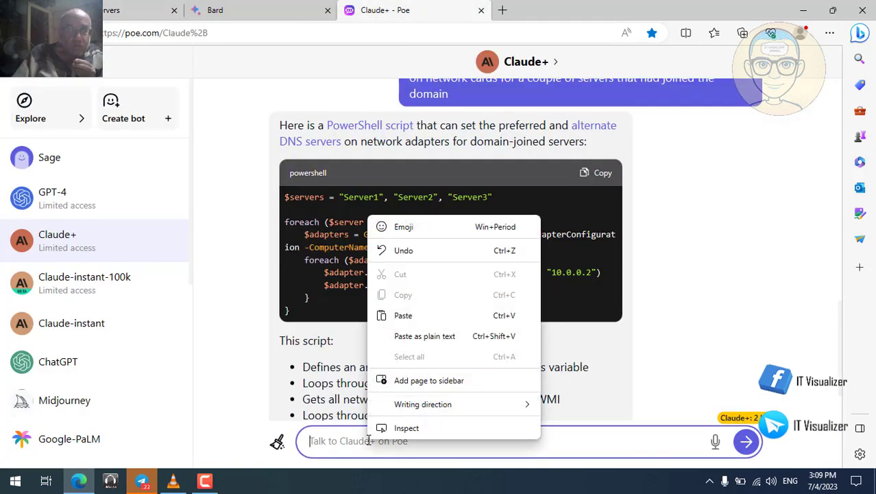
pyautogui.click(428, 316)
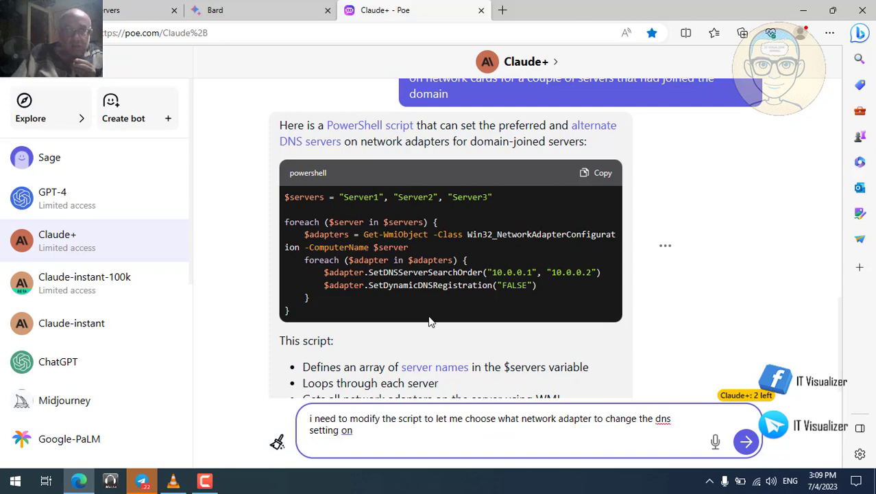
pyautogui.press('Return')
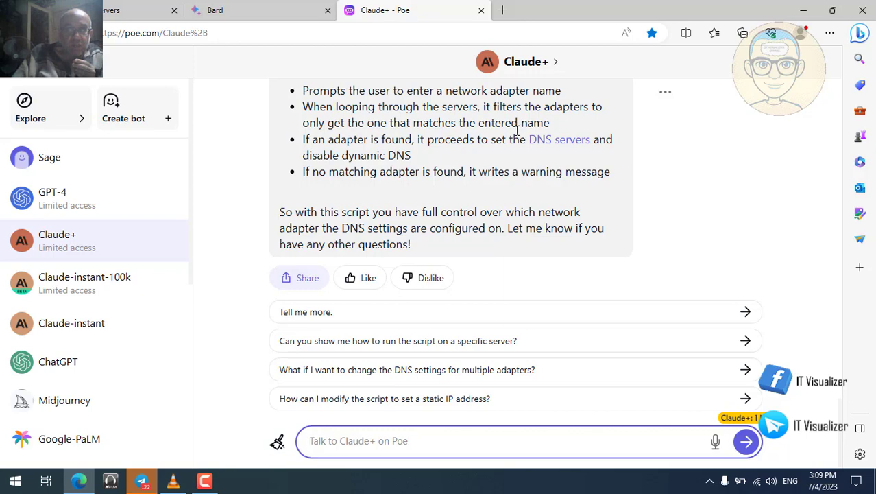
# - Compare the Bard, ChatGPT and Claude+ answers, then minimise Edge
pyautogui.click(240, 18)
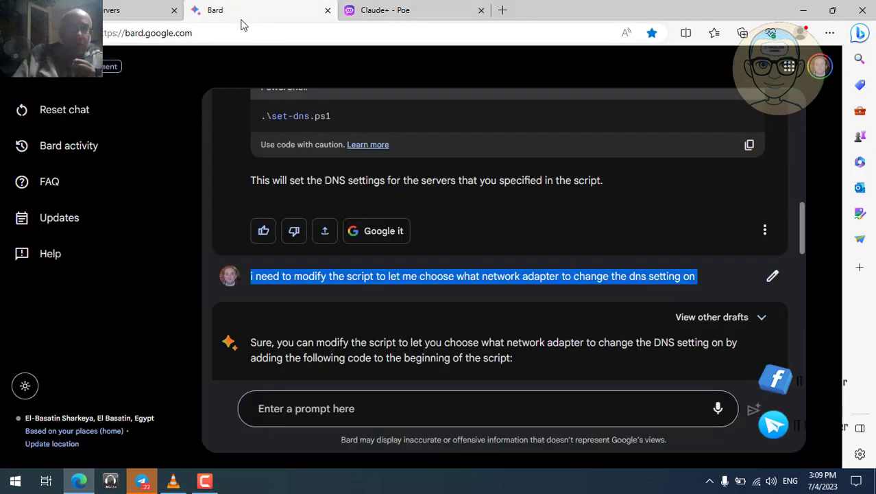
pyautogui.click(107, 13)
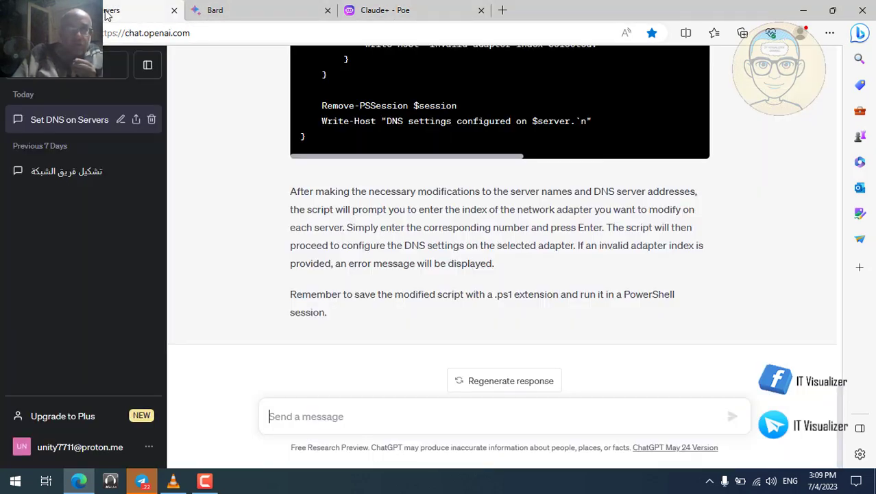
pyautogui.click(235, 17)
pyautogui.click(405, 14)
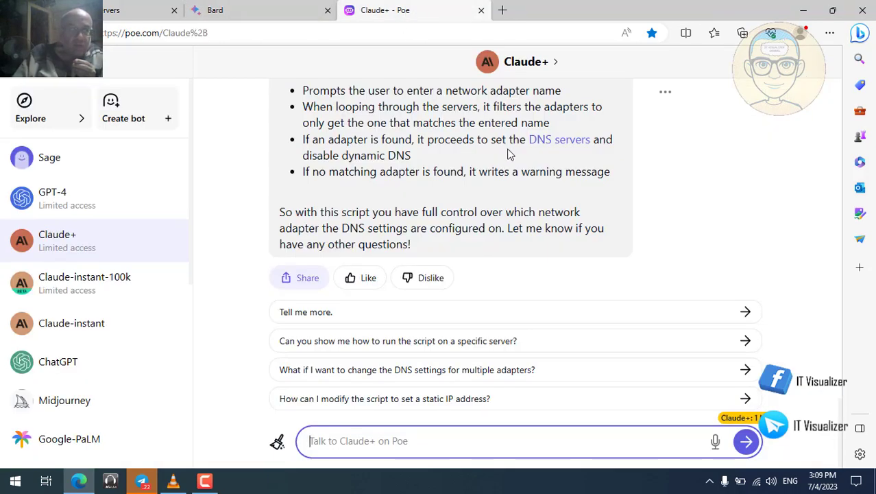
pyautogui.click(805, 10)
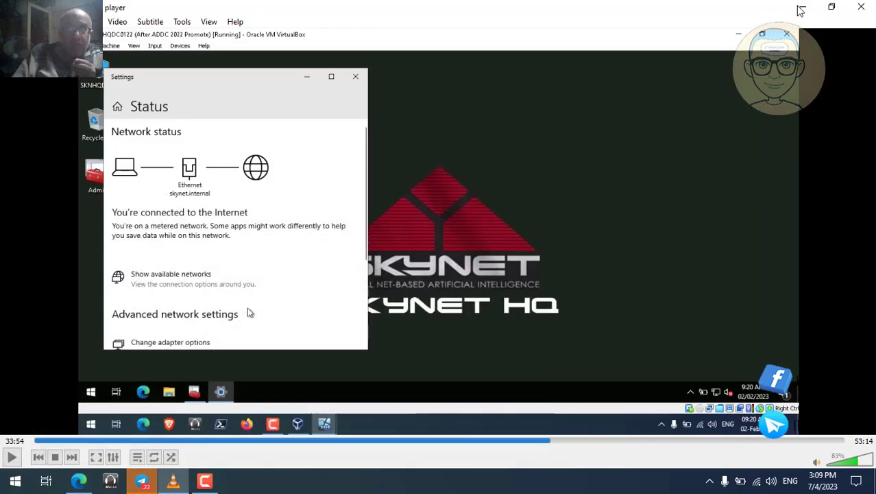
# - Browse to This PC > Local Disk (D:) > Scripts and bring up the context menu for DeployDHCP.ps1
pyautogui.click(801, 7)
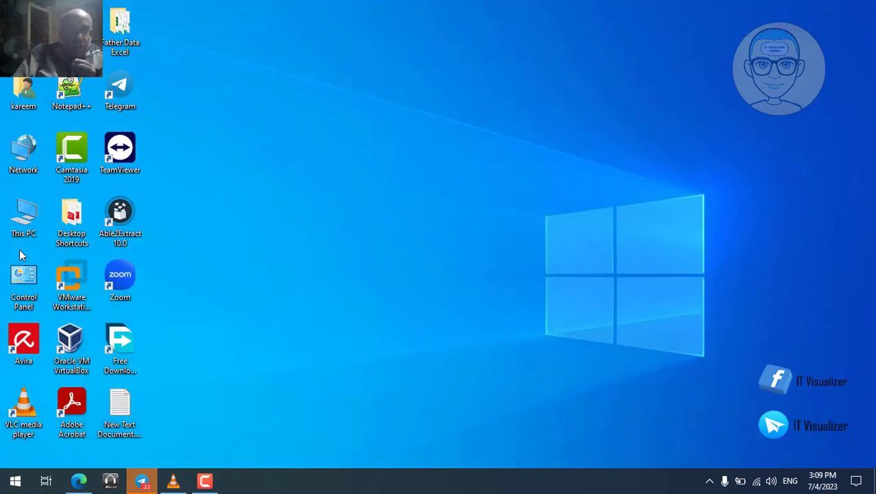
pyautogui.doubleClick(24, 221)
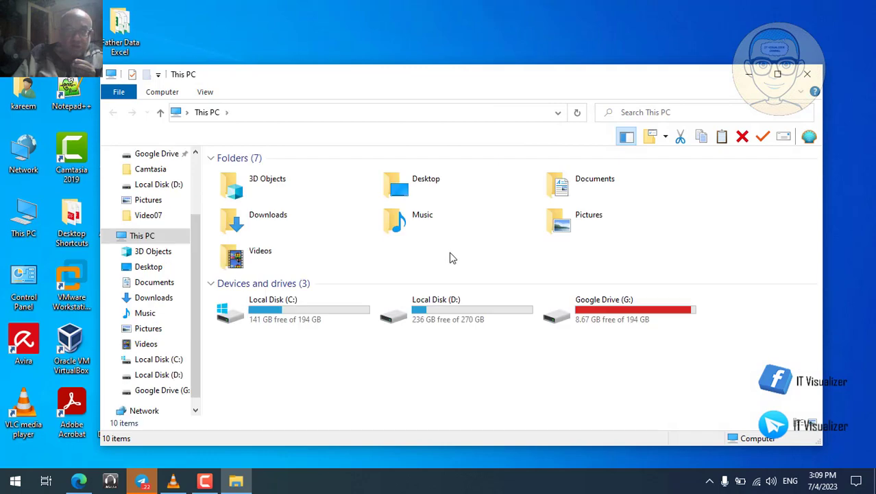
pyautogui.doubleClick(429, 316)
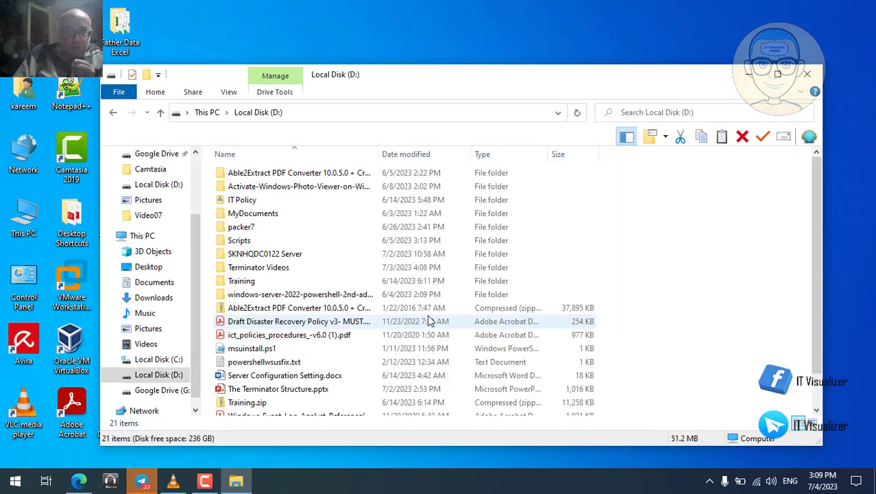
pyautogui.doubleClick(241, 240)
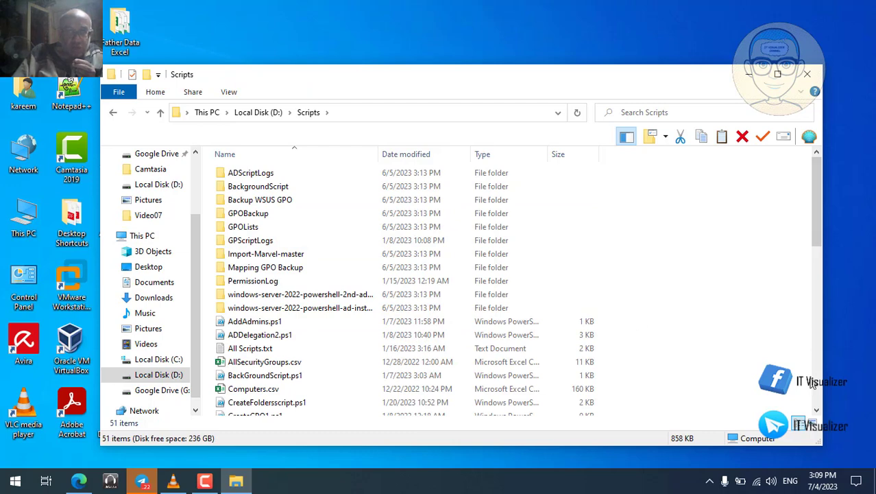
pyautogui.scroll(-6, 812, 384)
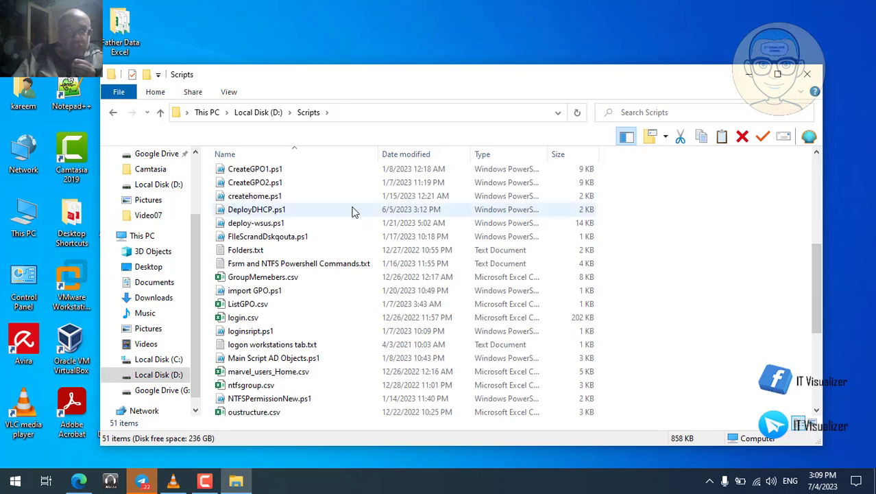
pyautogui.click(272, 215)
pyautogui.rightClick(272, 215)
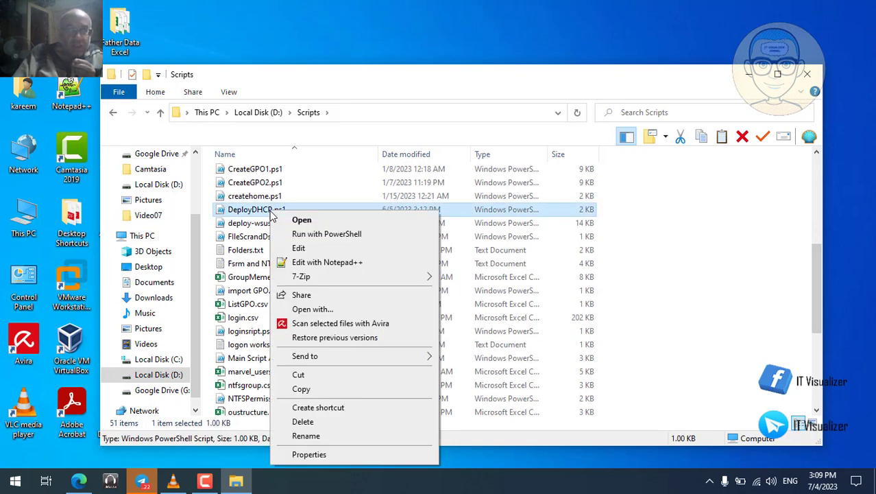
# - Open DeployDHCP.ps1 with Notepad++, accept the offered update, and let the updater close Notepad++
pyautogui.click(323, 262)
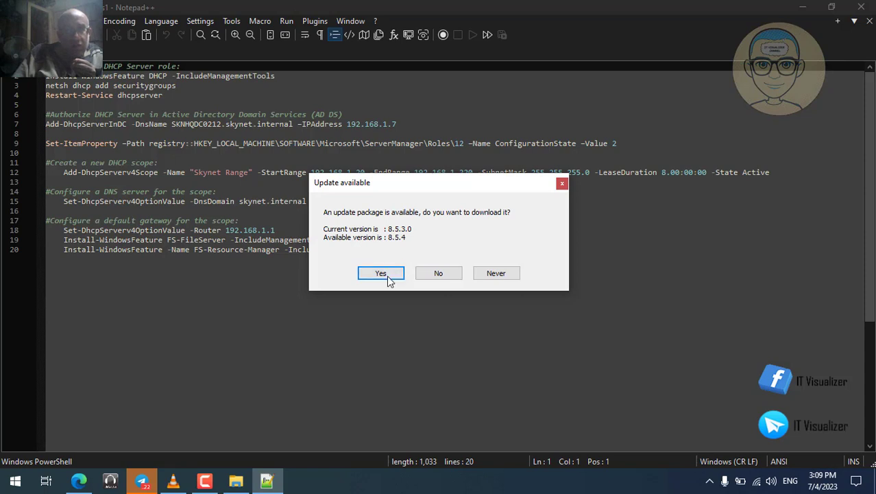
pyautogui.click(387, 275)
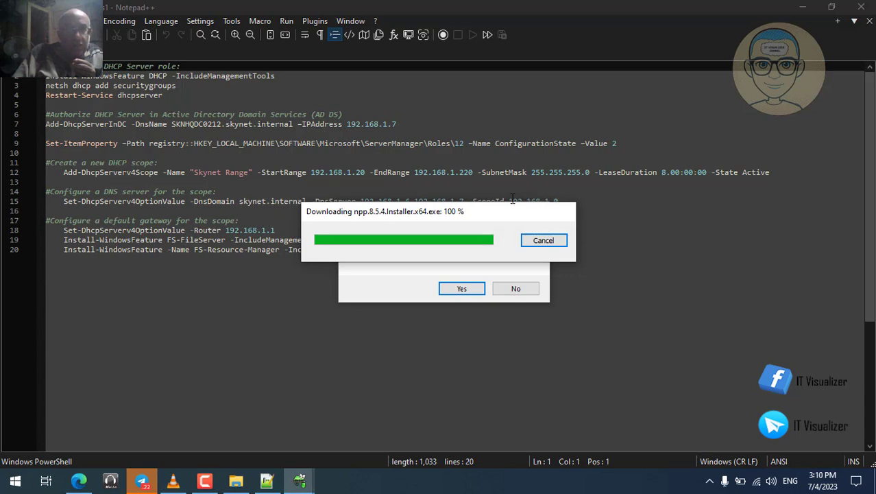
pyautogui.click(404, 280)
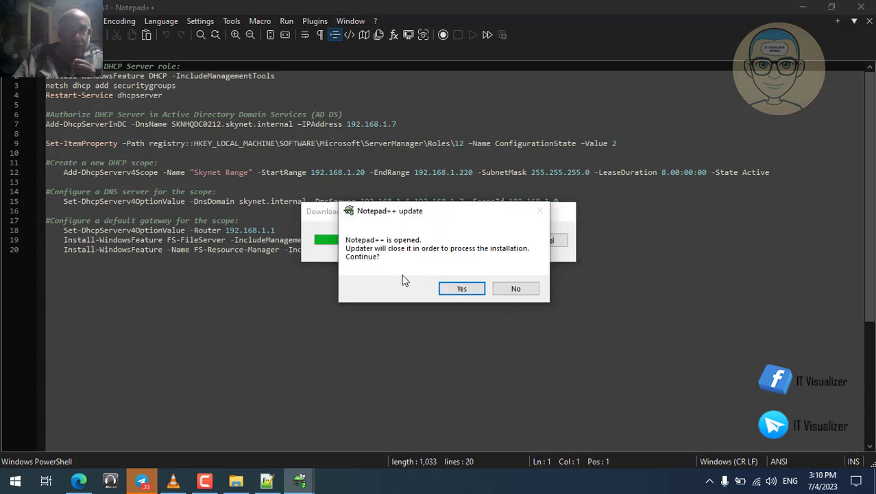
pyautogui.click(461, 288)
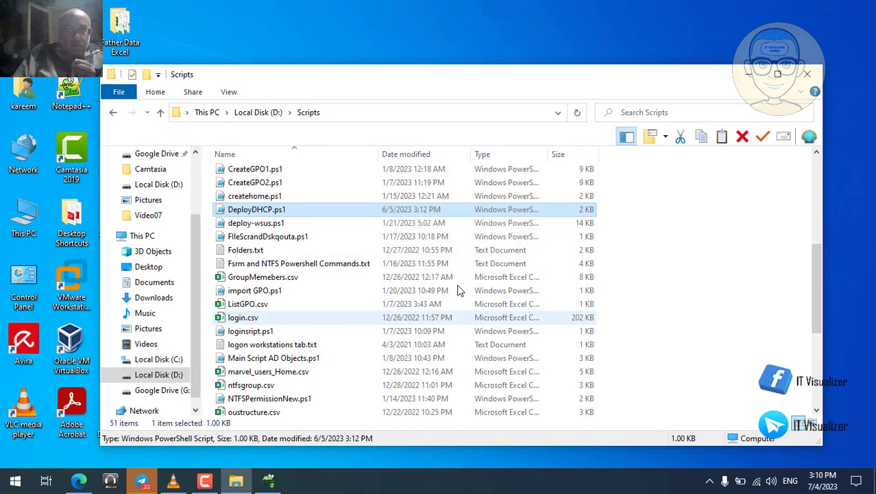
pyautogui.click(812, 78)
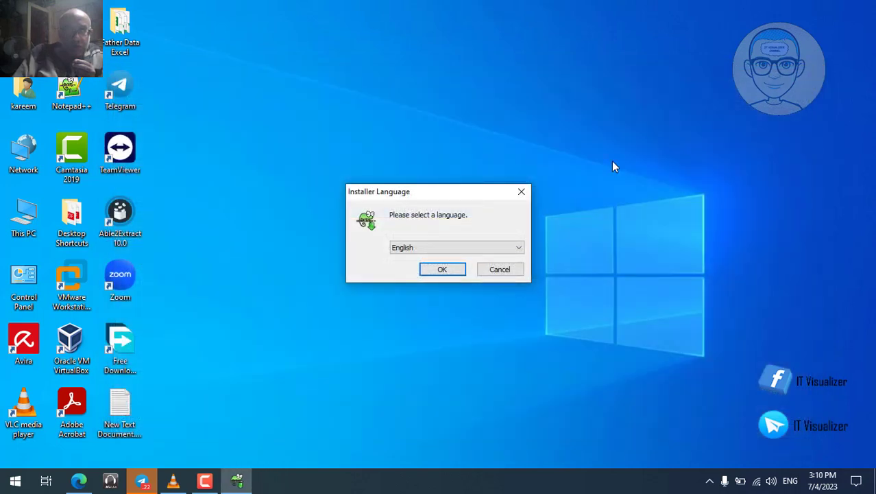
# - Install Notepad++ 8.5.4 in English to the default folder with a desktop shortcut, then launch it
pyautogui.click(450, 271)
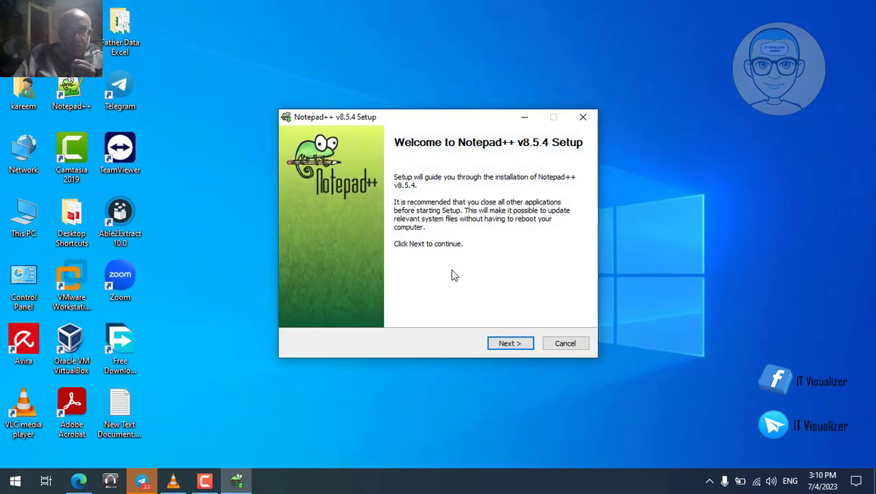
pyautogui.click(510, 343)
pyautogui.click(510, 343)
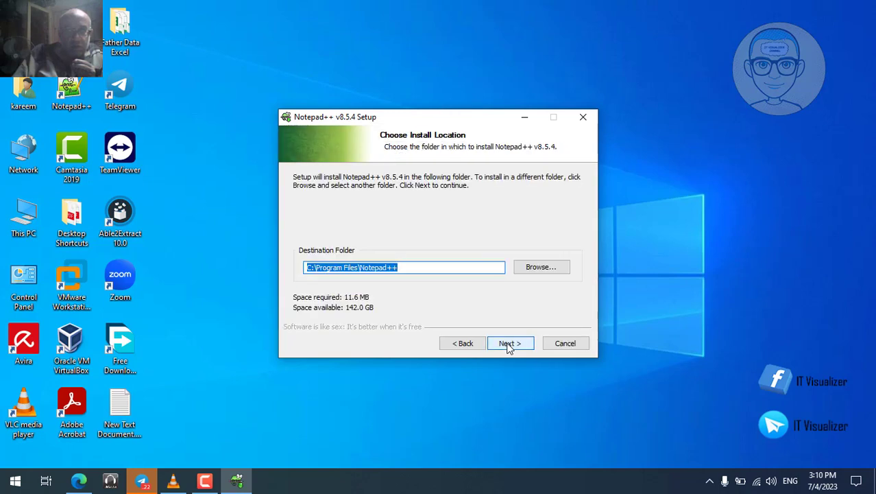
pyautogui.click(509, 345)
pyautogui.click(510, 344)
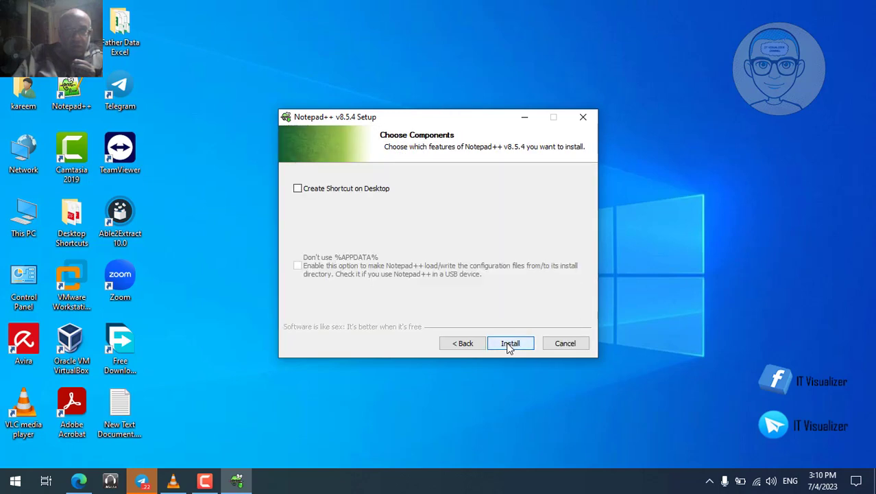
pyautogui.click(298, 188)
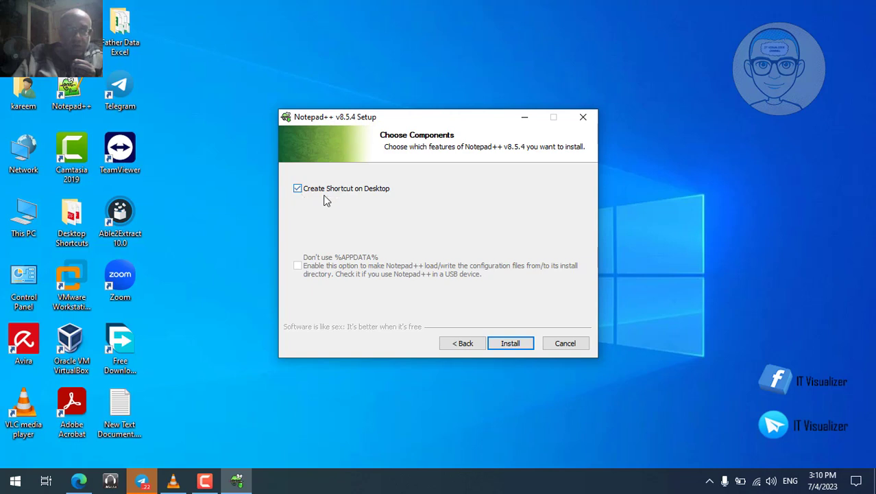
pyautogui.click(507, 343)
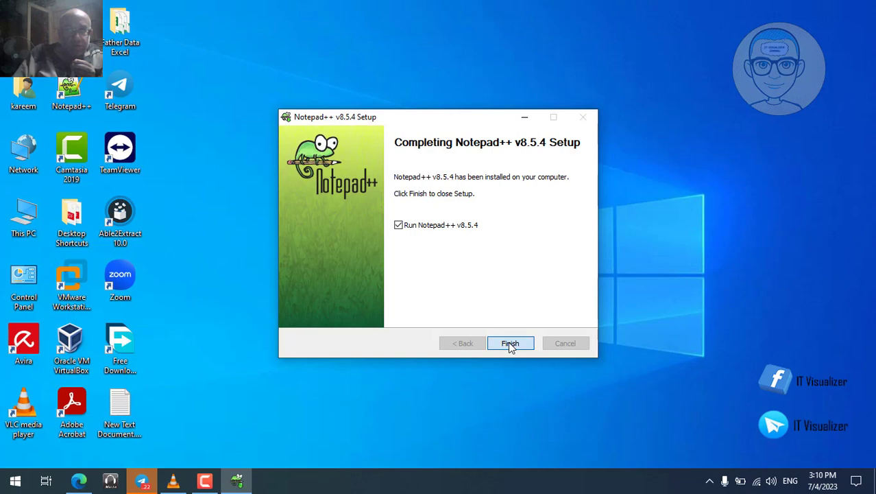
pyautogui.click(510, 345)
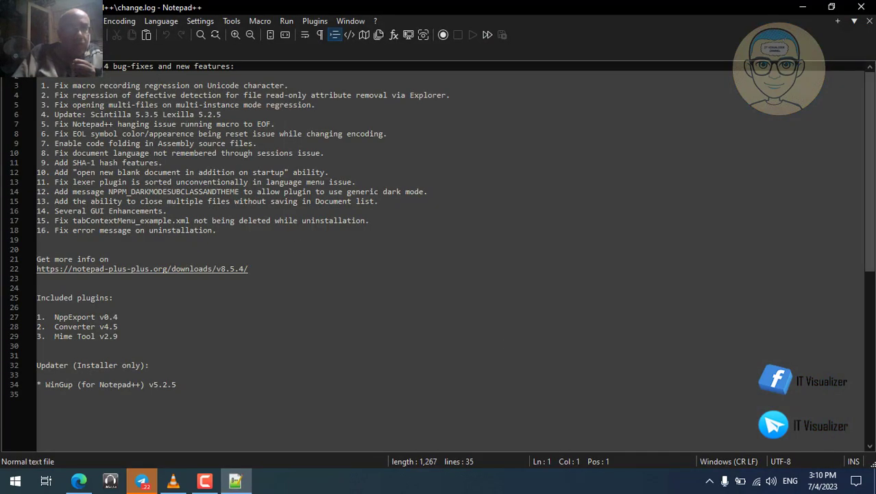
# - Close change.log, reopen D:\Scripts\DeployDHCP.ps1 to check the DNS servers on line 15, then close Notepad++
pyautogui.click(64, 54)
pyautogui.click(11, 21)
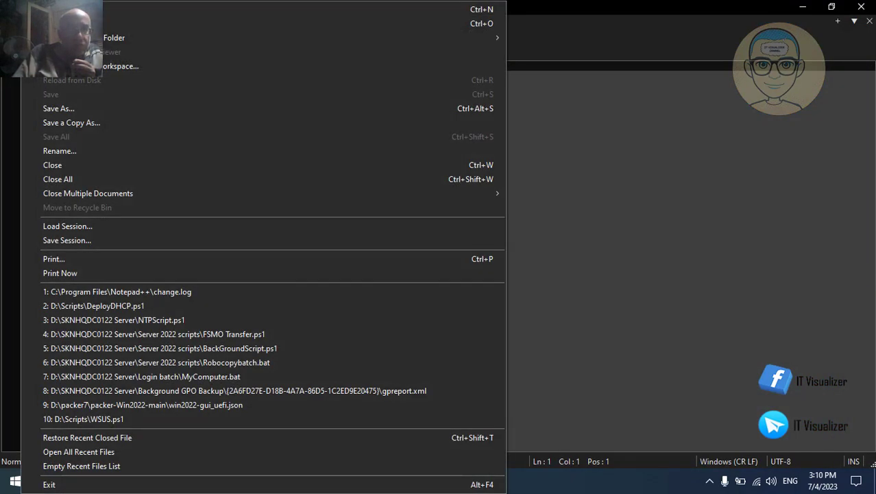
pyautogui.click(145, 308)
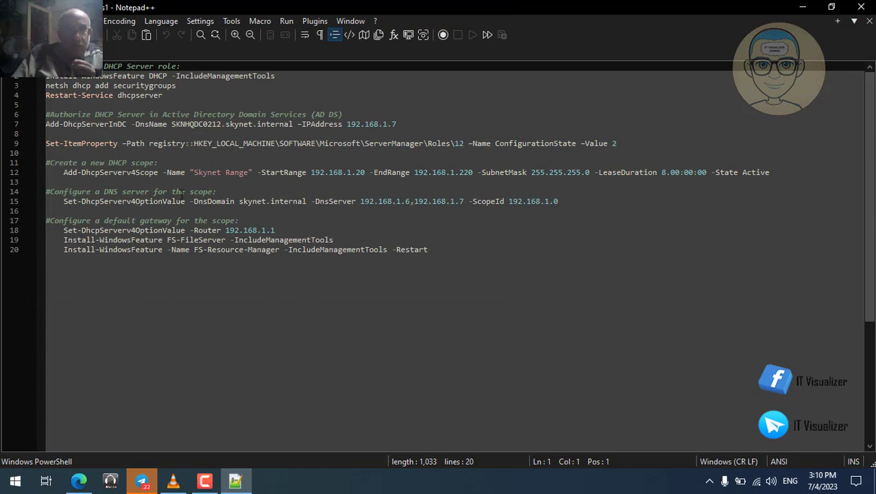
pyautogui.click(68, 201)
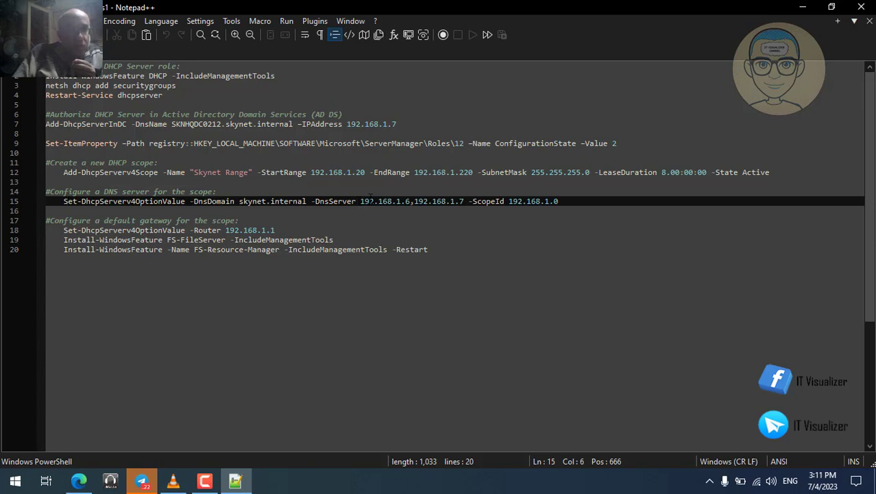
pyautogui.click(862, 7)
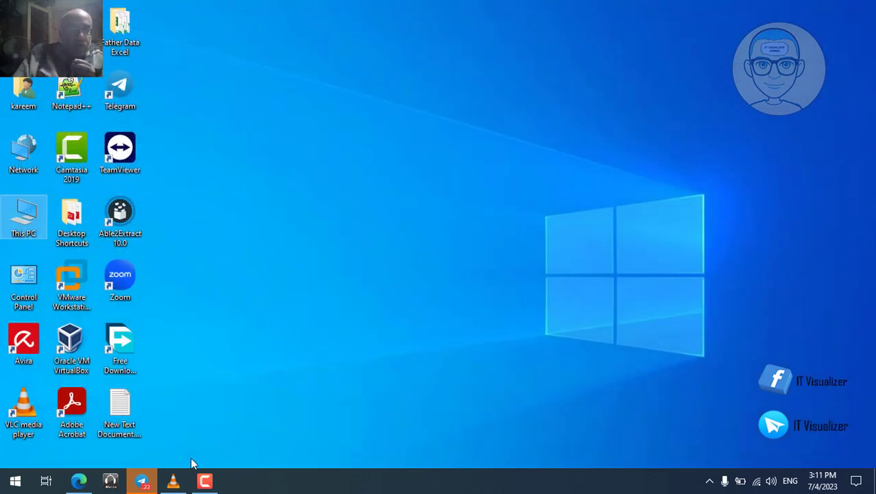
# - Resume the paused network-settings recording in VLC and play it in fullscreen
pyautogui.click(172, 481)
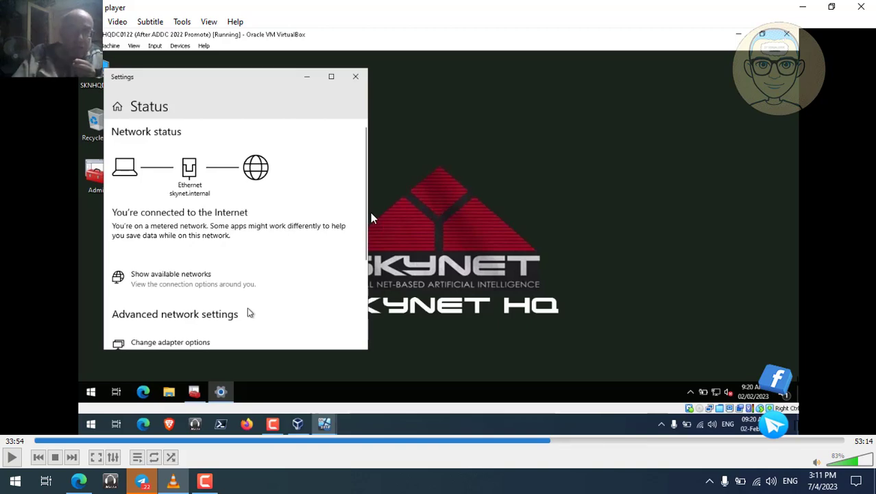
pyautogui.doubleClick(284, 252)
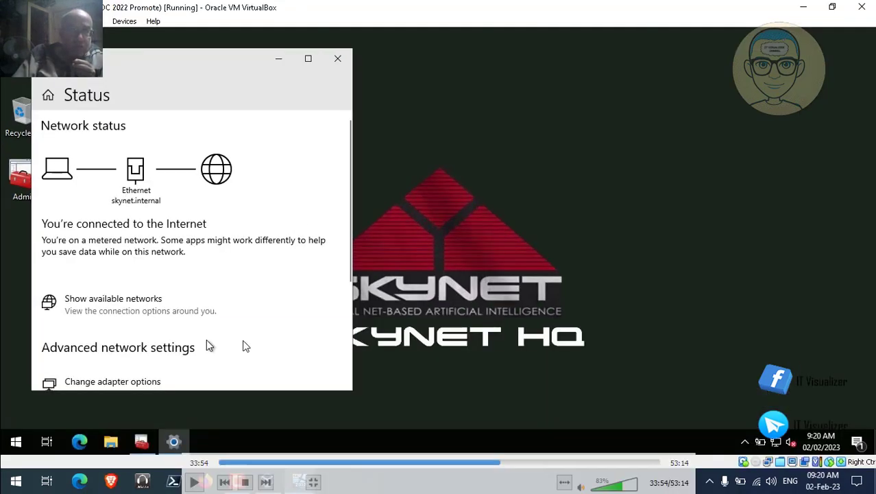
pyautogui.click(195, 482)
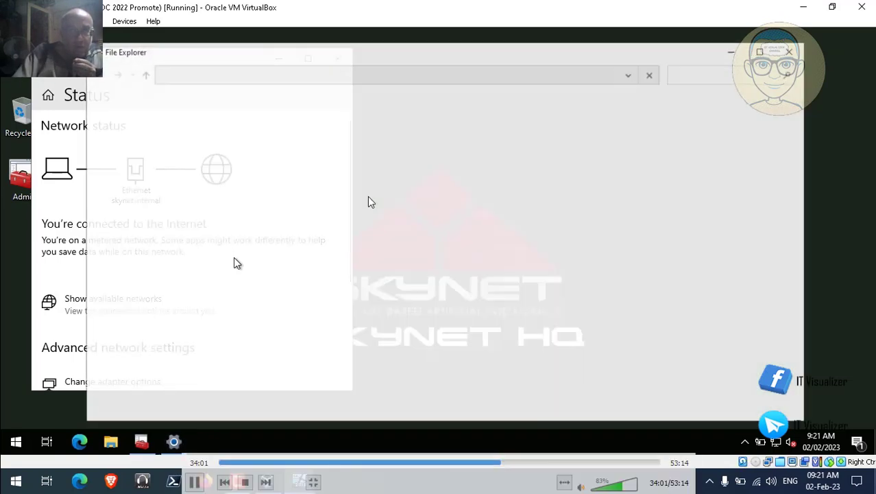
pyautogui.doubleClick(367, 196)
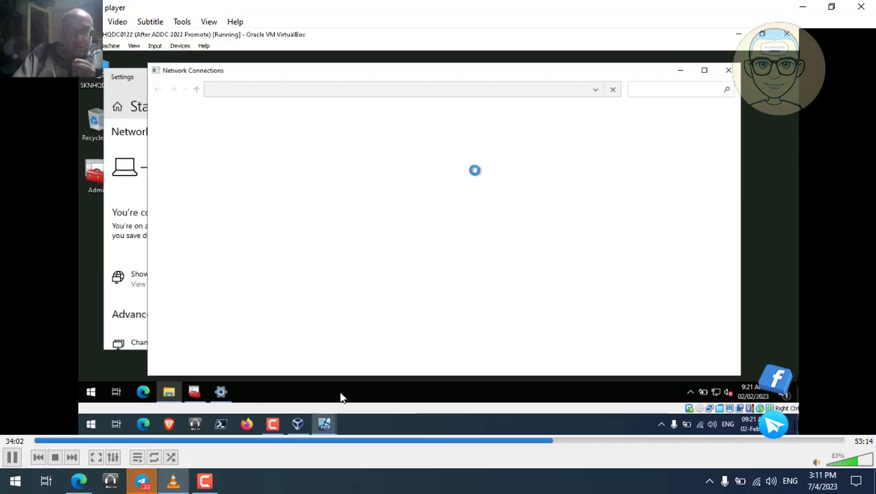
pyautogui.click(205, 482)
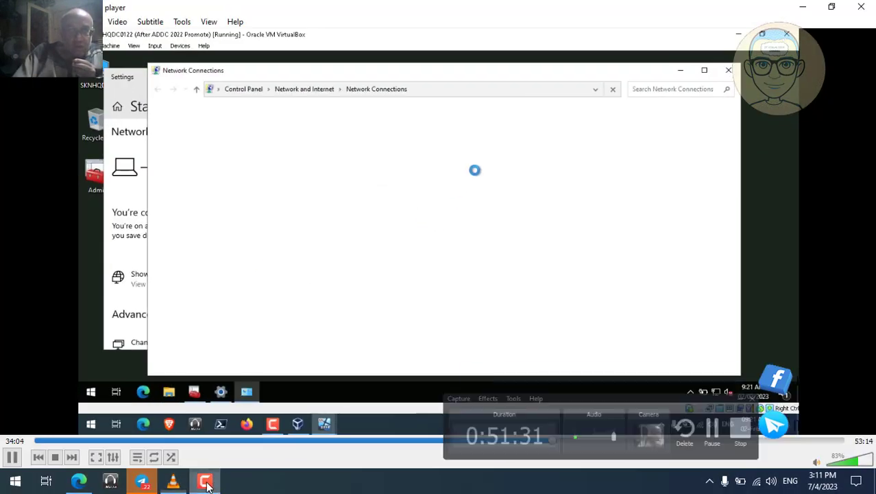
pyautogui.doubleClick(309, 234)
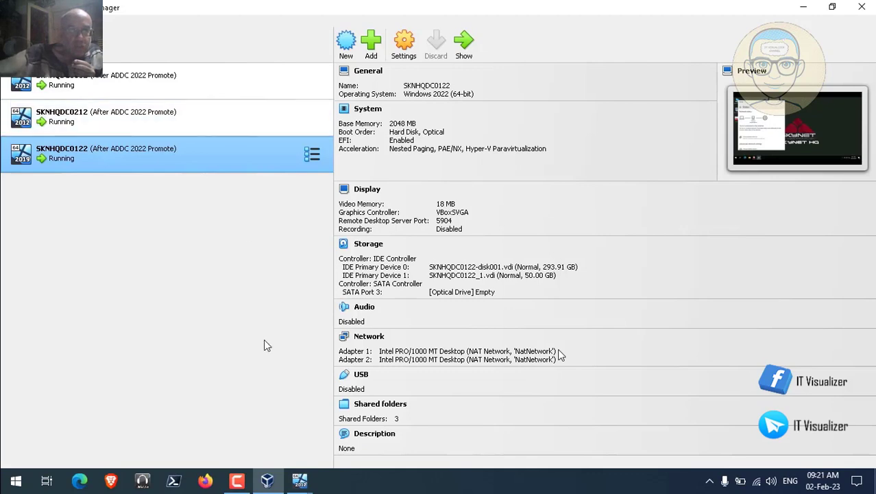
# - Bring up the SKNHQDC0112 VM, send Ctrl-Alt-Del, and sign in with the account password
pyautogui.click(299, 481)
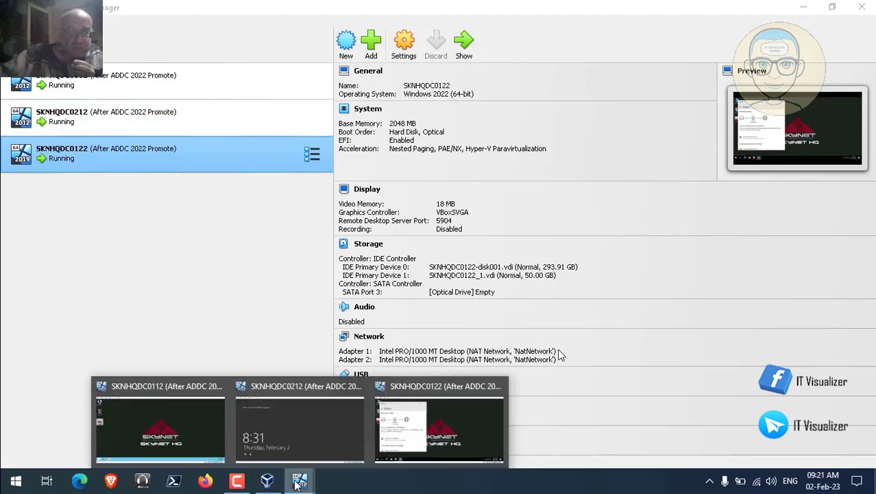
pyautogui.click(177, 432)
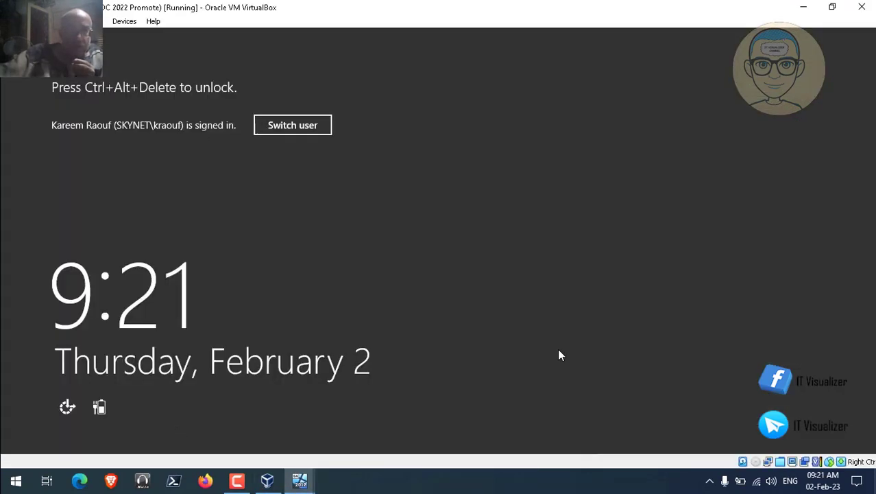
pyautogui.click(92, 21)
pyautogui.moveTo(170, 34)
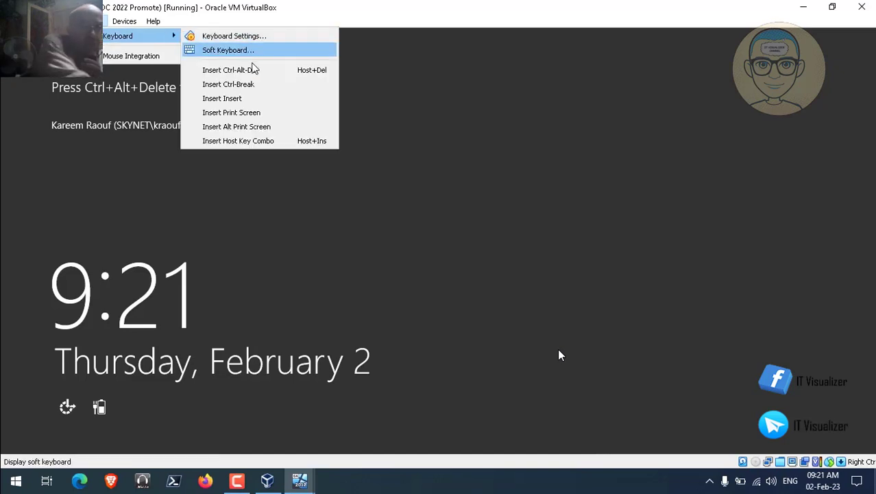
pyautogui.click(253, 71)
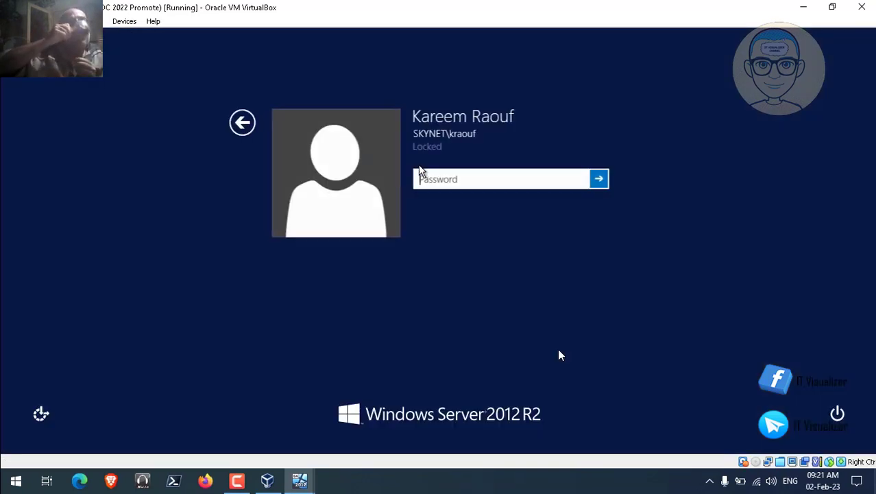
pyautogui.write('*****')
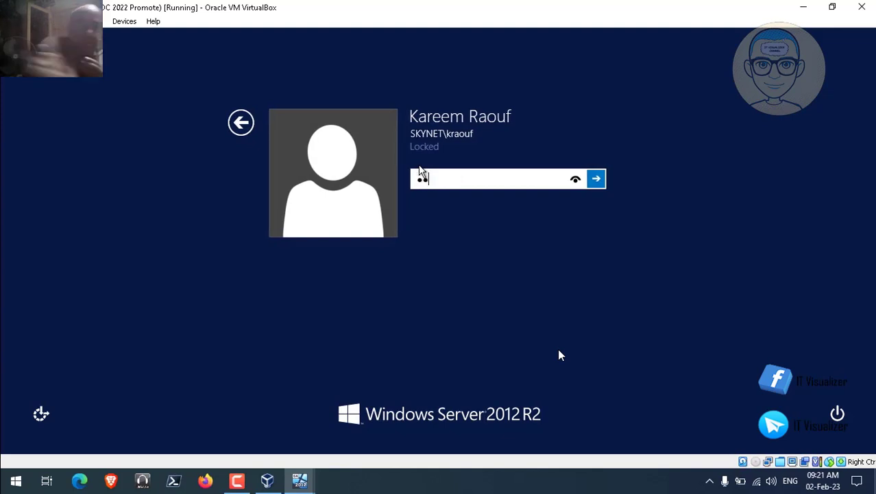
pyautogui.write('**')
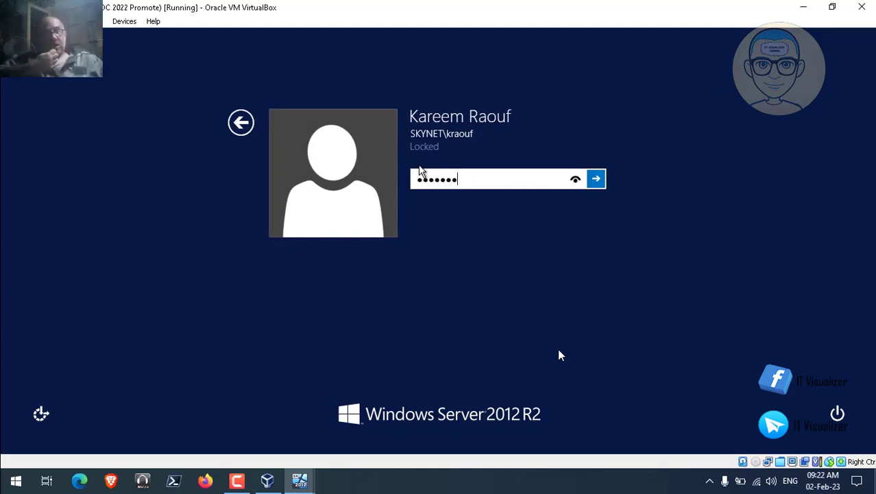
pyautogui.write('***')
pyautogui.press('Return')
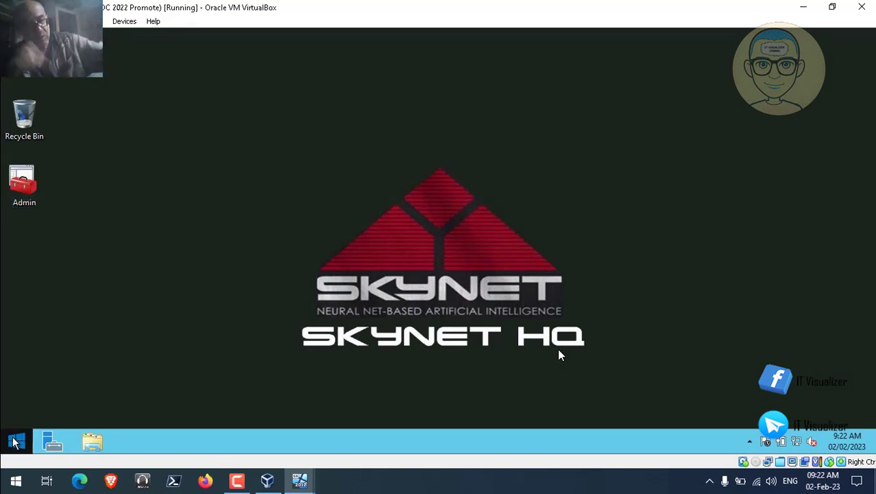
pyautogui.rightClick(14, 439)
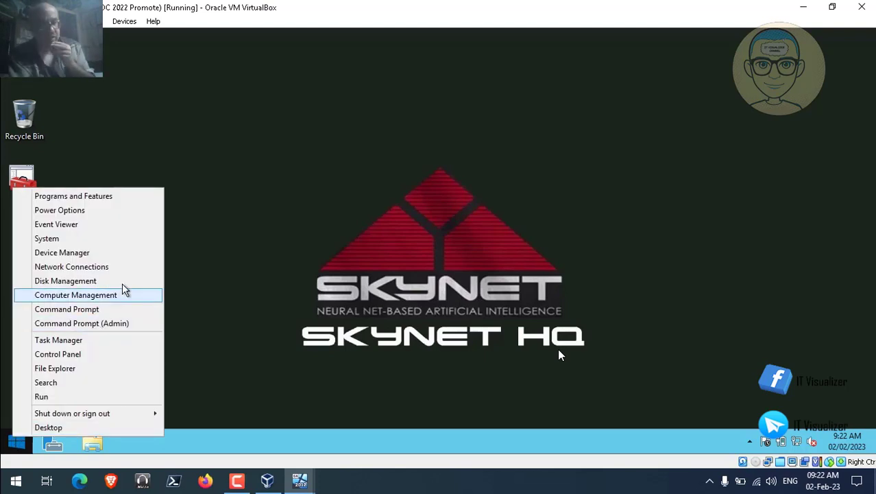
pyautogui.click(113, 267)
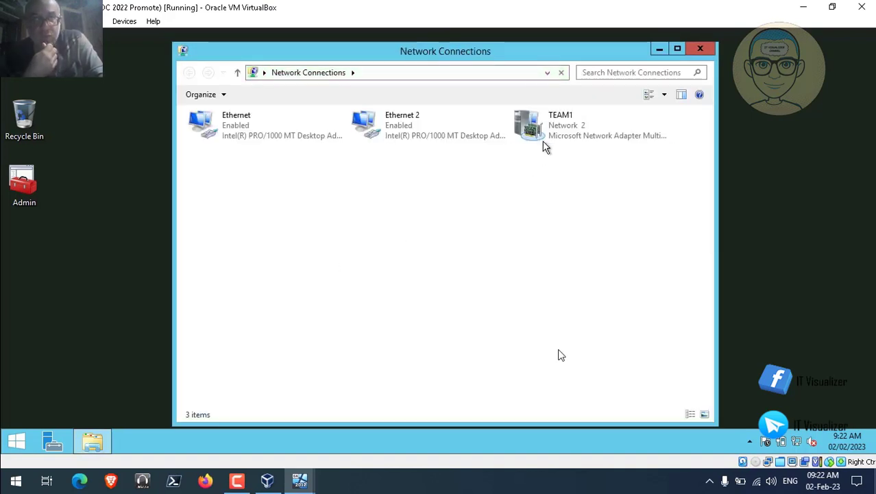
pyautogui.click(548, 141)
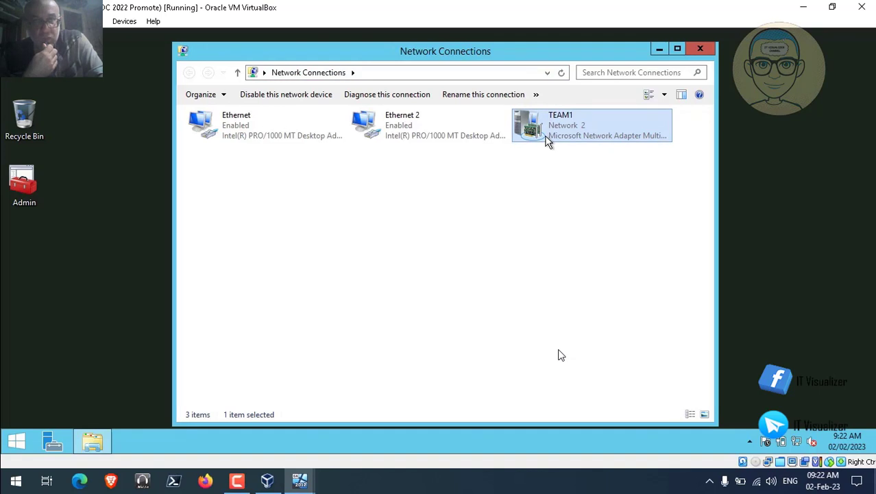
pyautogui.doubleClick(548, 141)
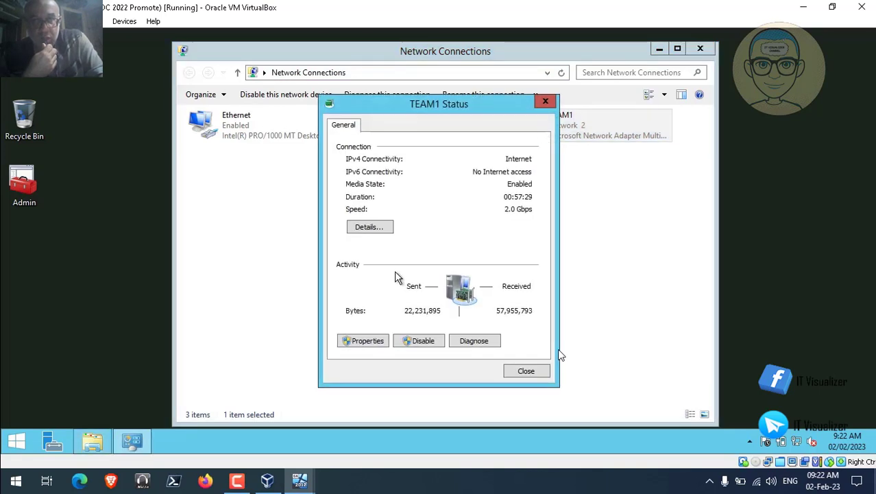
pyautogui.click(371, 341)
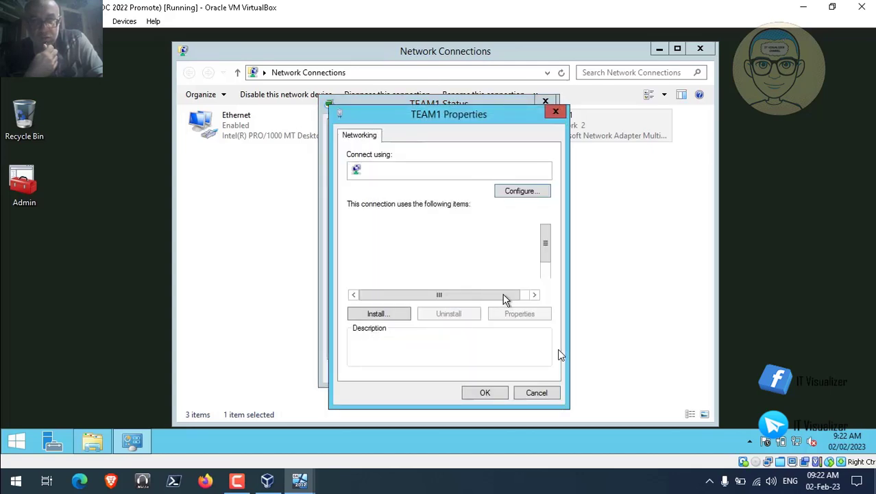
pyautogui.click(547, 284)
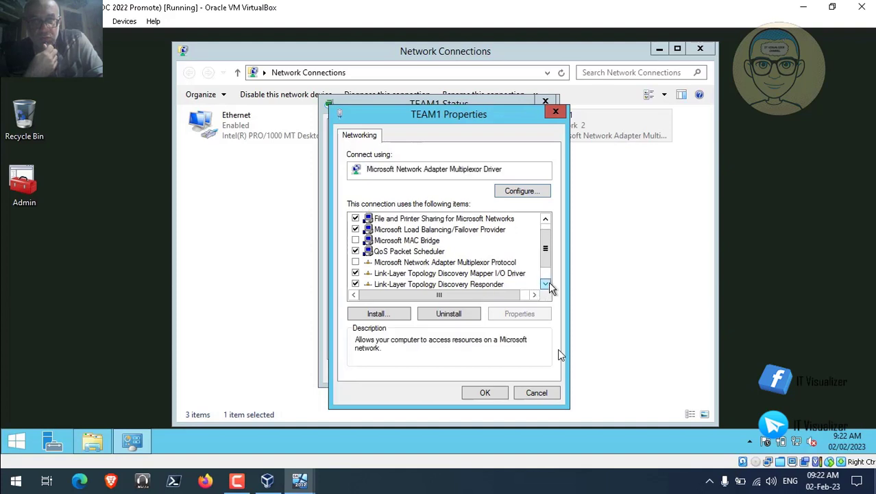
pyautogui.click(546, 284)
pyautogui.click(547, 284)
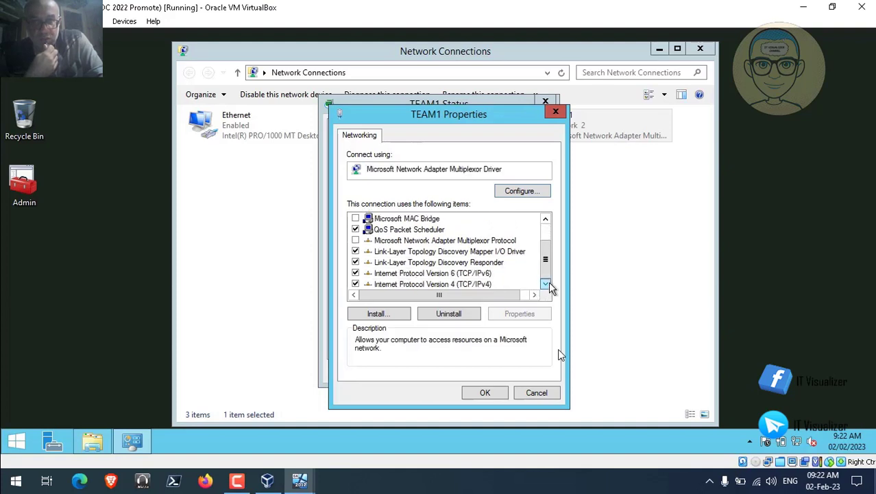
pyautogui.click(491, 284)
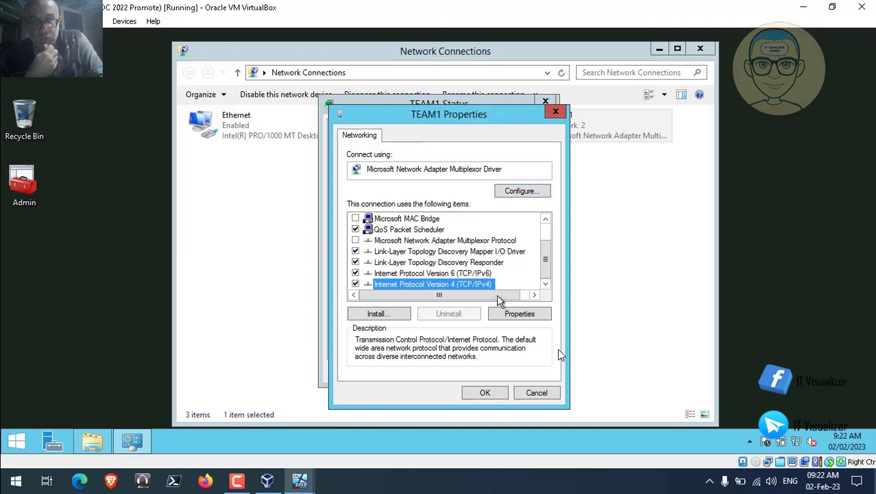
pyautogui.click(515, 314)
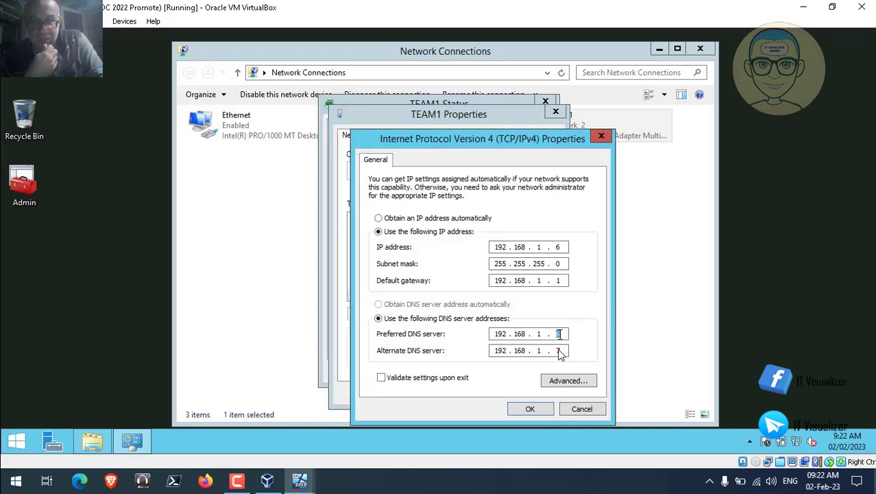
pyautogui.click(531, 409)
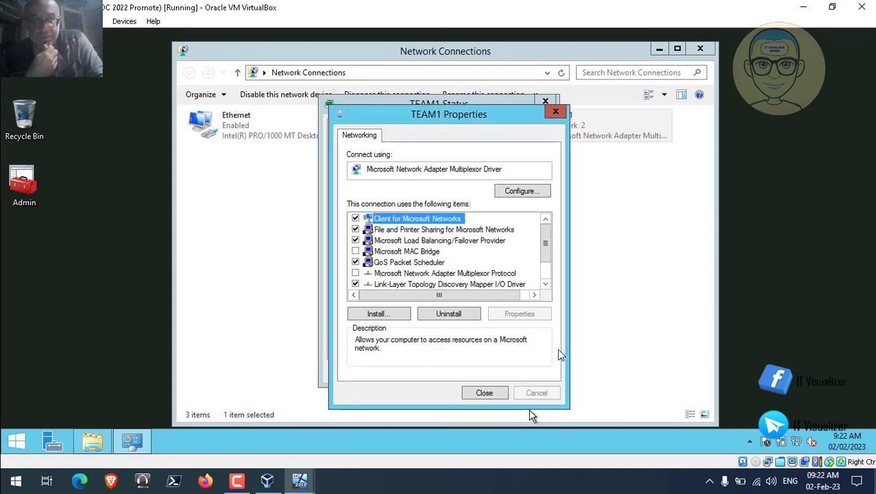
pyautogui.click(489, 393)
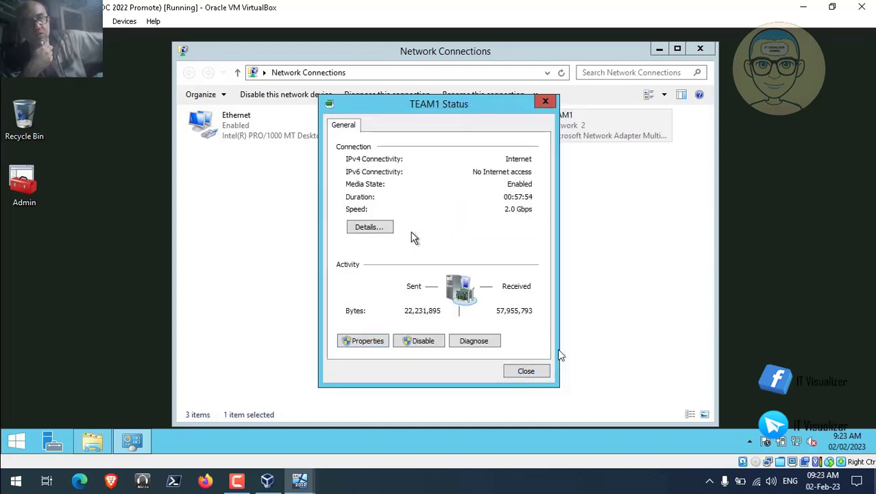
pyautogui.click(384, 229)
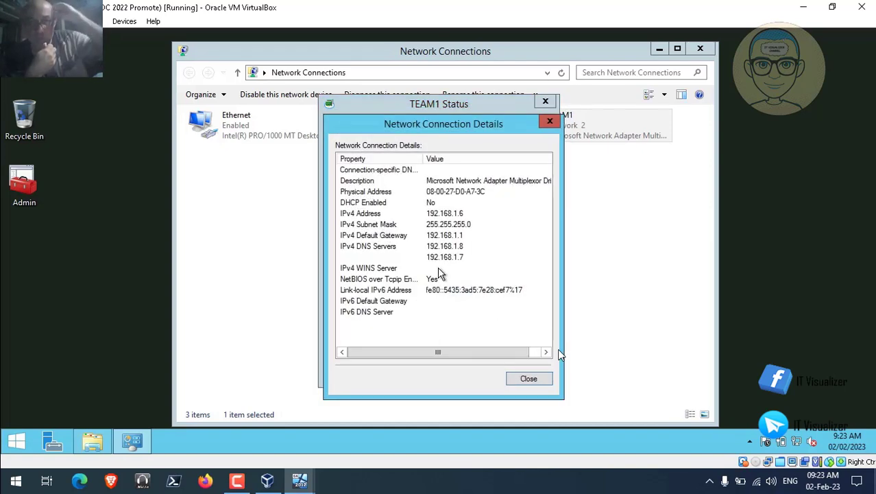
pyautogui.click(528, 381)
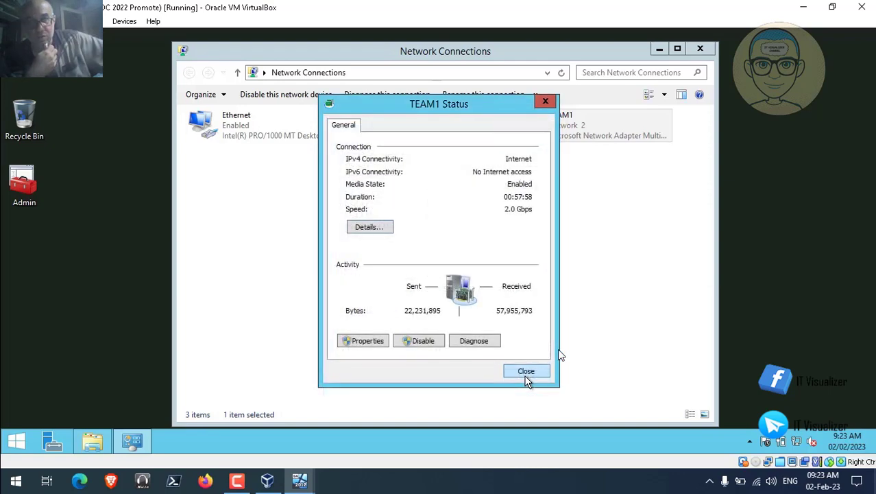
pyautogui.click(538, 375)
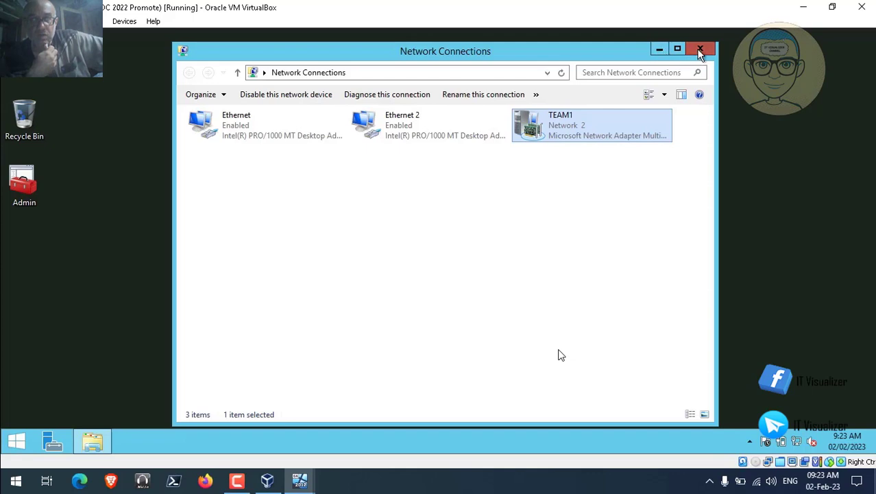
pyautogui.click(698, 50)
# - Select SKNHQDC0212 in VirtualBox Manager and send Ctrl-Alt-Del to its machine window
pyautogui.click(803, 9)
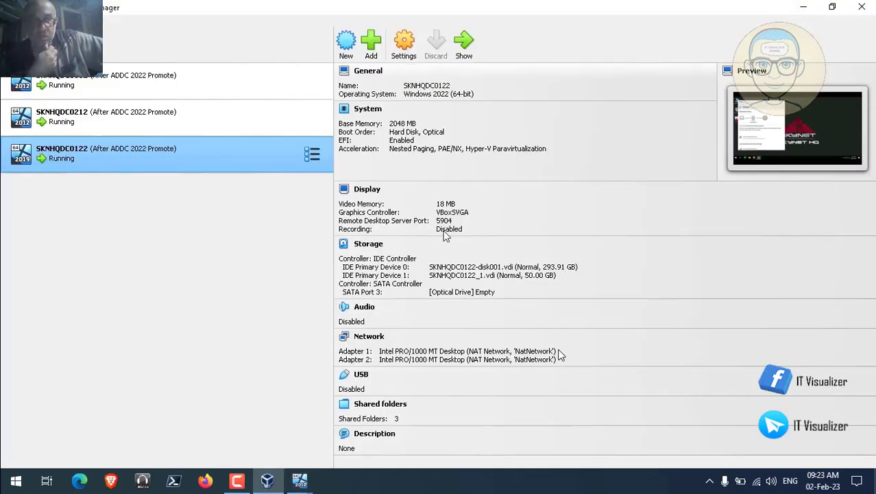
pyautogui.click(171, 120)
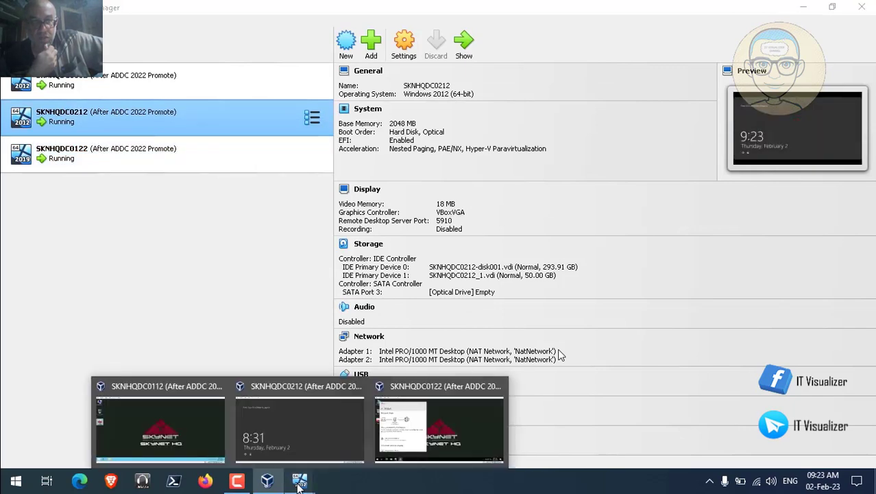
pyautogui.click(293, 437)
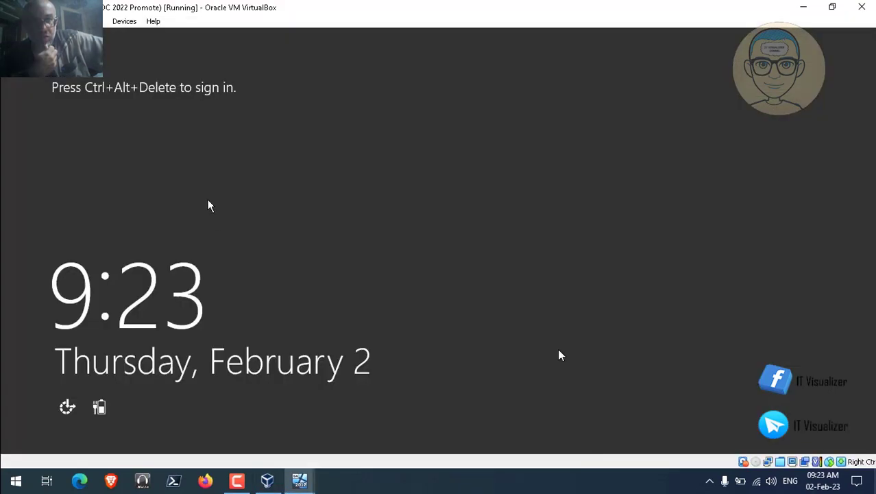
pyautogui.click(94, 21)
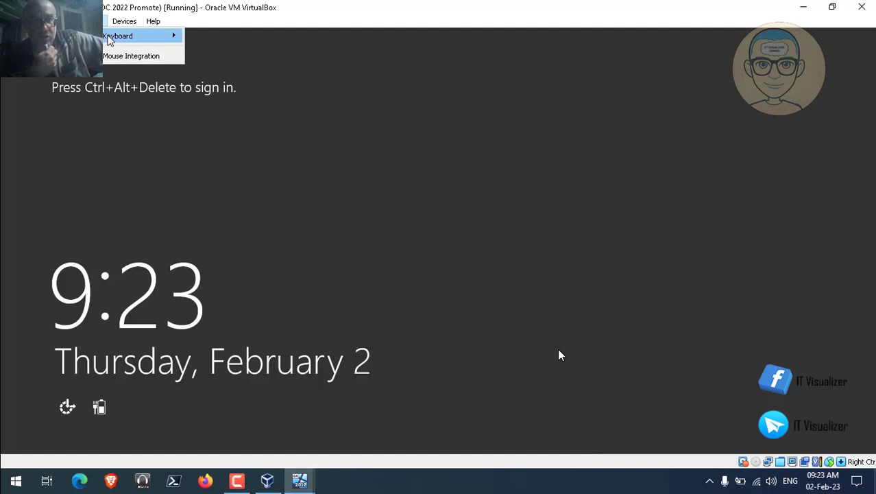
pyautogui.moveTo(144, 32)
pyautogui.click(235, 71)
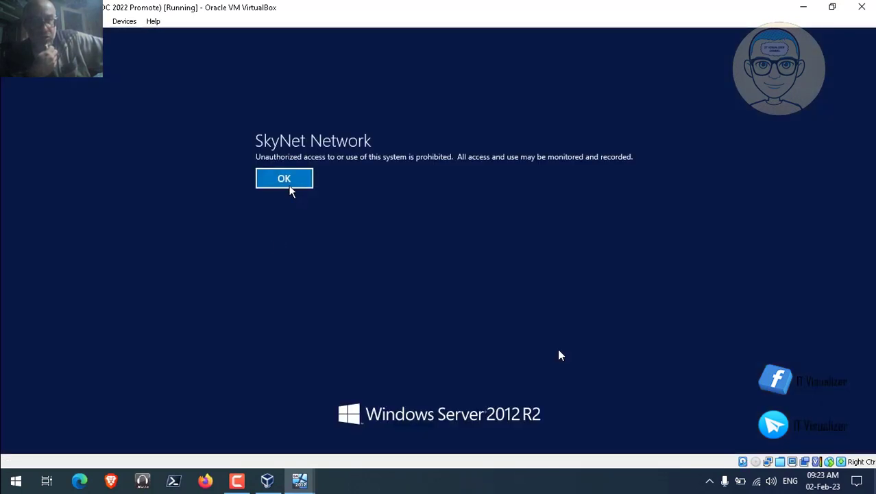
# - Dismiss the SkyNet Network notice, sign in with the domain user name and password, then minimise the VM
pyautogui.click(290, 184)
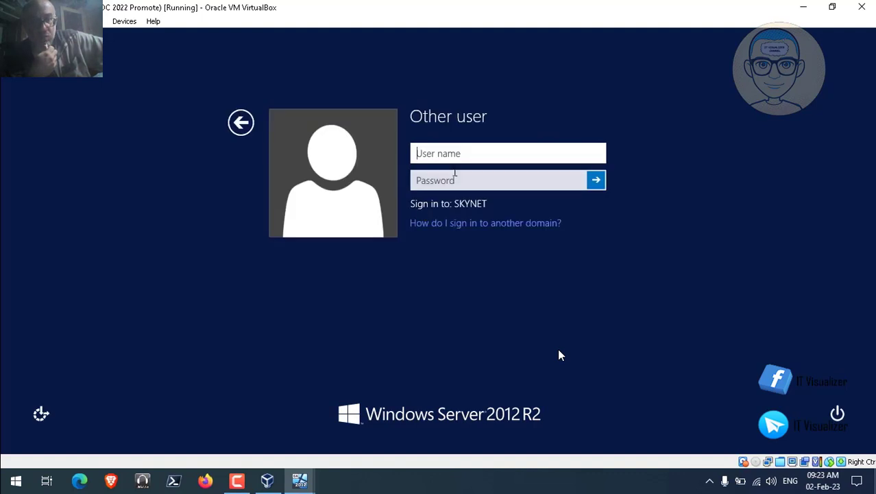
pyautogui.press('Tab')
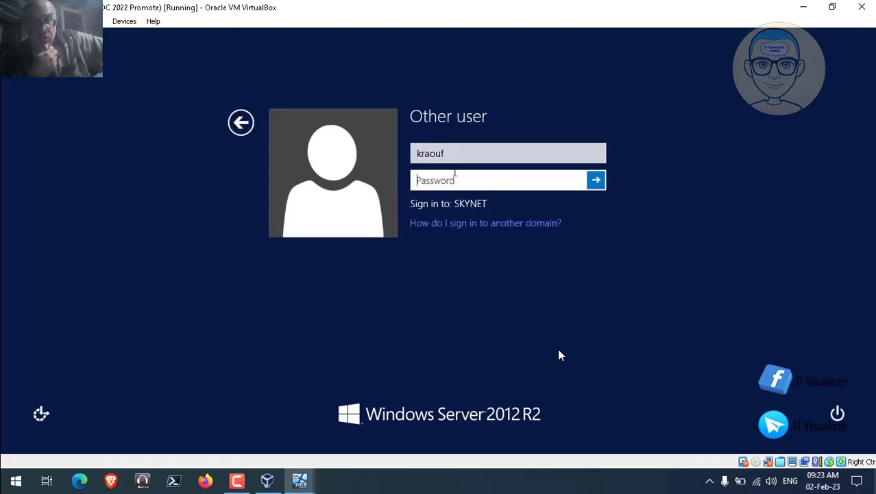
pyautogui.write('P@')
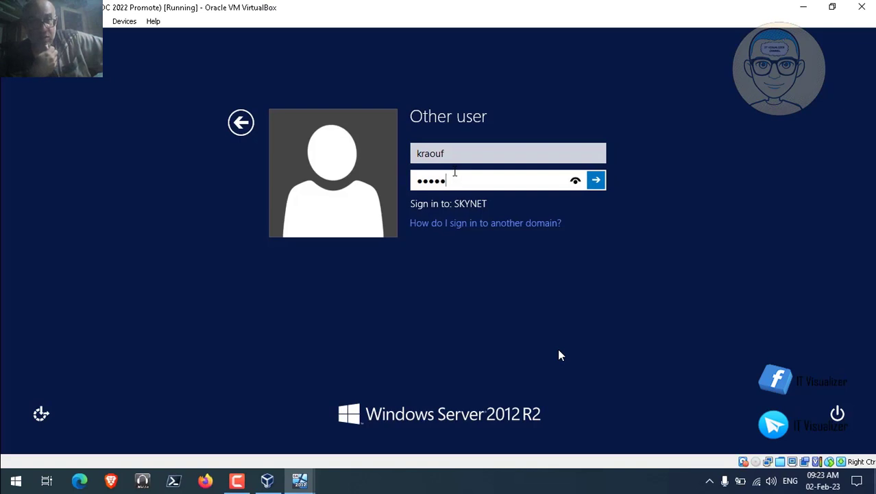
pyautogui.write('••••')
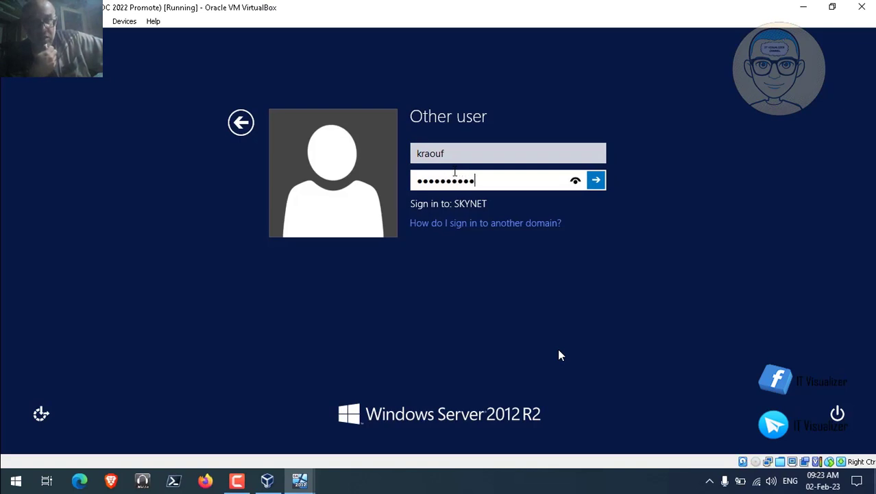
pyautogui.press('Return')
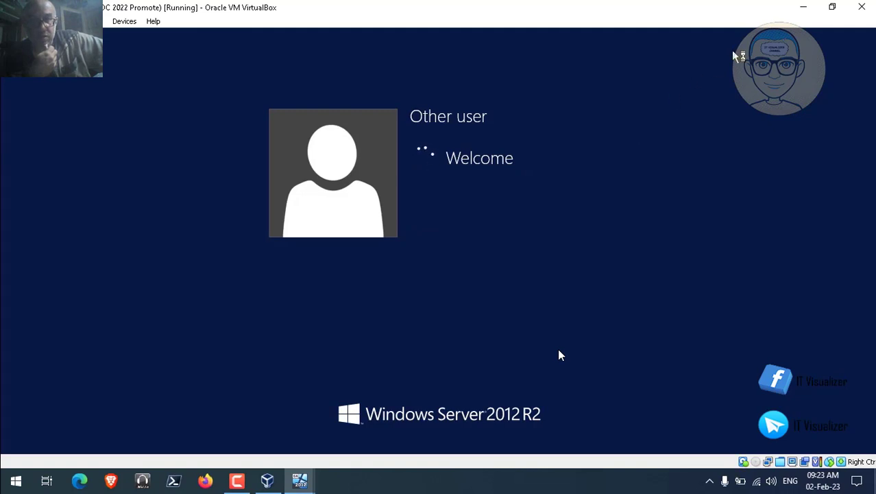
pyautogui.click(803, 7)
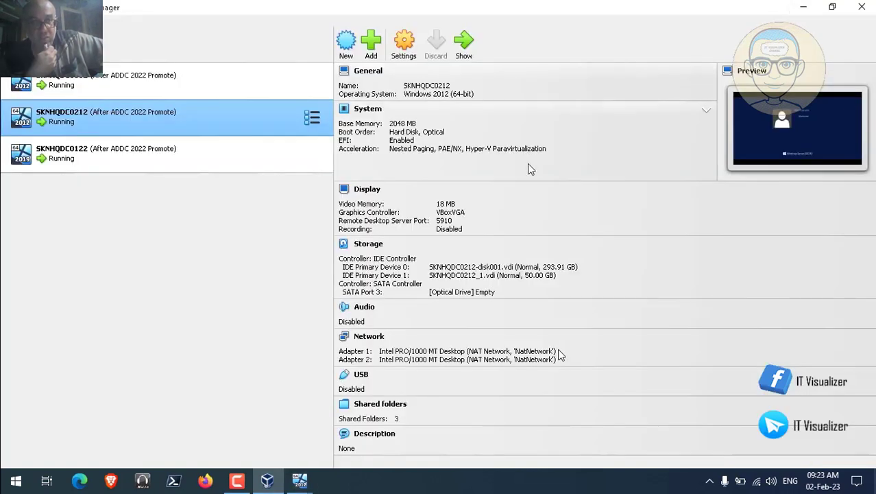
# - Switch to the SKNHQDC0122 VM, close Network Status, and maximise the Admin console
pyautogui.moveTo(303, 478)
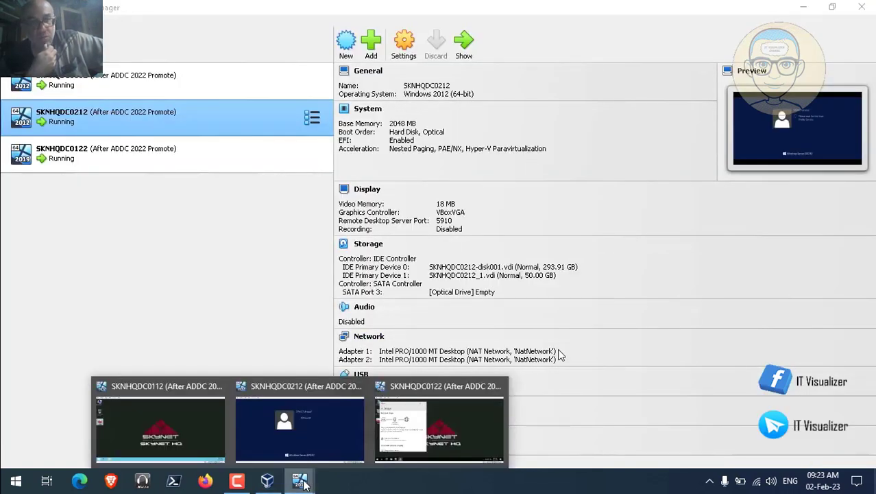
pyautogui.click(398, 436)
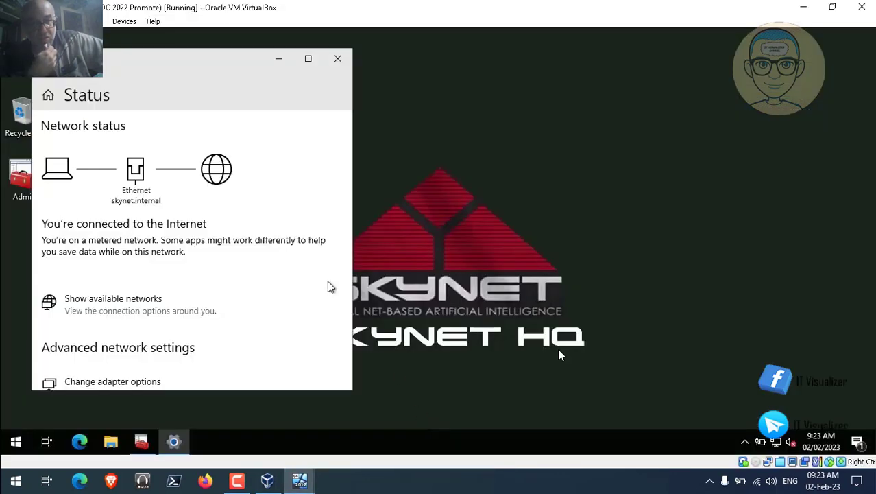
pyautogui.click(339, 59)
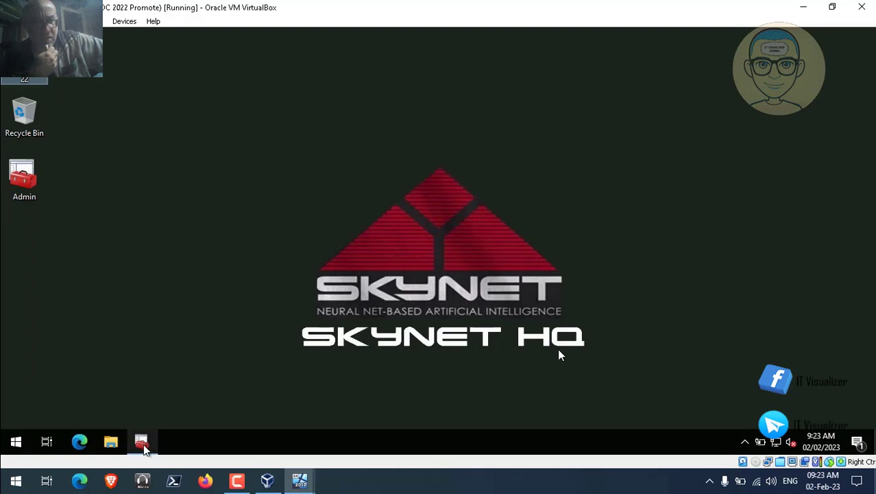
pyautogui.click(142, 439)
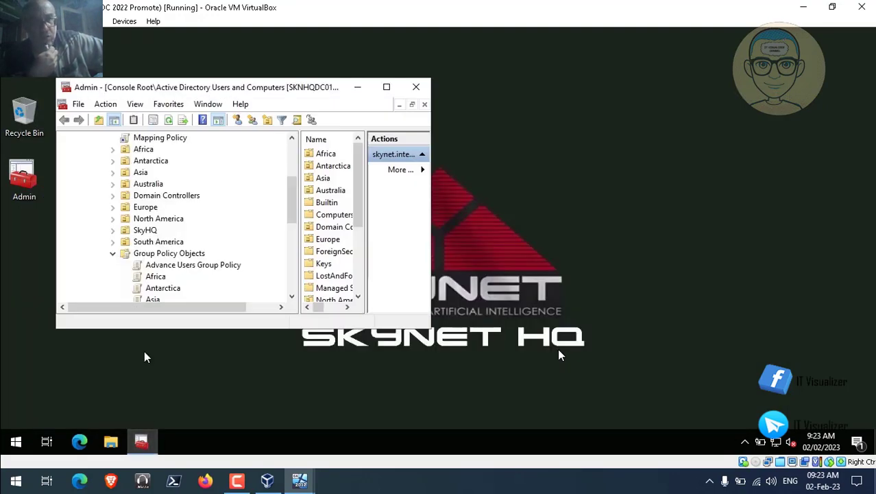
pyautogui.click(386, 87)
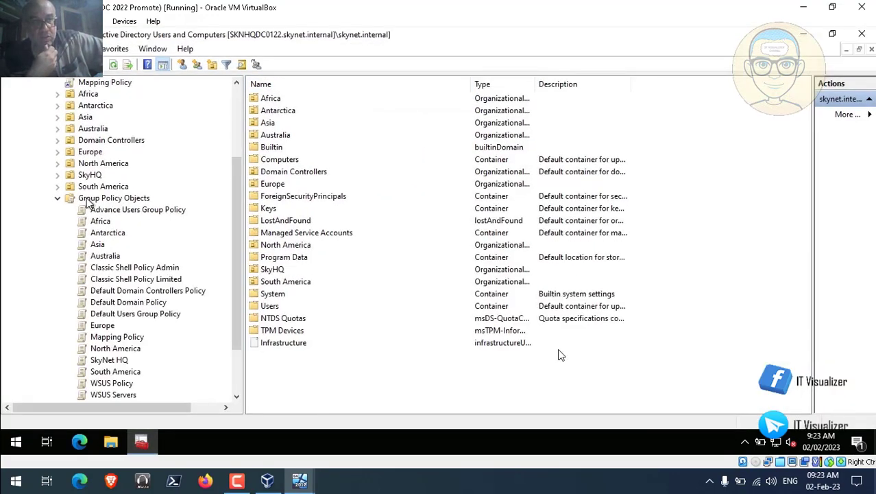
# - Collapse the Group Policy nodes and expand DNS > SKNHQDC0122 to show its zones and forwarders
pyautogui.click(60, 200)
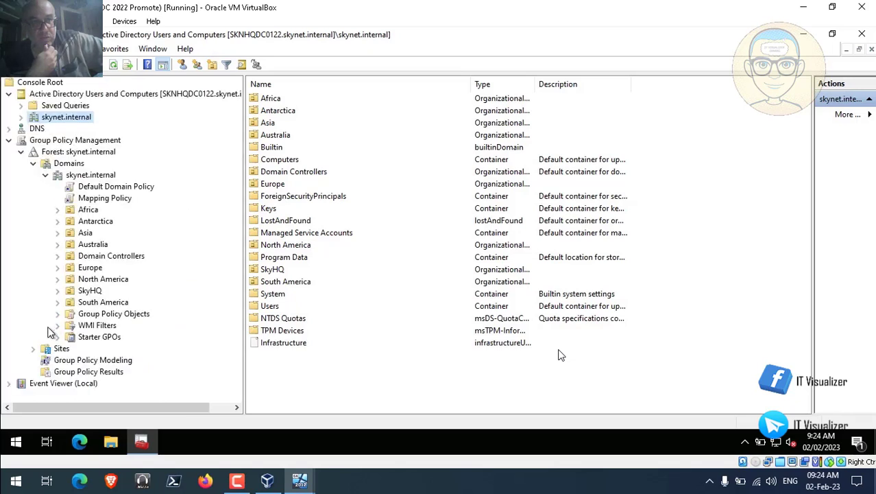
pyautogui.click(8, 139)
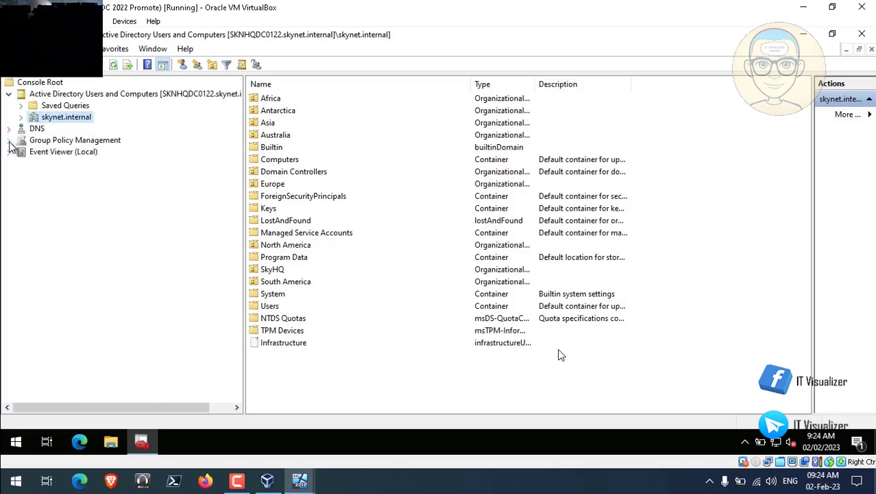
pyautogui.click(8, 129)
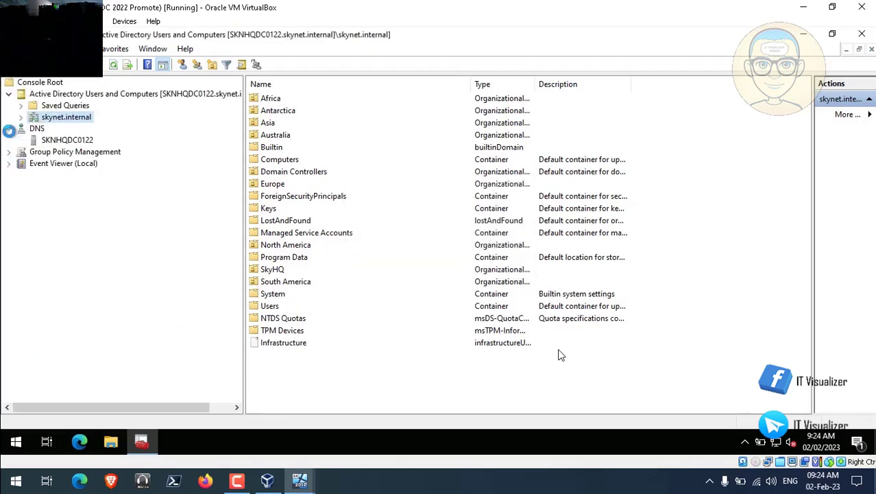
pyautogui.click(45, 141)
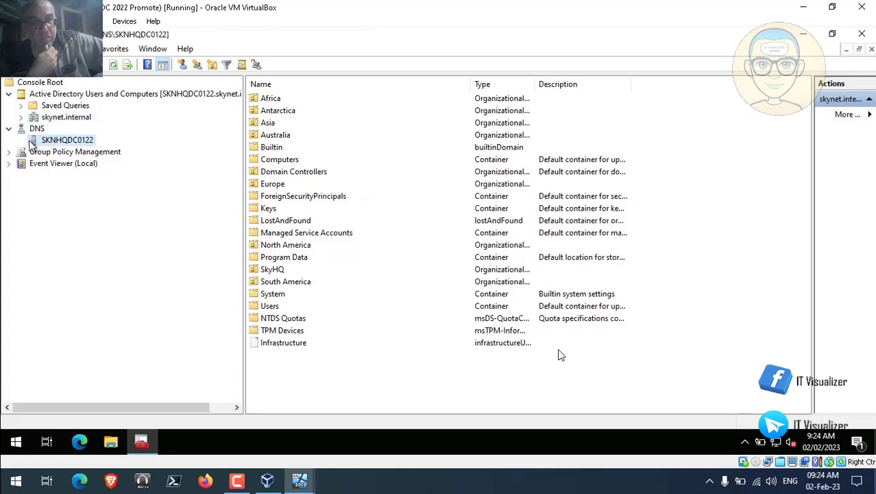
pyautogui.click(22, 141)
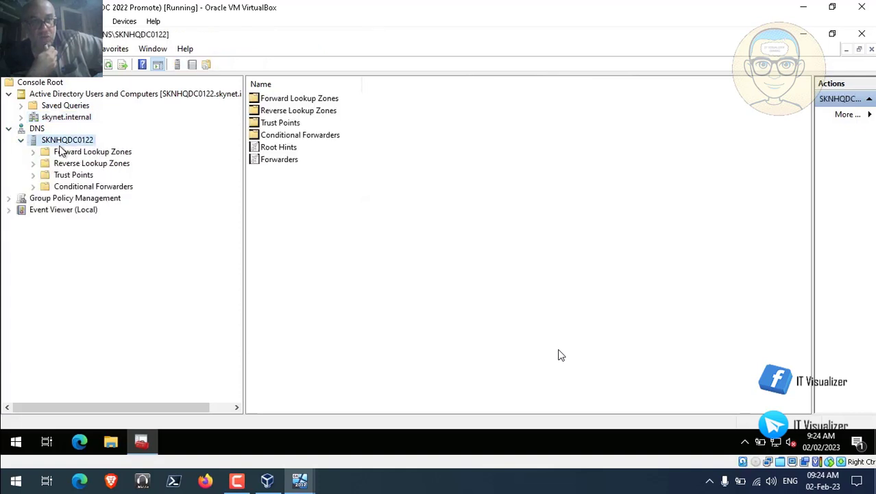
# - Open SKNHQDC0122's DNS server properties on the Forwarders tab and start editing the forwarder list
pyautogui.rightClick(62, 144)
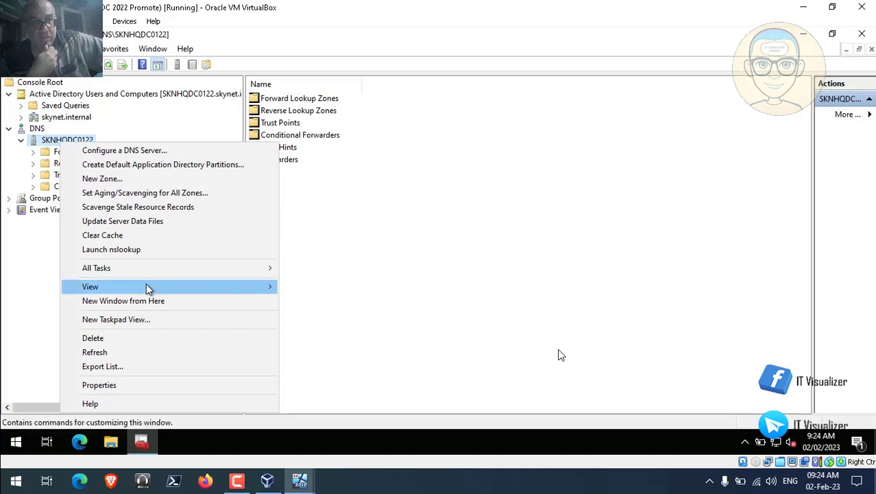
pyautogui.click(149, 385)
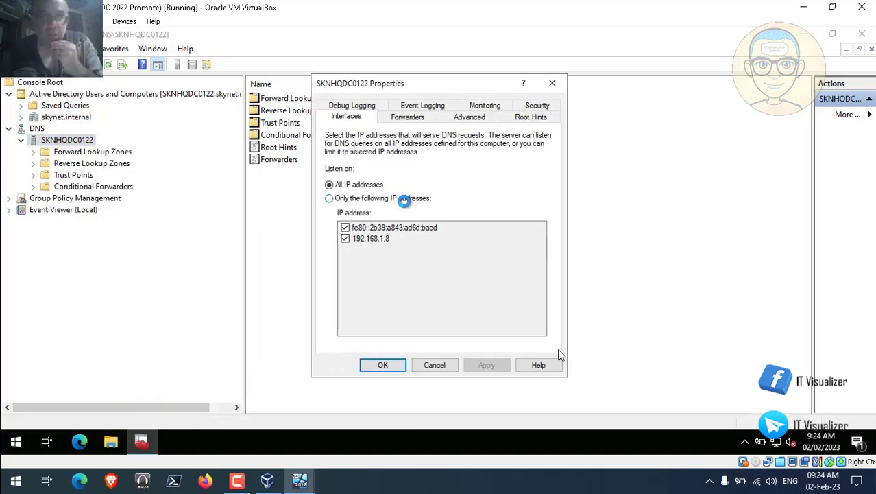
pyautogui.click(416, 118)
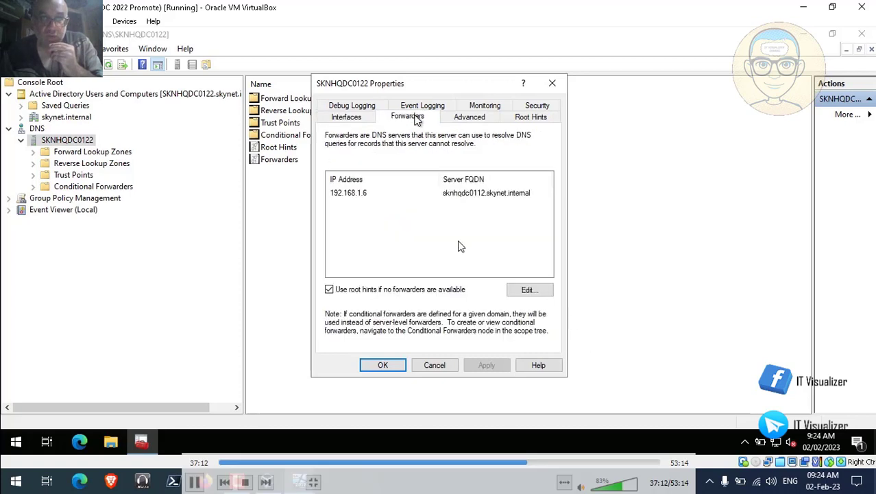
pyautogui.click(362, 194)
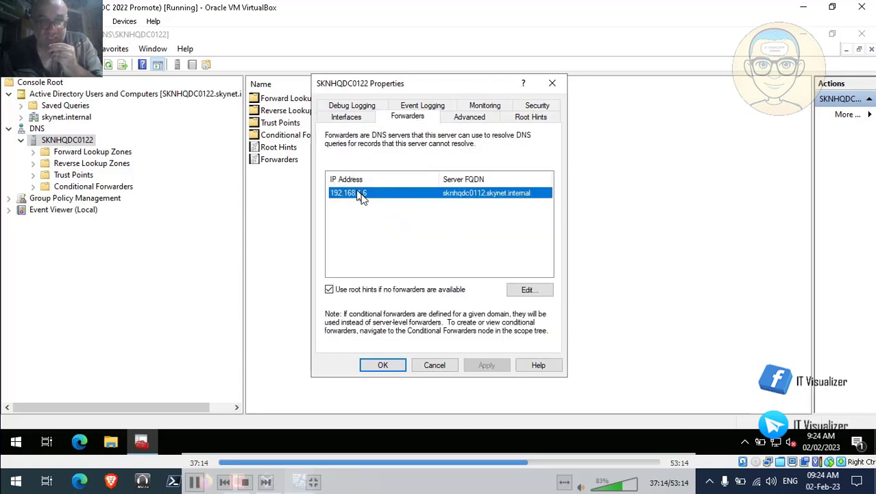
pyautogui.click(528, 290)
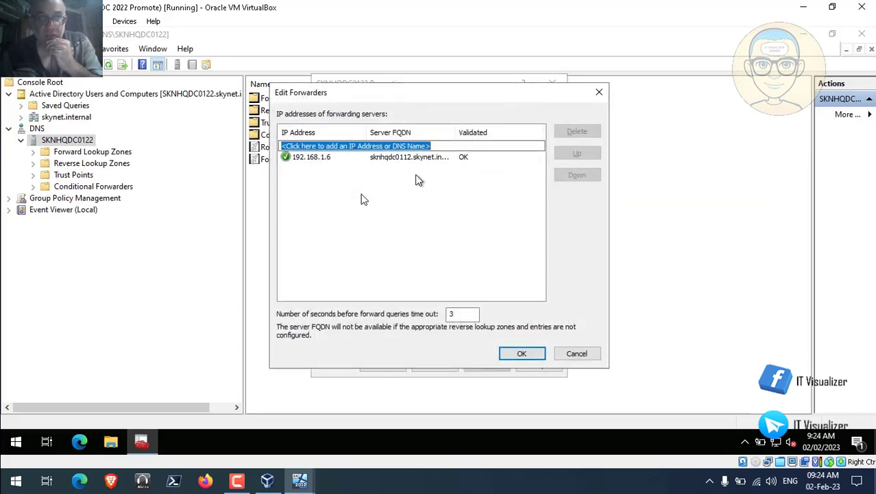
# - Keep 8.8.8.8 and 192.168.1.1 as forwarders and delete 192.168.1.6
pyautogui.click(388, 147)
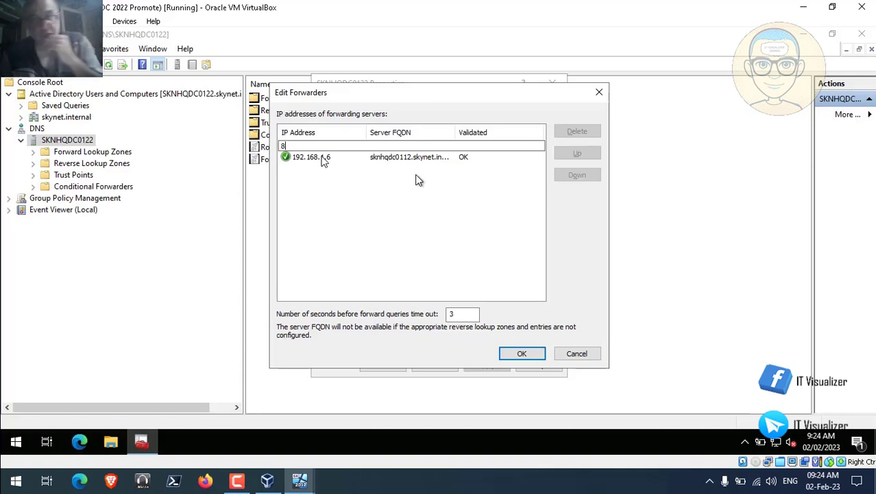
pyautogui.write('8.8')
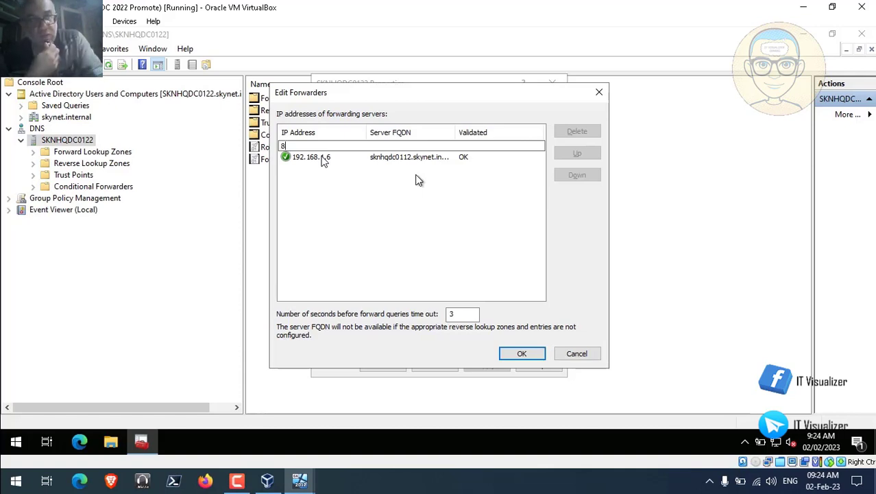
pyautogui.write('.8')
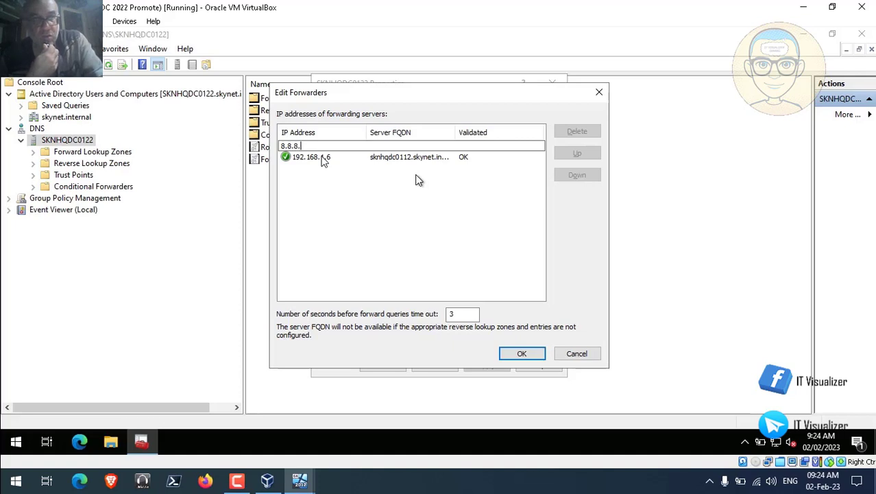
pyautogui.press('Return')
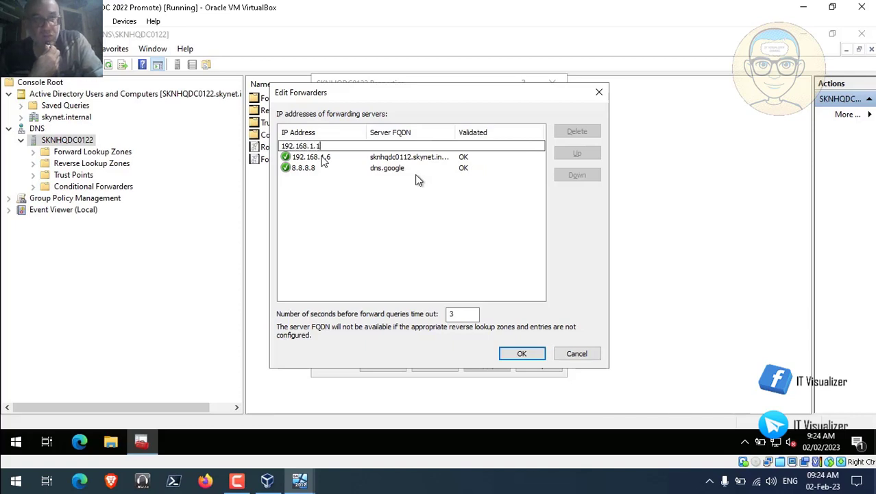
pyautogui.press('Return')
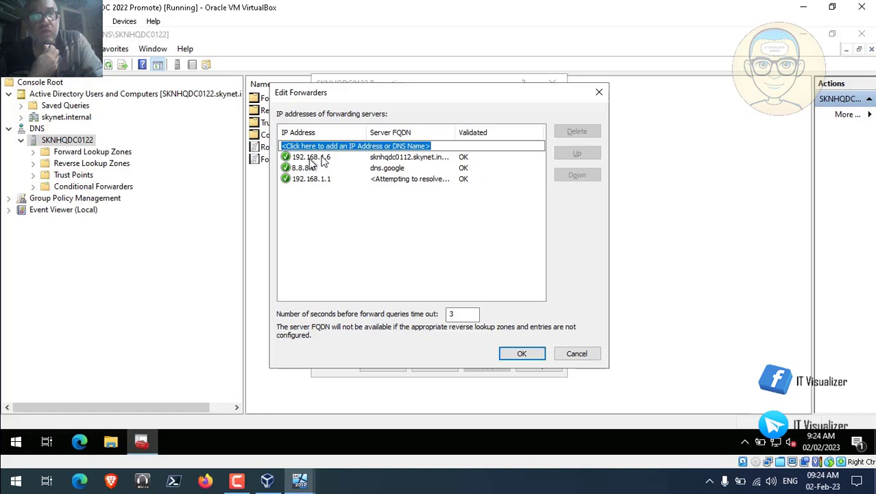
pyautogui.click(320, 159)
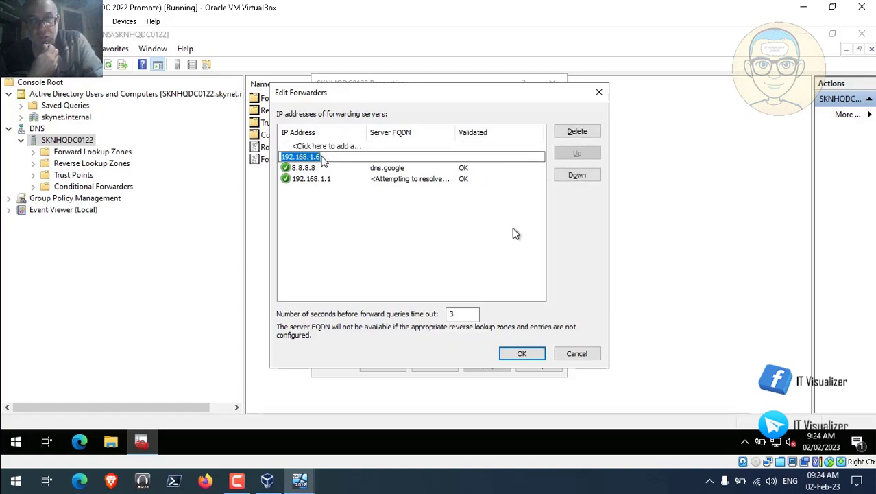
pyautogui.press('Return')
pyautogui.click(325, 159)
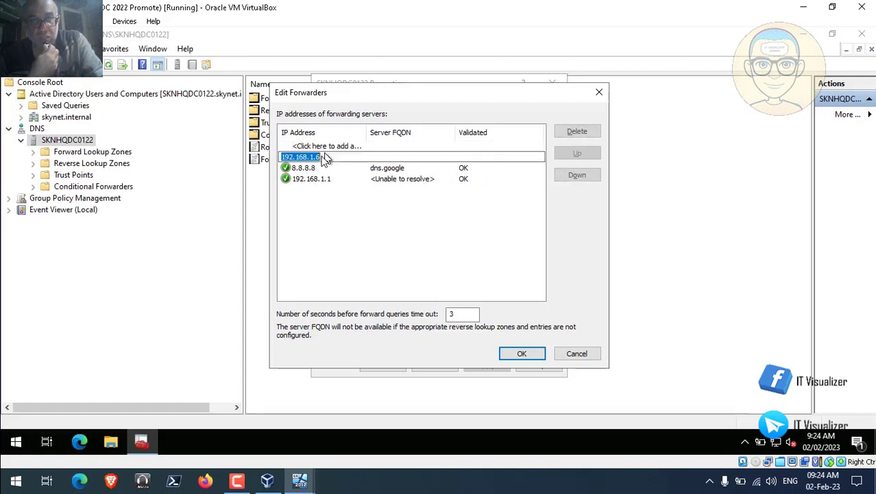
pyautogui.click(580, 133)
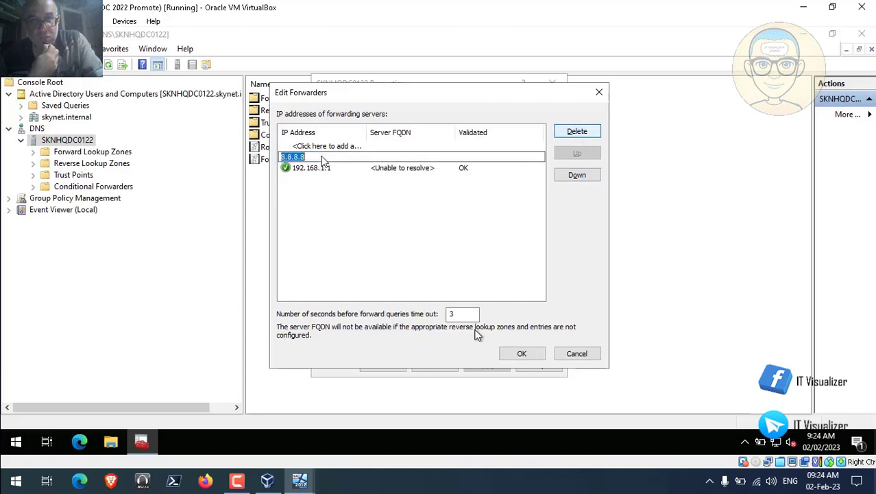
pyautogui.click(520, 353)
# - Apply the forwarder change, close the server properties, and dismiss the server's action menu
pyautogui.click(490, 365)
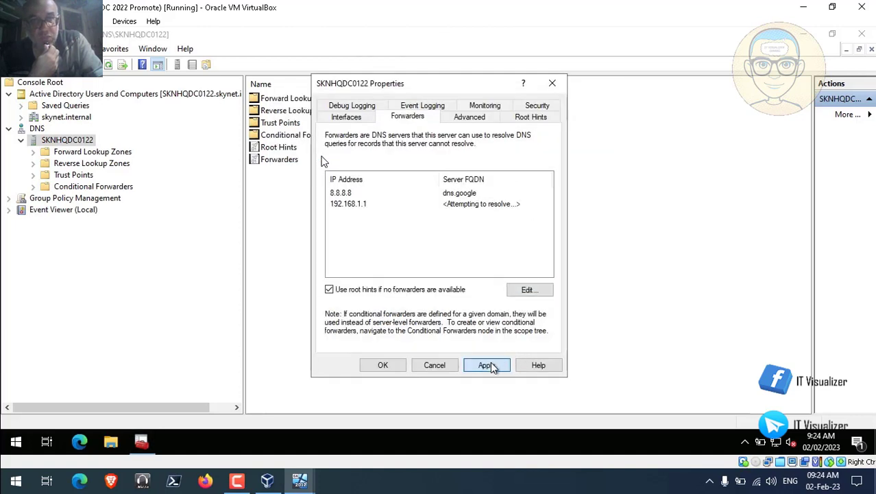
pyautogui.click(385, 366)
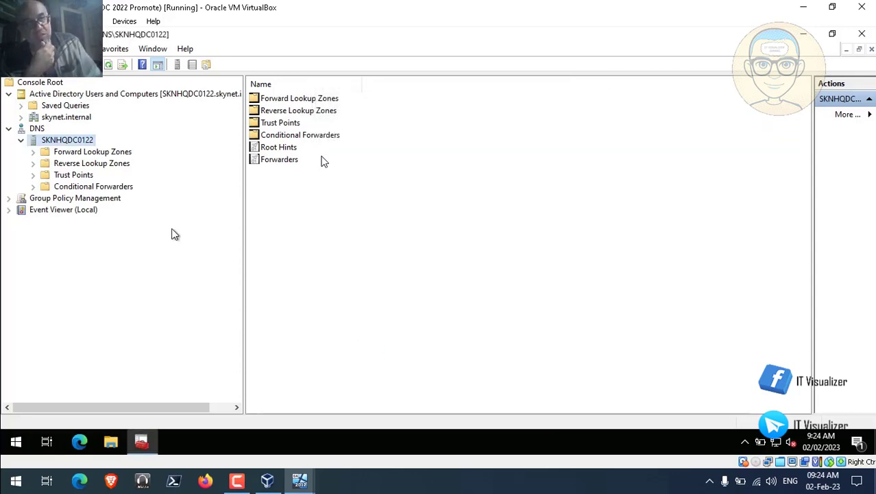
pyautogui.rightClick(73, 142)
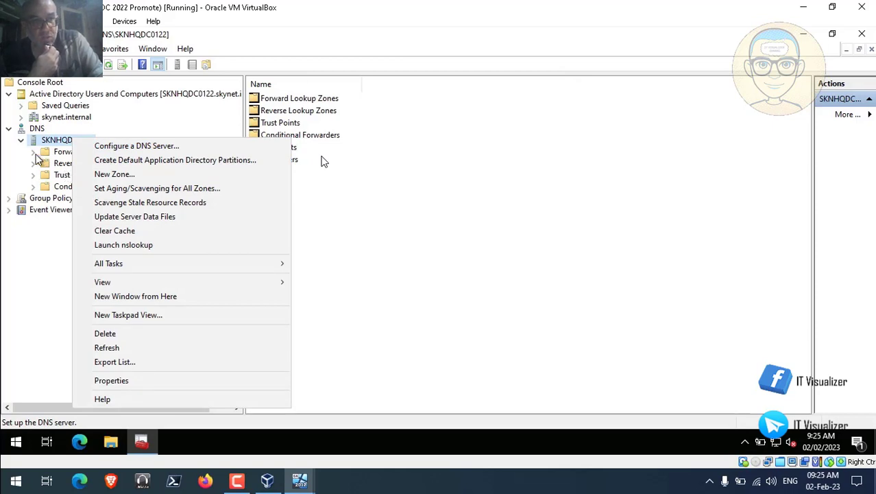
pyautogui.press('Escape')
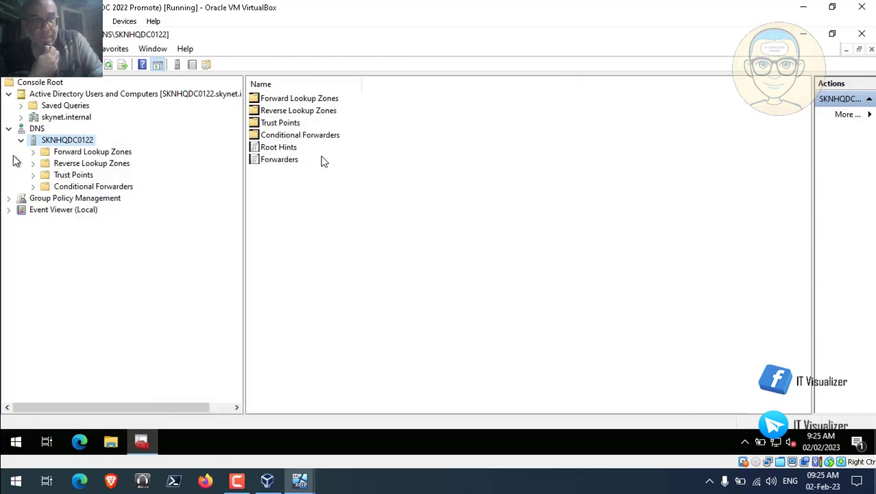
# - Minimize DNS Manager and the current VM window, then bring up the SKNHQDC0212 VM from the taskbar previews
pyautogui.click(804, 35)
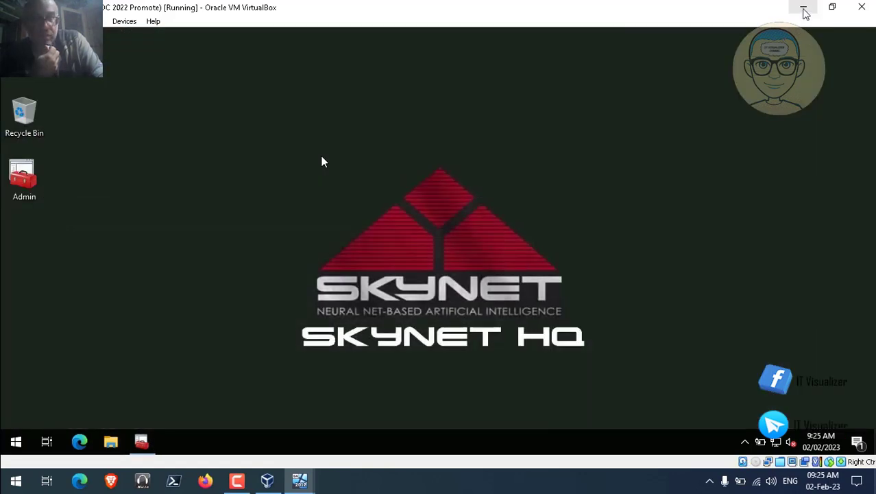
pyautogui.click(804, 7)
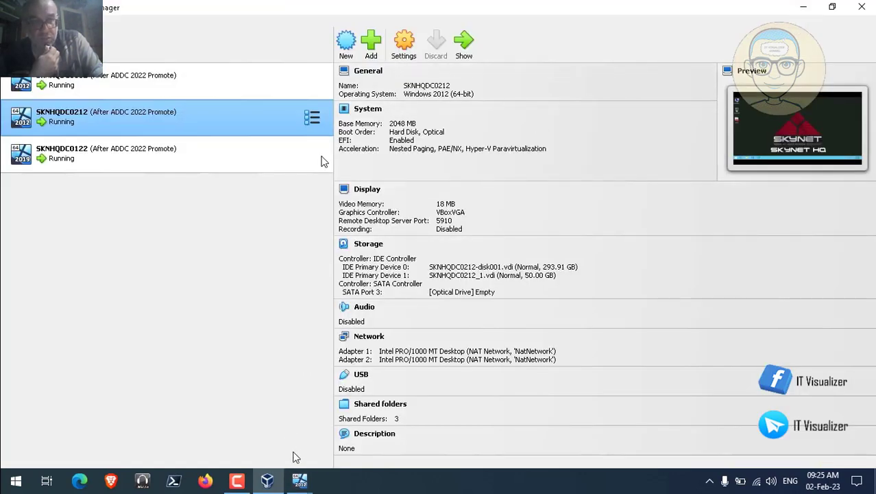
pyautogui.click(299, 480)
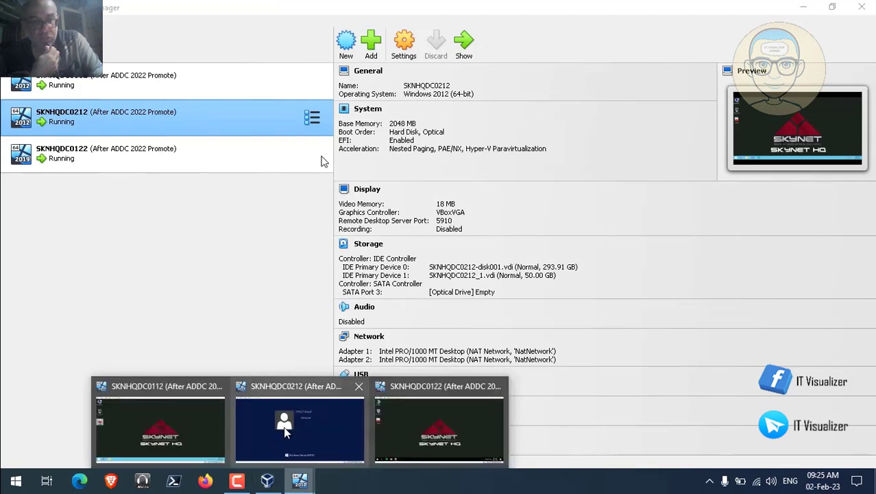
pyautogui.click(300, 429)
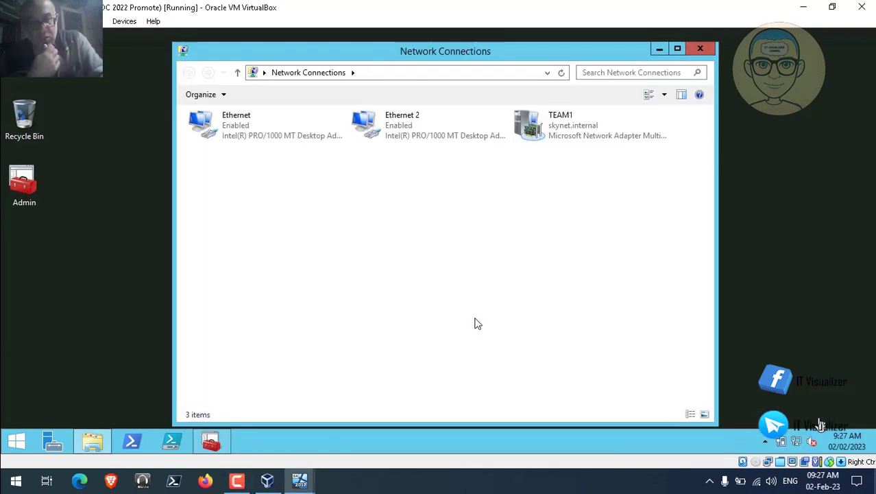
# - Open the TEAM1 network adapter's status and properties
pyautogui.click(559, 138)
pyautogui.doubleClick(559, 138)
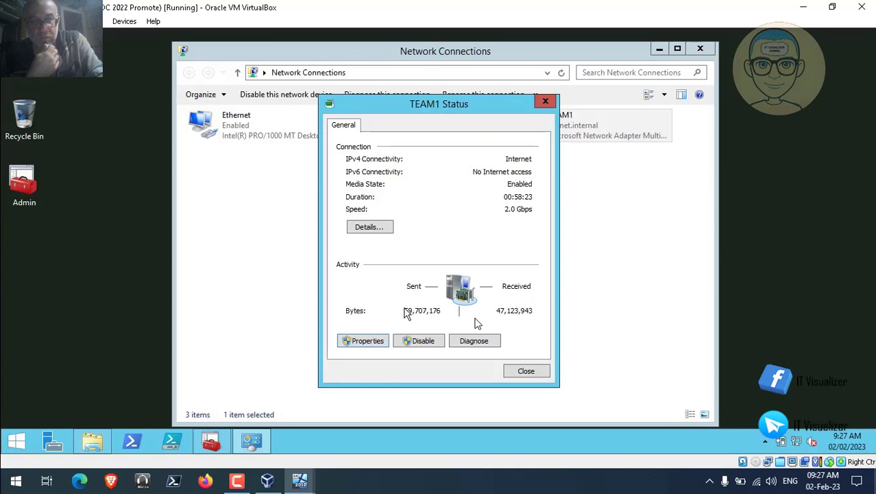
pyautogui.doubleClick(414, 299)
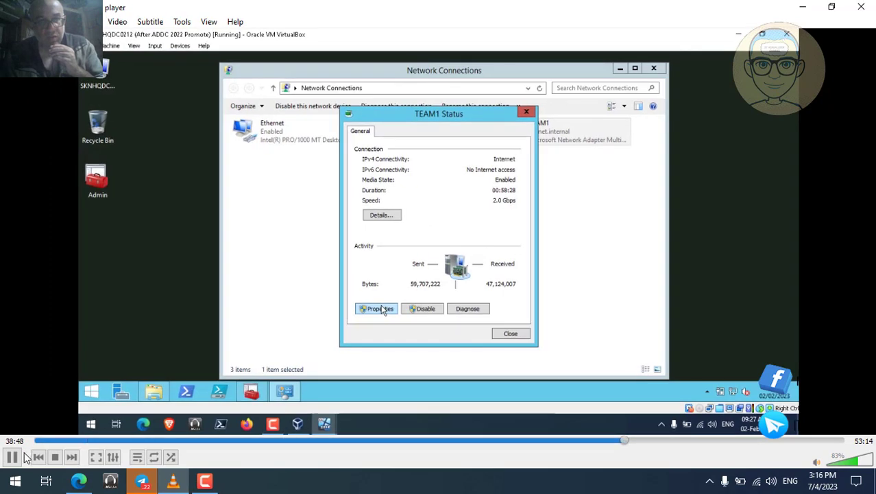
pyautogui.press('space')
pyautogui.click(213, 486)
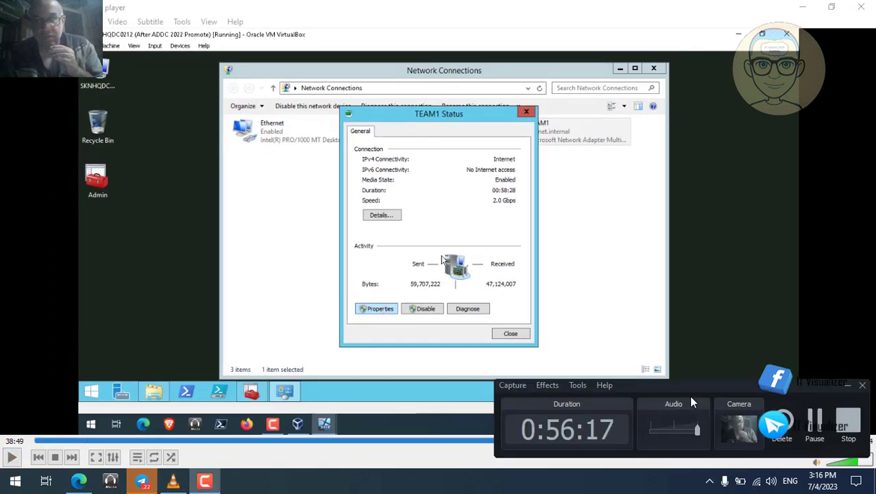
pyautogui.click(812, 422)
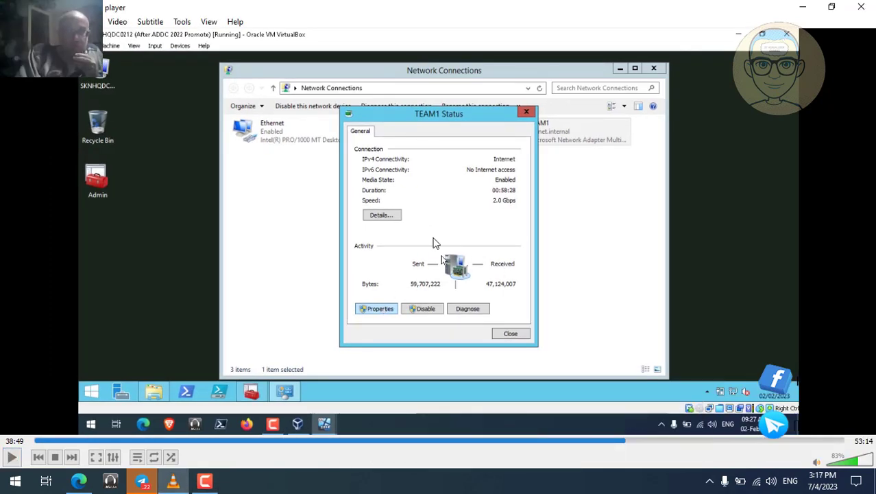
pyautogui.doubleClick(249, 373)
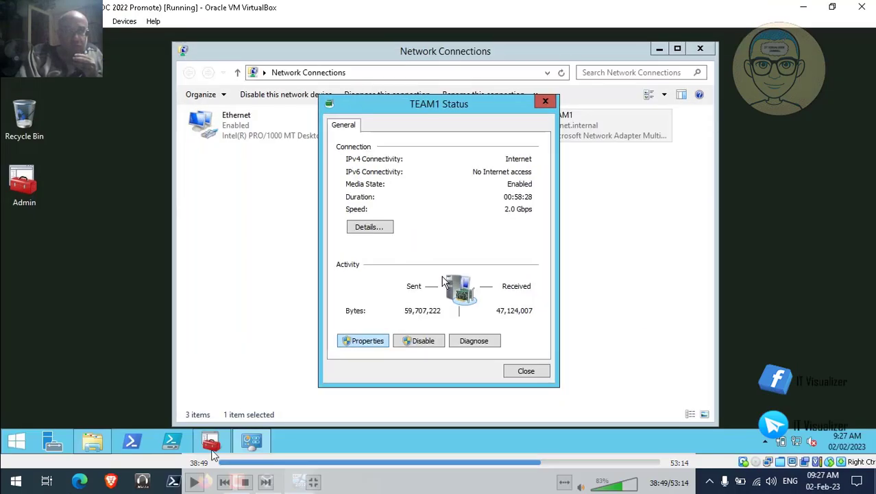
pyautogui.click(194, 482)
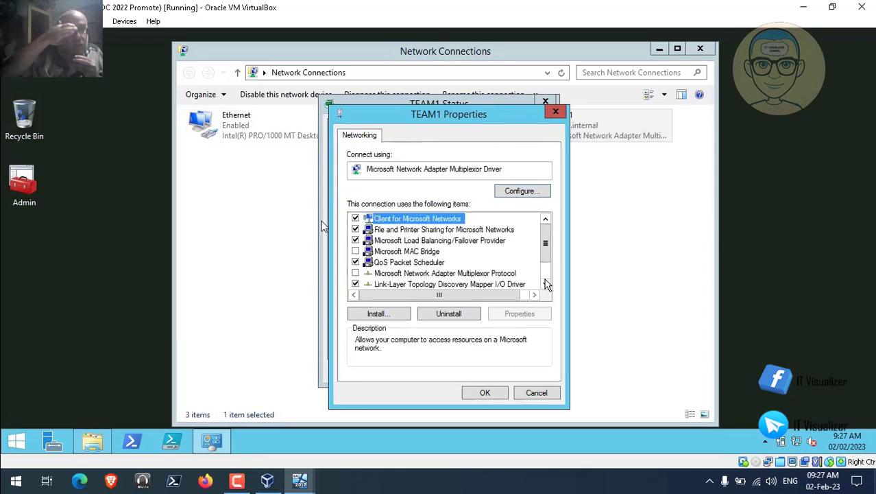
# - Check TEAM1's IPv4 DNS servers (preferred 192.168.1.8, alternate 192.168.1.7), then close its properties
pyautogui.scroll(-2, 546, 287)
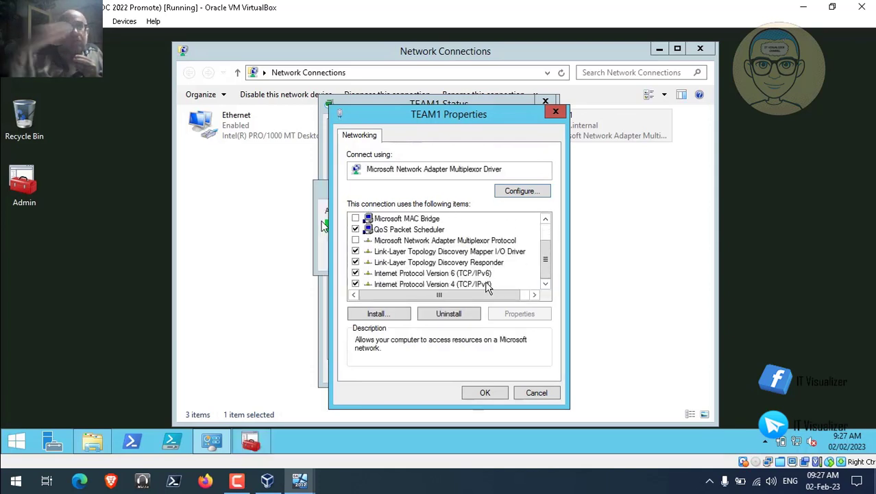
pyautogui.click(488, 284)
pyautogui.click(515, 313)
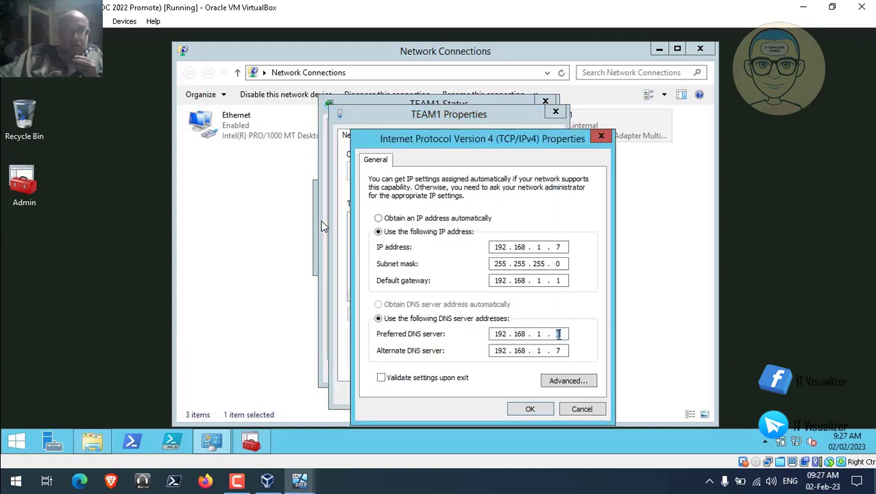
pyautogui.click(531, 409)
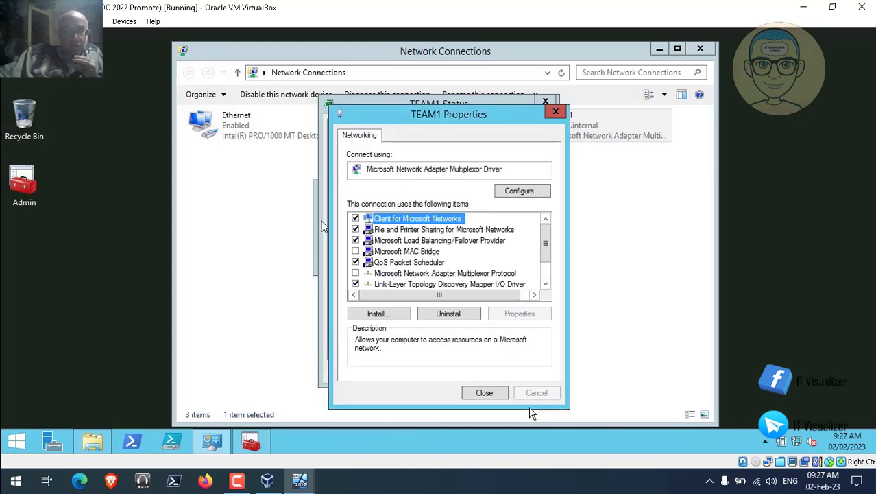
pyautogui.click(486, 392)
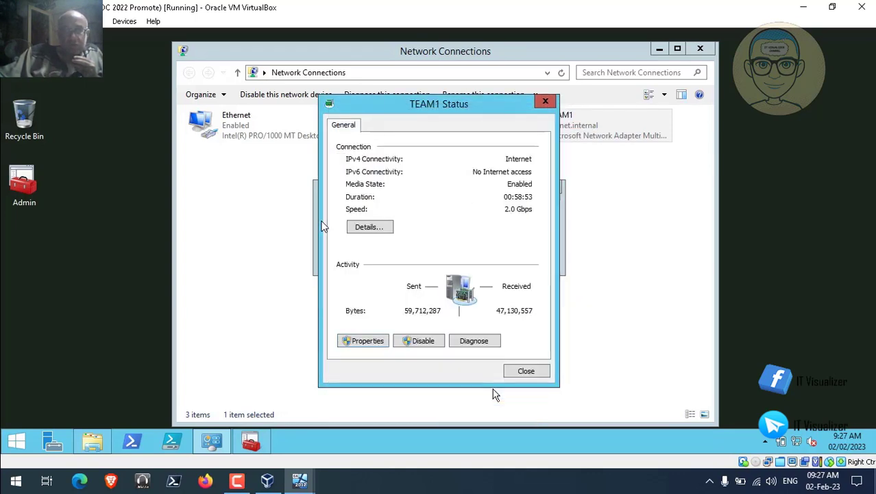
# - Close the TEAM1 windows and open the SKNHQDC0212 DNS server's properties in DNS Manager
pyautogui.click(526, 371)
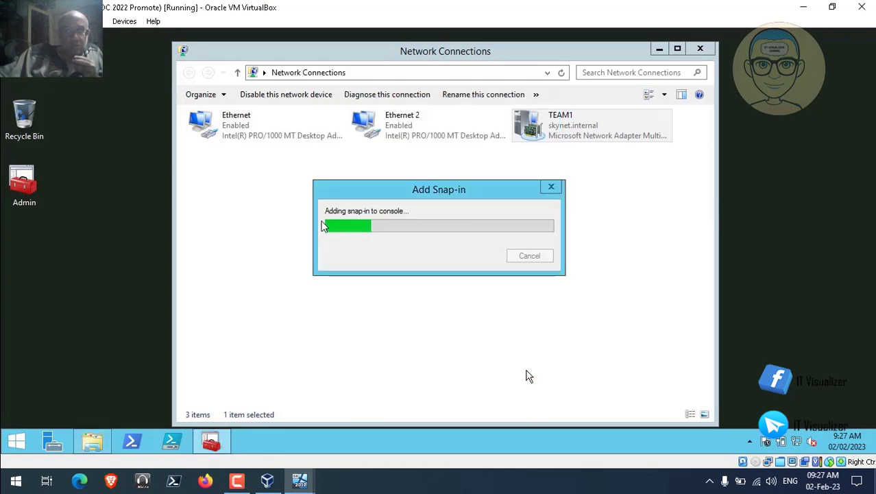
pyautogui.click(701, 48)
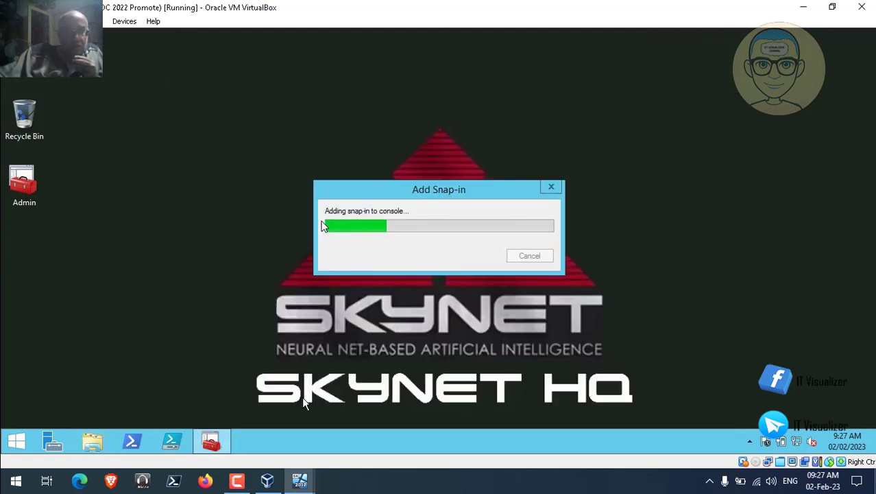
pyautogui.click(237, 482)
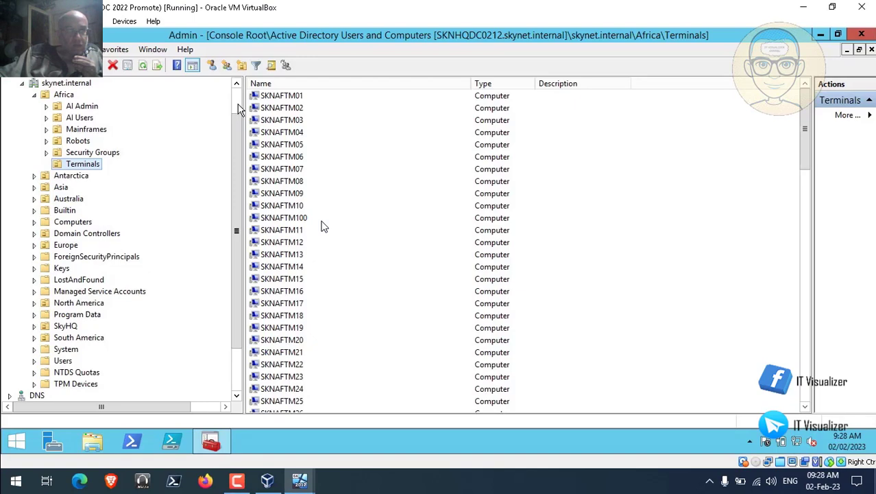
pyautogui.scroll(1, 238, 108)
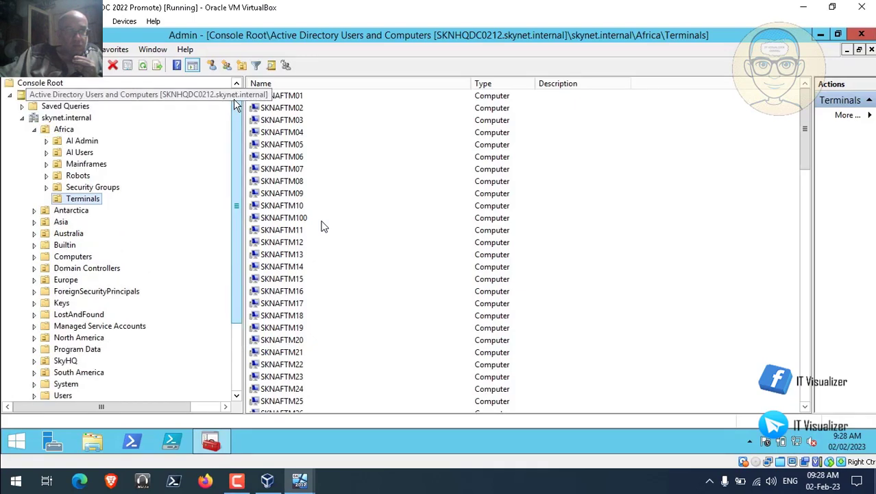
pyautogui.click(23, 118)
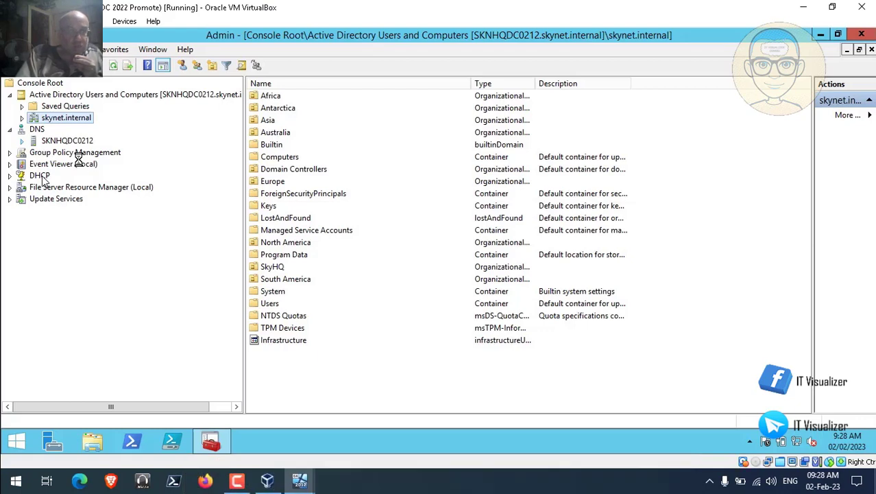
pyautogui.rightClick(78, 141)
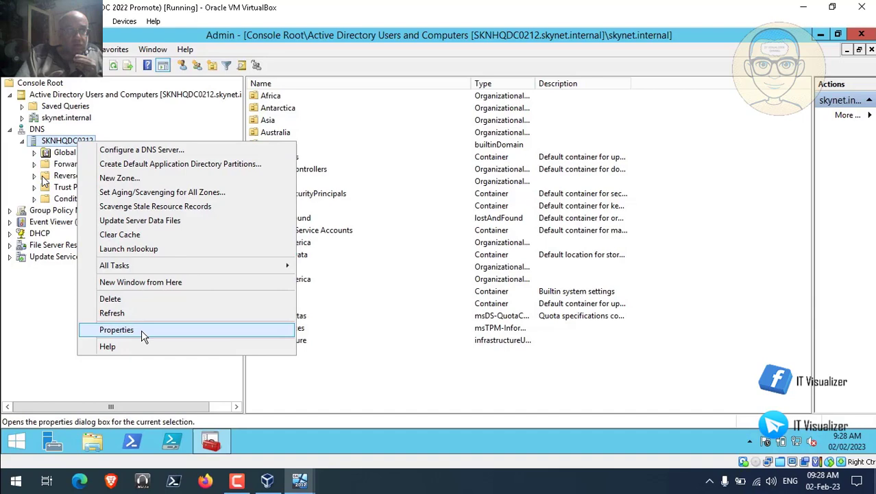
pyautogui.click(143, 334)
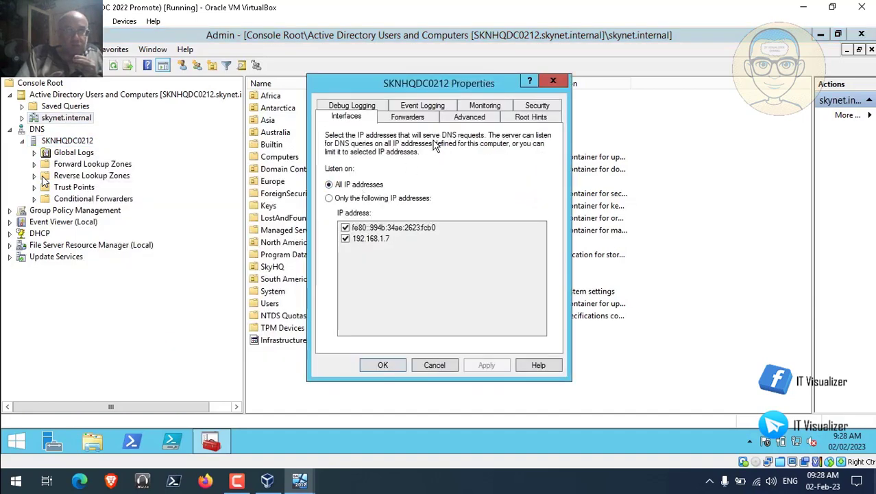
# - Move forwarder 8.8.8.8 above 192.168.1.1 and apply the new order
pyautogui.click(418, 118)
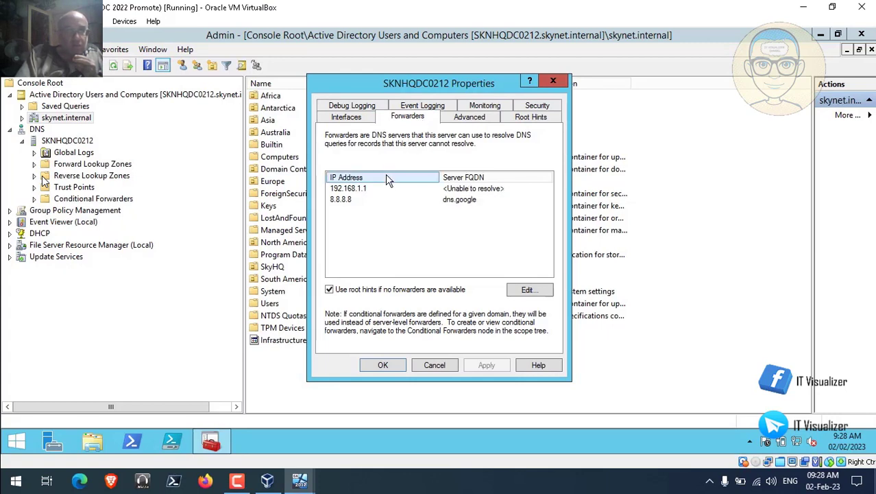
pyautogui.click(528, 290)
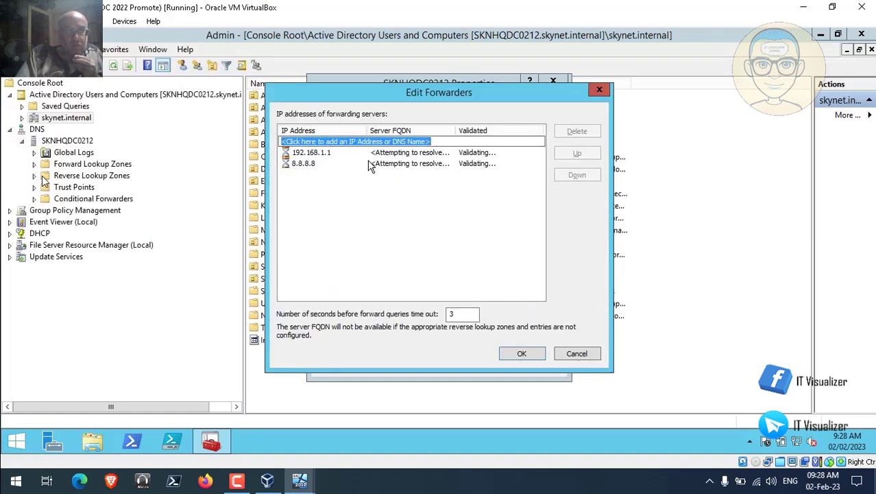
pyautogui.click(312, 165)
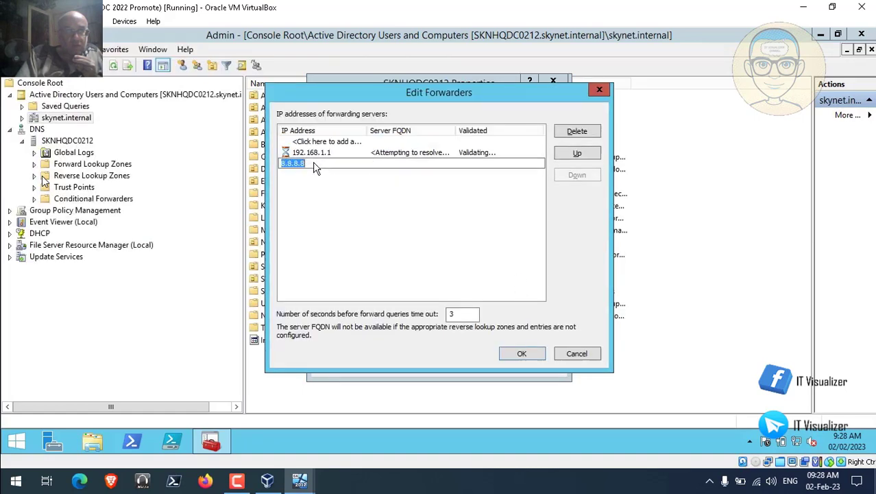
pyautogui.click(576, 152)
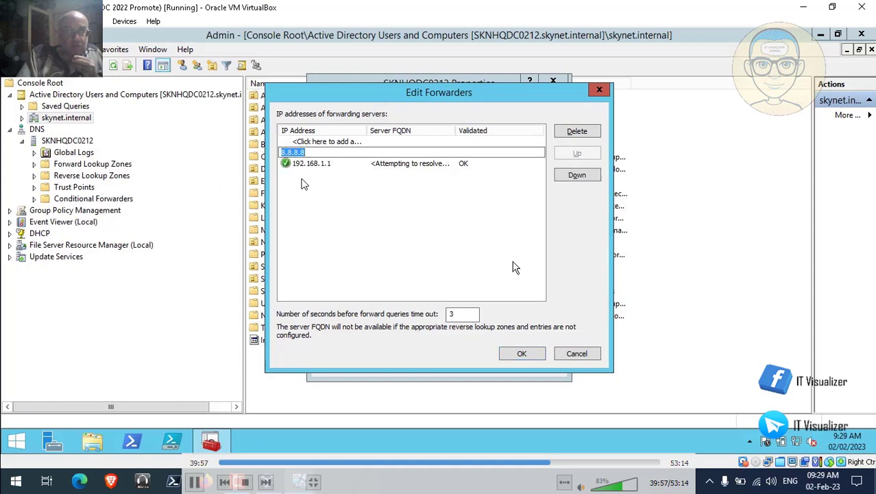
pyautogui.click(522, 353)
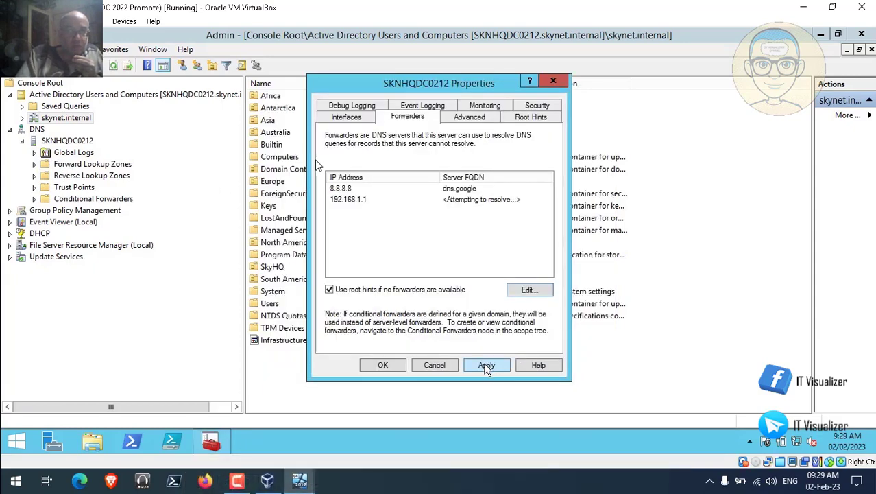
pyautogui.click(487, 366)
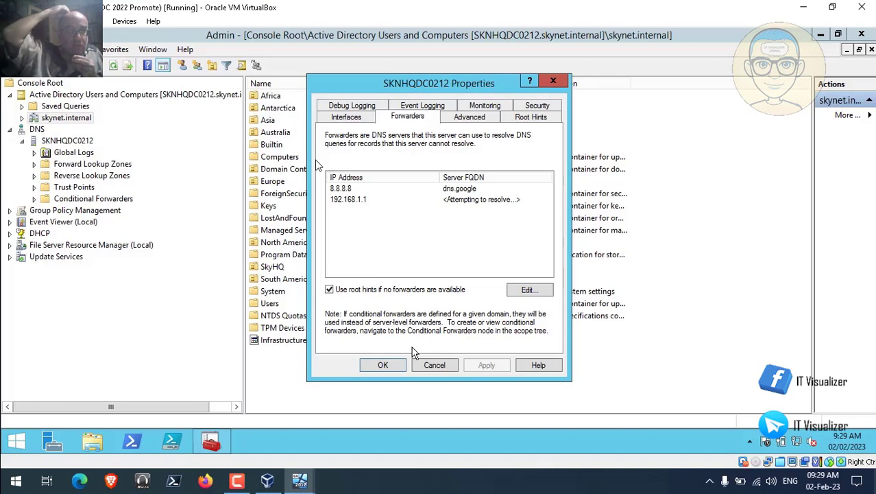
pyautogui.click(388, 366)
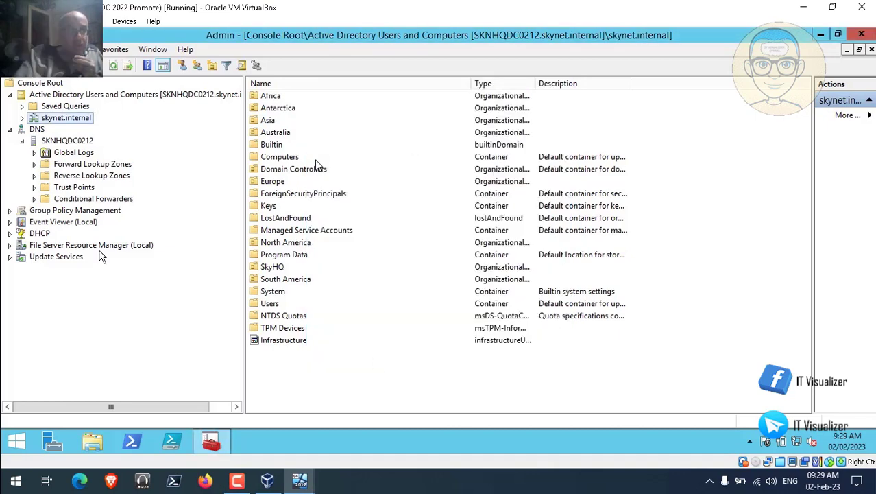
# - Expand the DHCP server's IPv4 Skynet Range scope to show its Scope Options
pyautogui.click(10, 234)
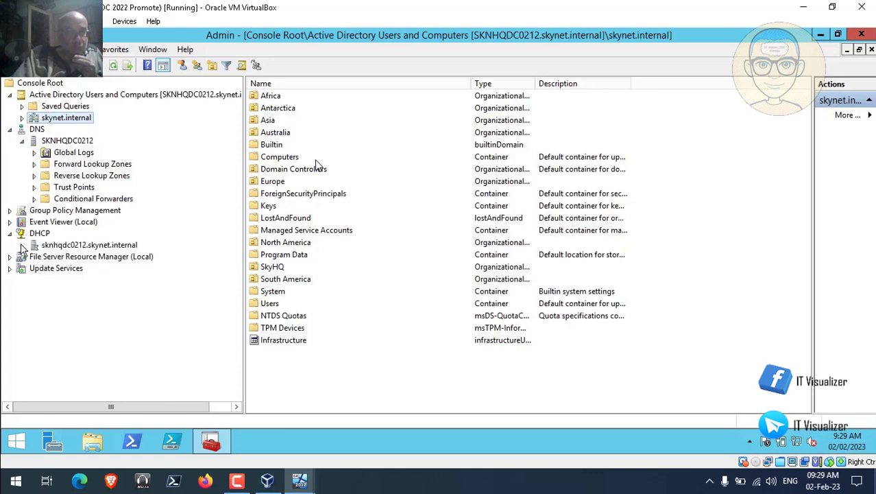
pyautogui.click(22, 246)
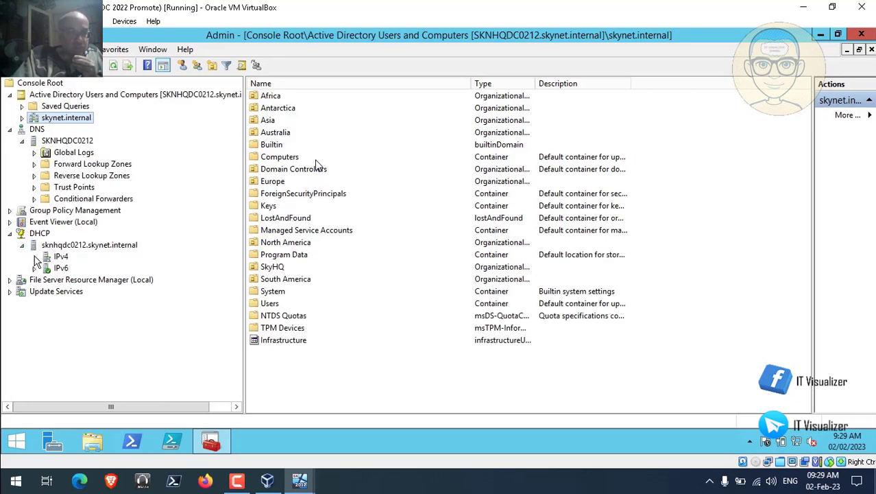
pyautogui.click(34, 257)
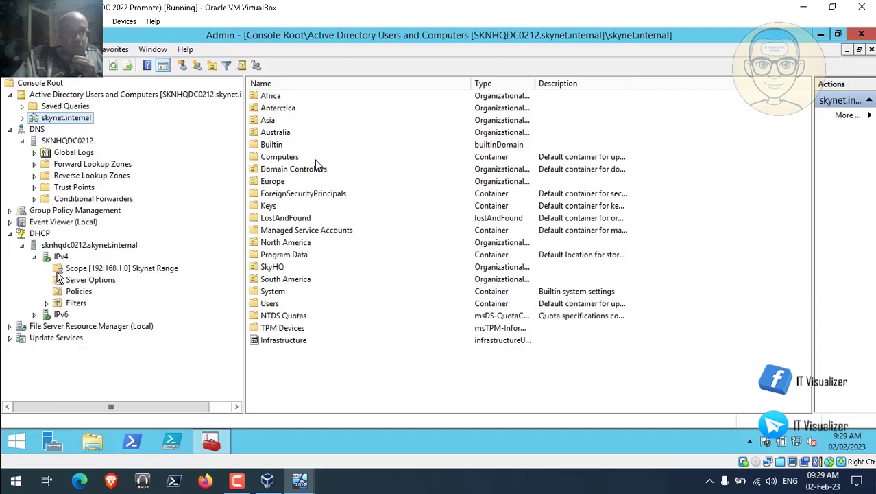
pyautogui.click(47, 269)
pyautogui.click(115, 317)
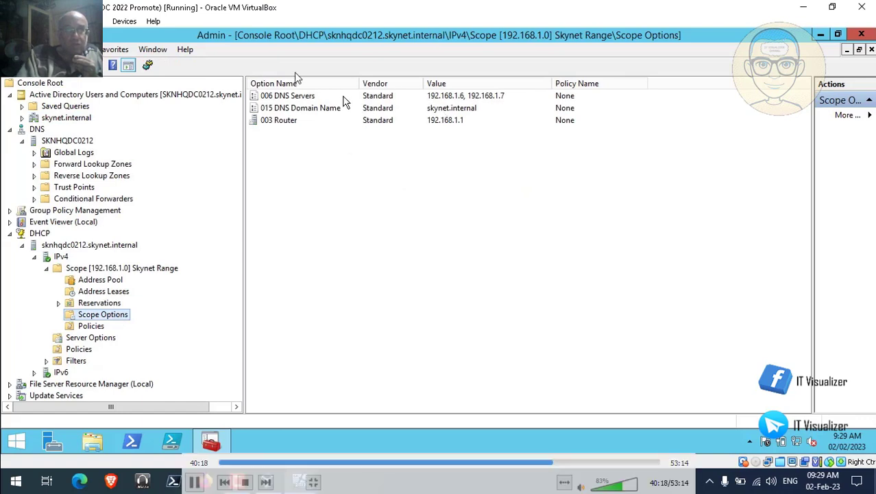
# - Replace 192.168.1.6 in option 006 with 192.168.1.8, order it before 192.168.1.7, then switch to SKNHQDC0122
pyautogui.doubleClick(310, 98)
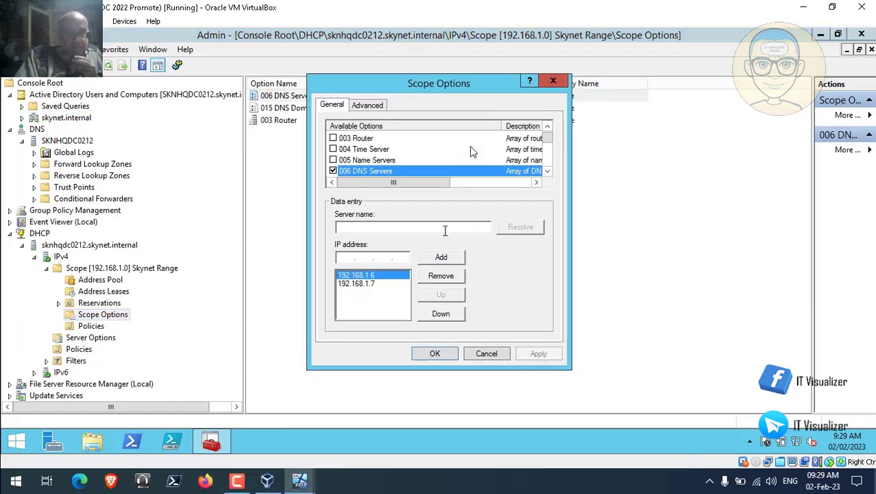
pyautogui.click(442, 278)
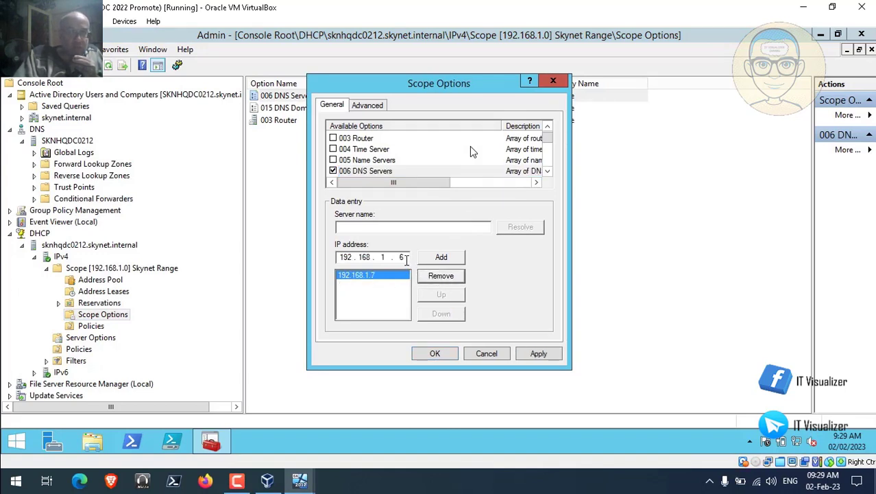
pyautogui.doubleClick(403, 257)
pyautogui.write('8')
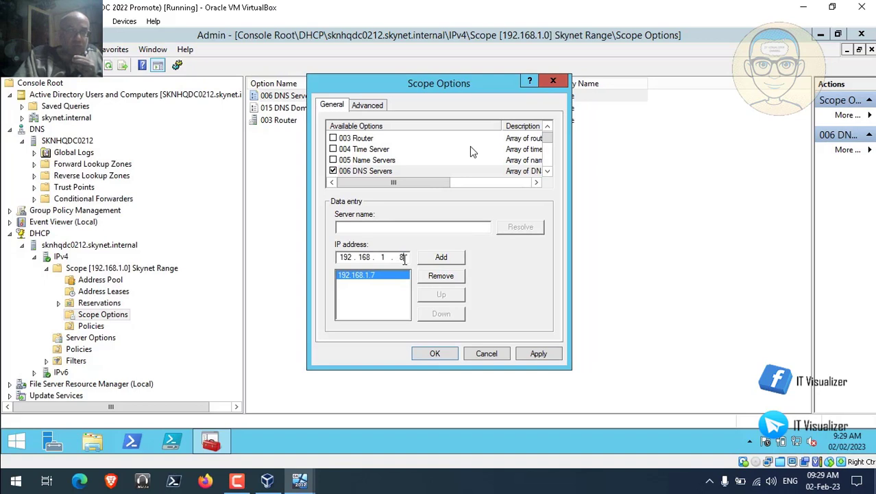
pyautogui.click(442, 257)
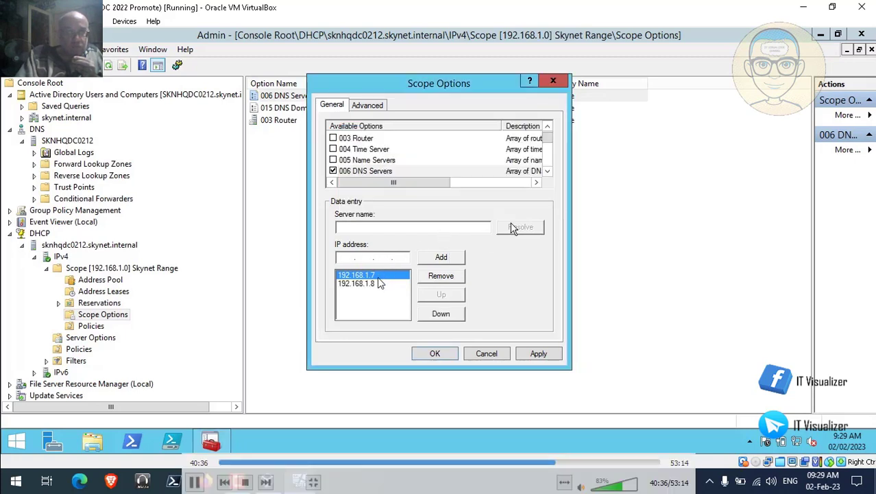
pyautogui.click(369, 284)
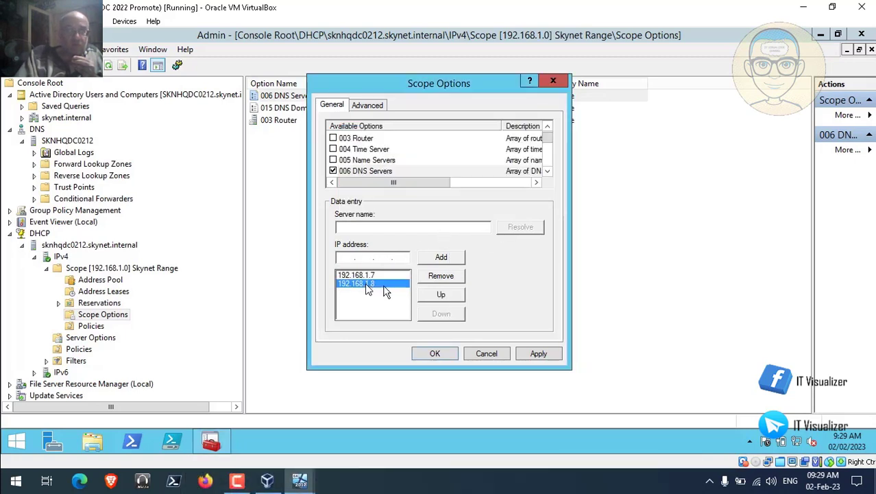
pyautogui.click(444, 297)
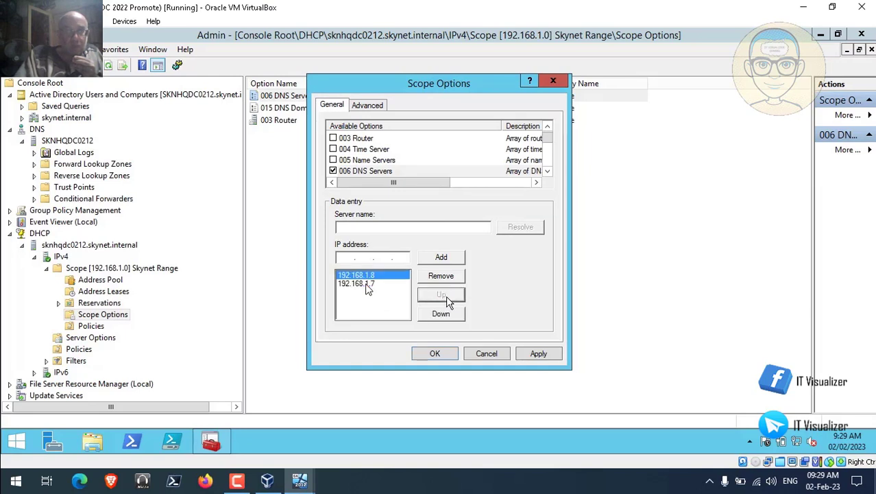
pyautogui.click(544, 355)
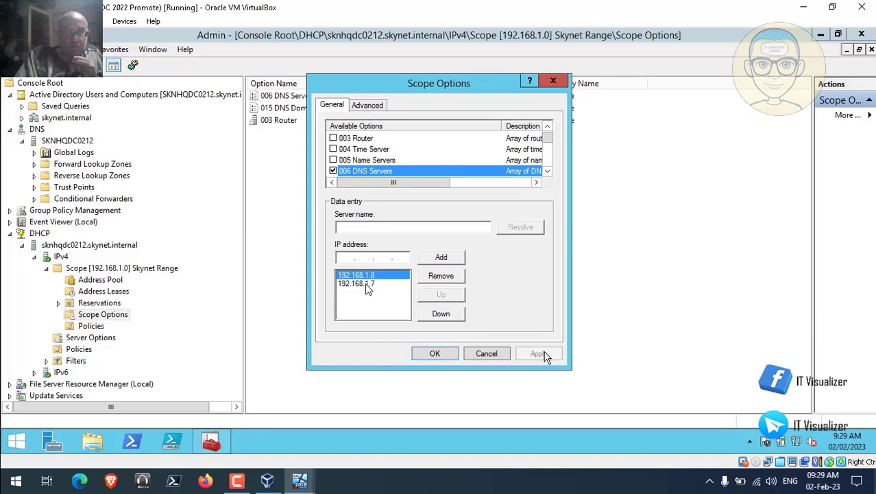
pyautogui.click(436, 354)
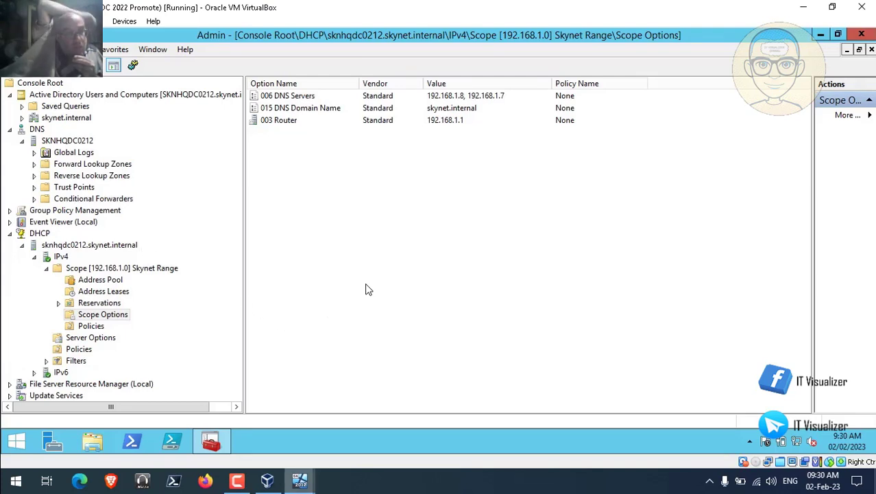
pyautogui.click(297, 484)
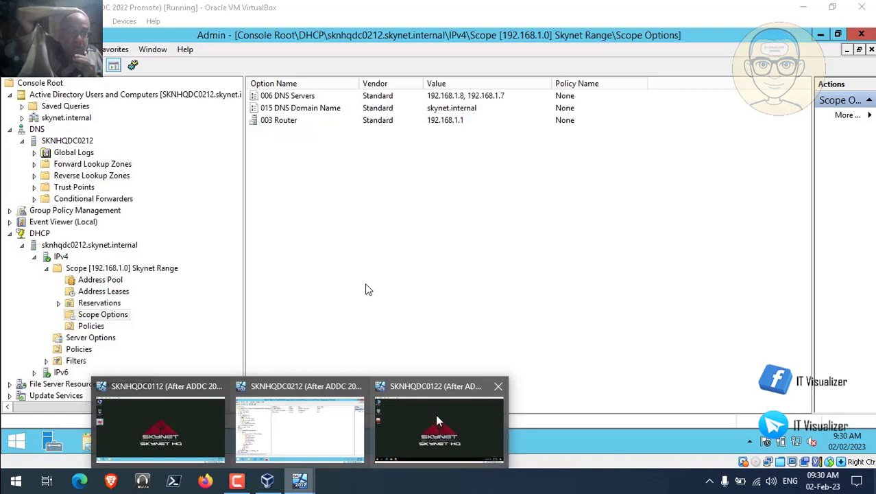
pyautogui.click(436, 416)
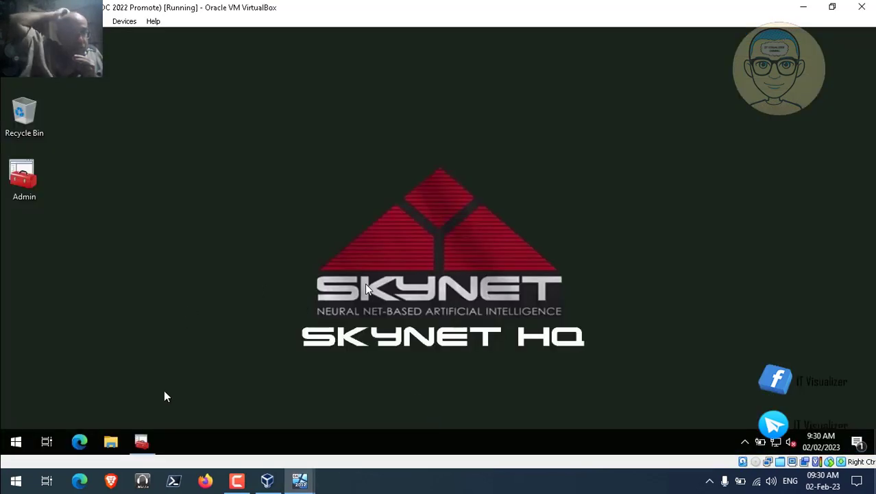
# - Check that SKNHQDC0122's DNS forwarders are 8.8.8.8 and 192.168.1.1
pyautogui.click(144, 439)
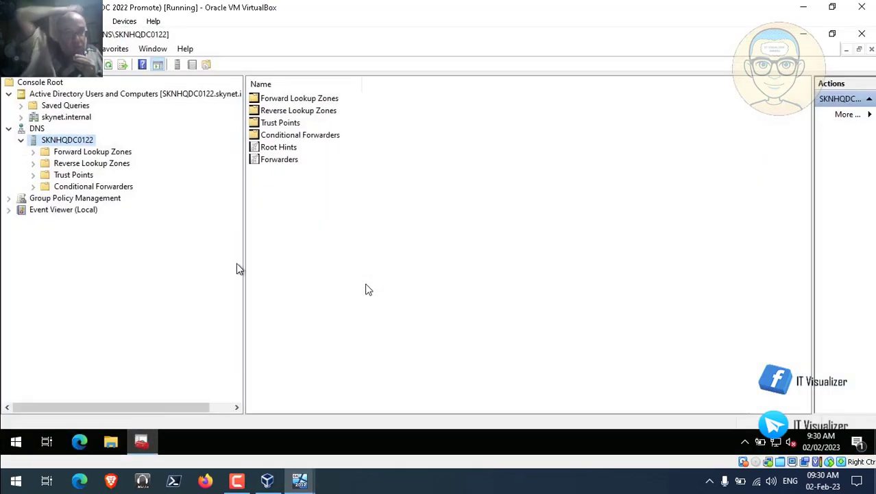
pyautogui.rightClick(74, 143)
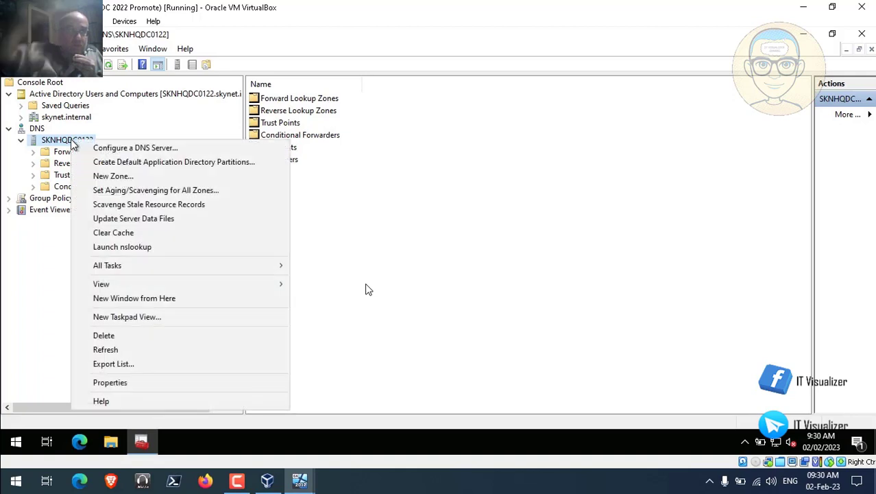
pyautogui.click(136, 388)
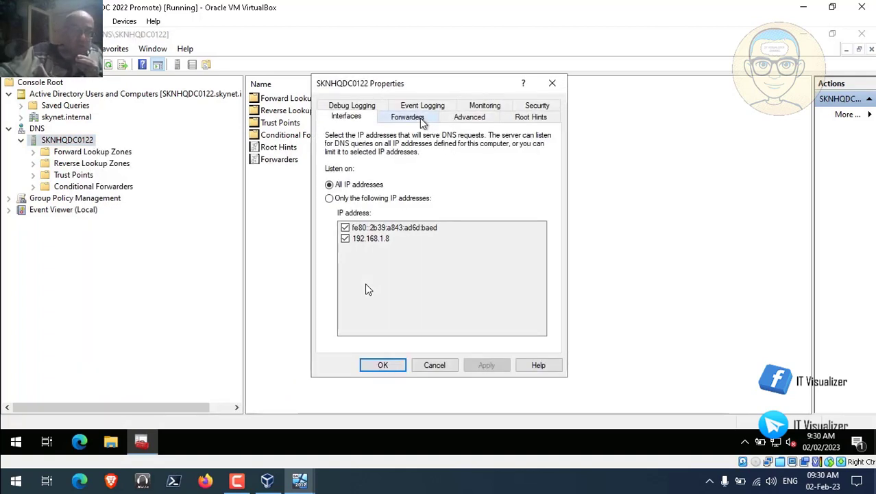
pyautogui.click(421, 118)
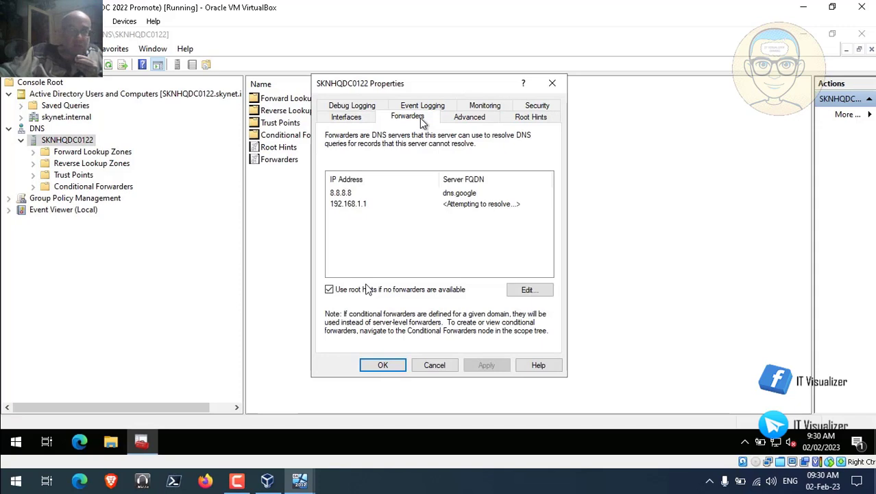
pyautogui.click(386, 366)
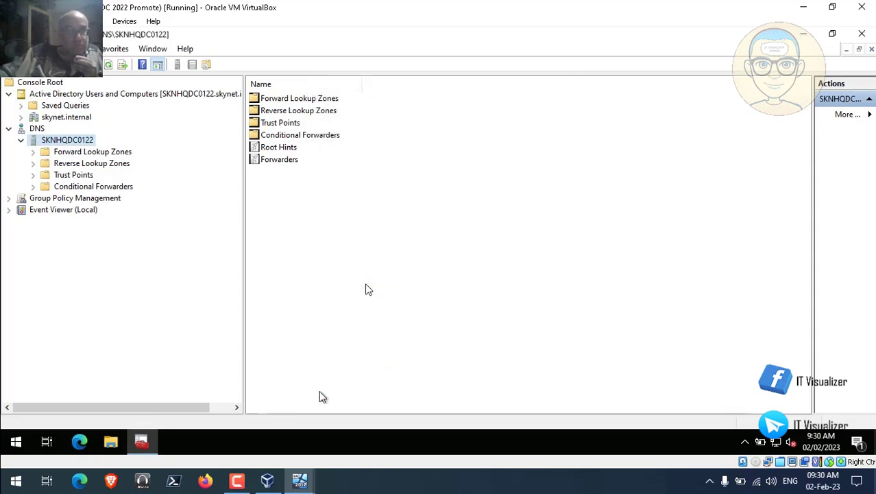
# - Minimize the SKNHQDC0212 DHCP console and VM, then bring the SKNHQDC0112 VM forward
pyautogui.moveTo(300, 486)
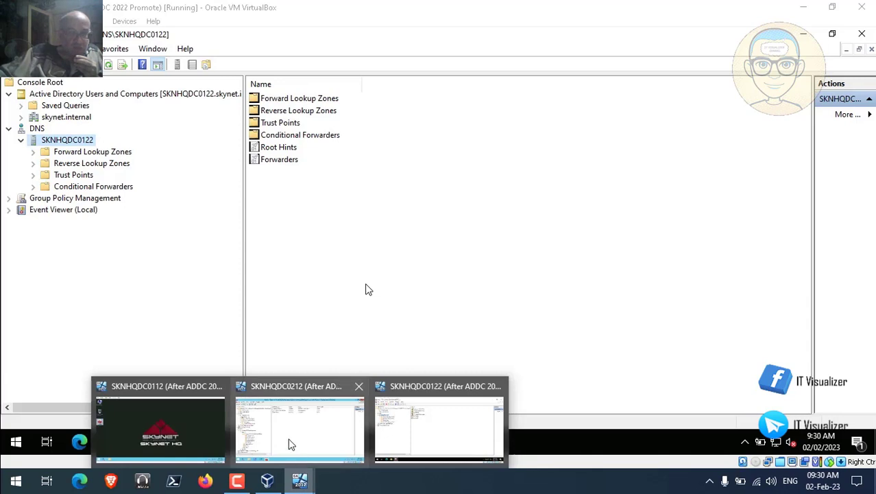
pyautogui.click(291, 445)
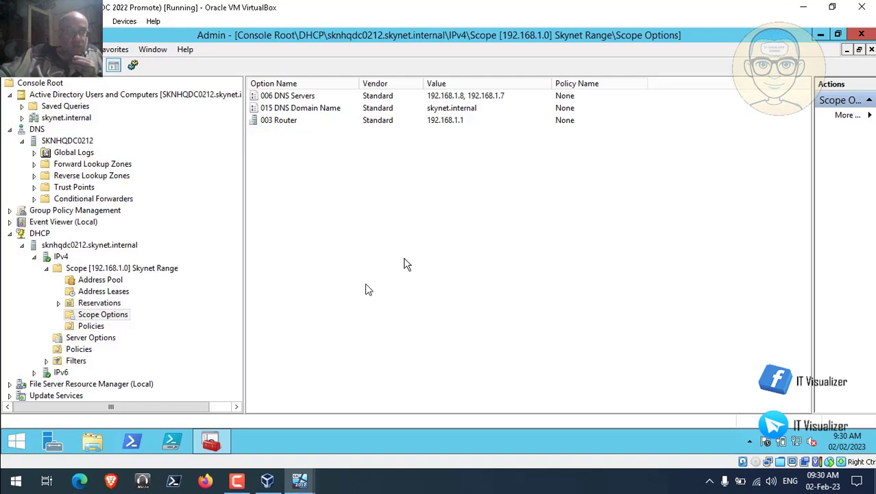
pyautogui.click(821, 33)
pyautogui.click(806, 9)
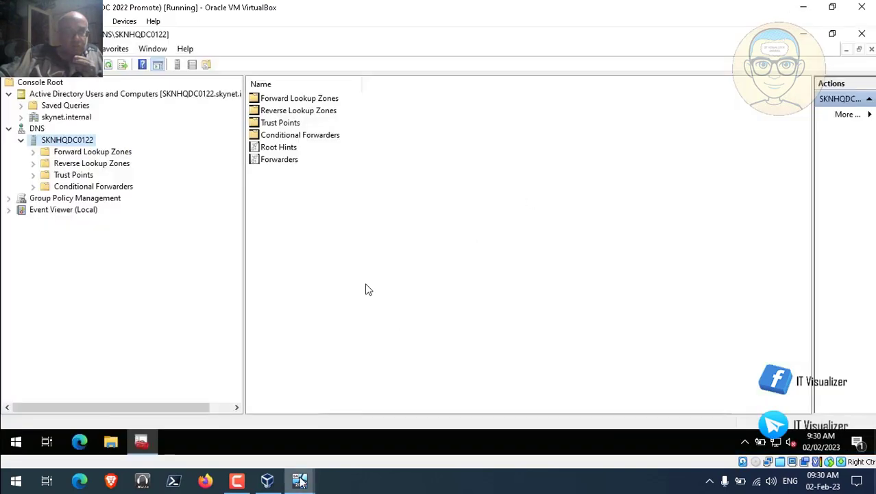
pyautogui.moveTo(307, 467)
pyautogui.click(138, 420)
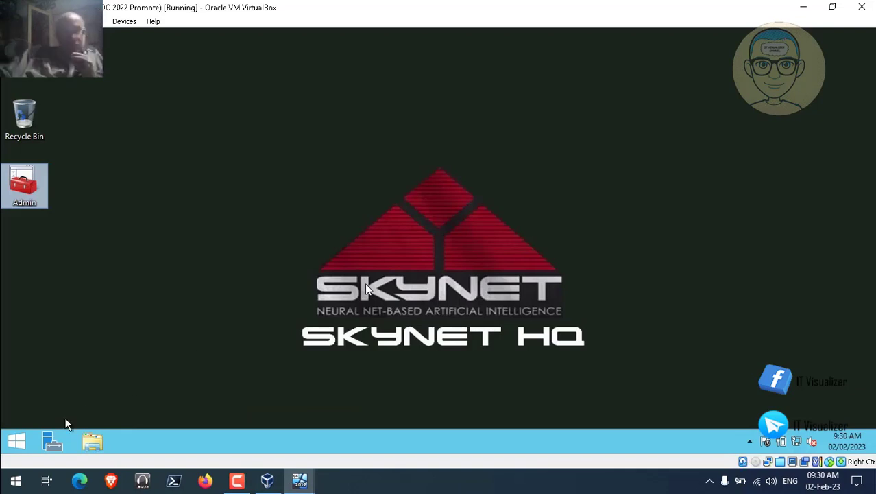
# - Launch Server Manager on the 2012 server and let its Dashboard load
pyautogui.click(53, 441)
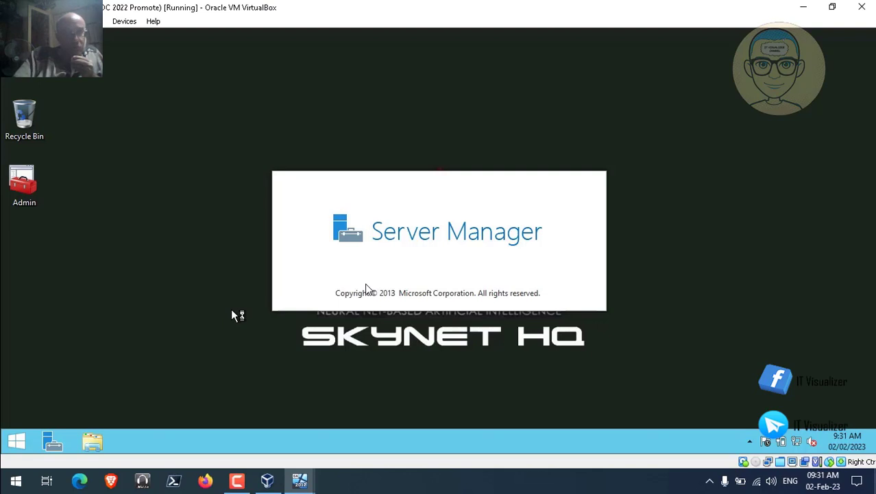
pyautogui.click(240, 483)
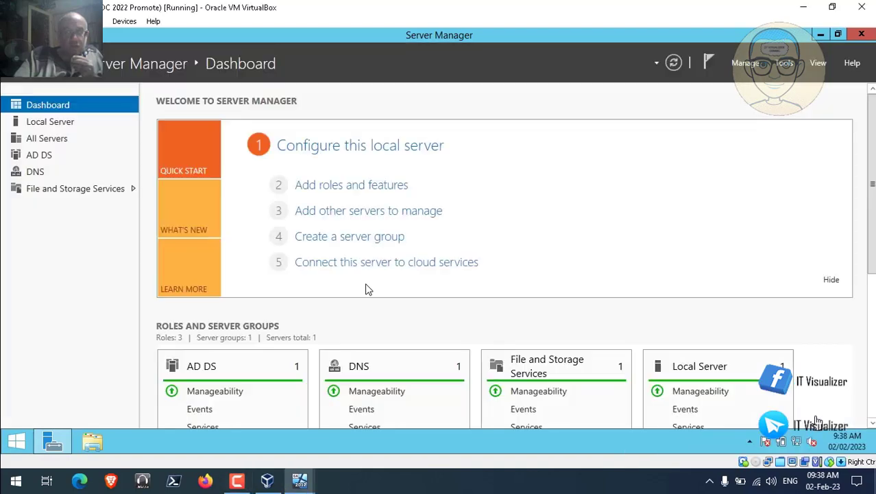
# - Open the Remove Roles and Features Wizard and deselect Active Directory Domain Services on Server Roles
pyautogui.click(746, 67)
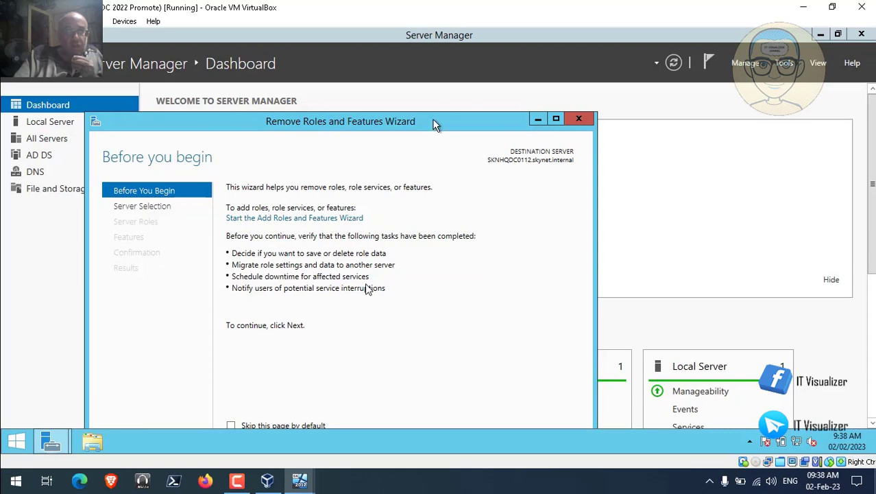
pyautogui.doubleClick(429, 122)
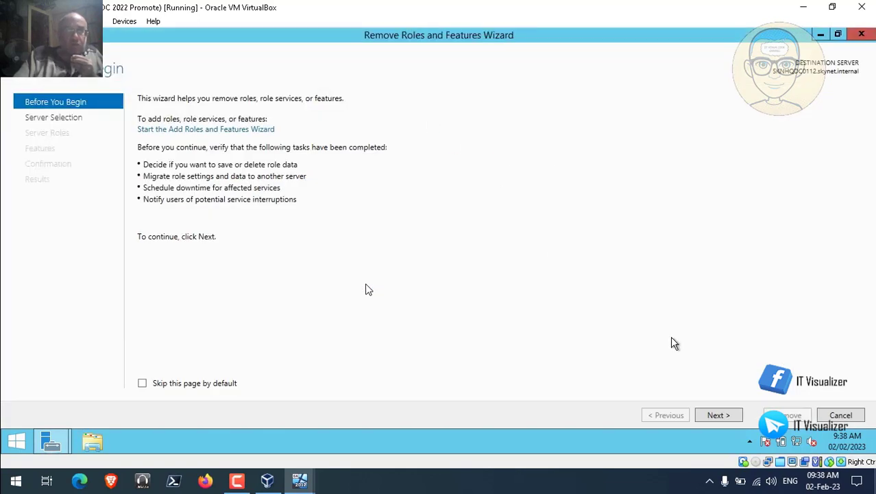
pyautogui.click(718, 415)
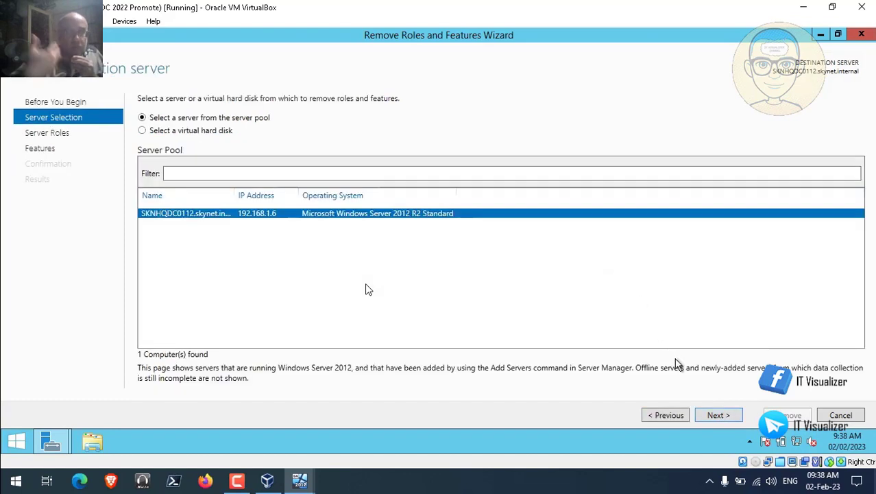
pyautogui.click(716, 416)
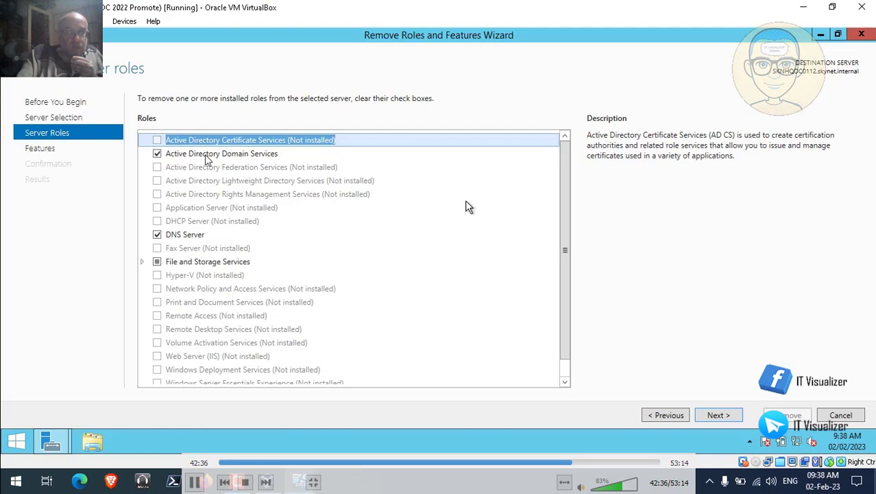
pyautogui.click(159, 155)
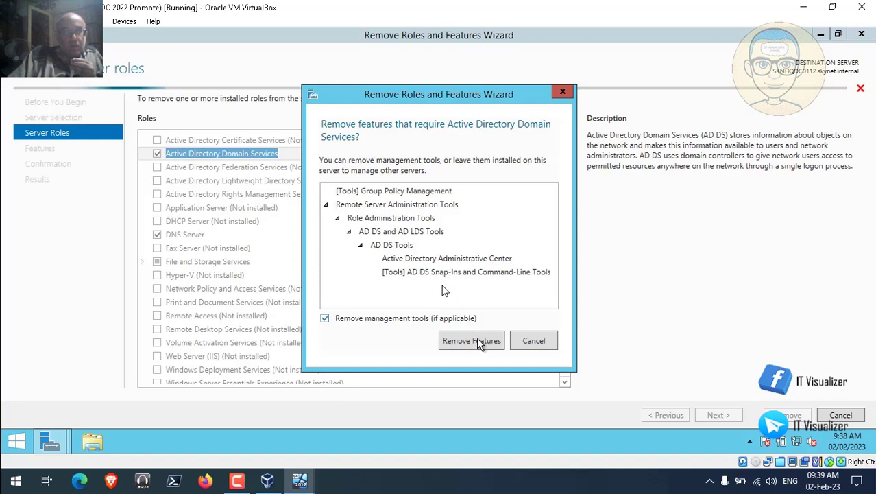
# - Confirm removing AD DS with its management tools and reach the validation error requiring demotion
pyautogui.click(236, 482)
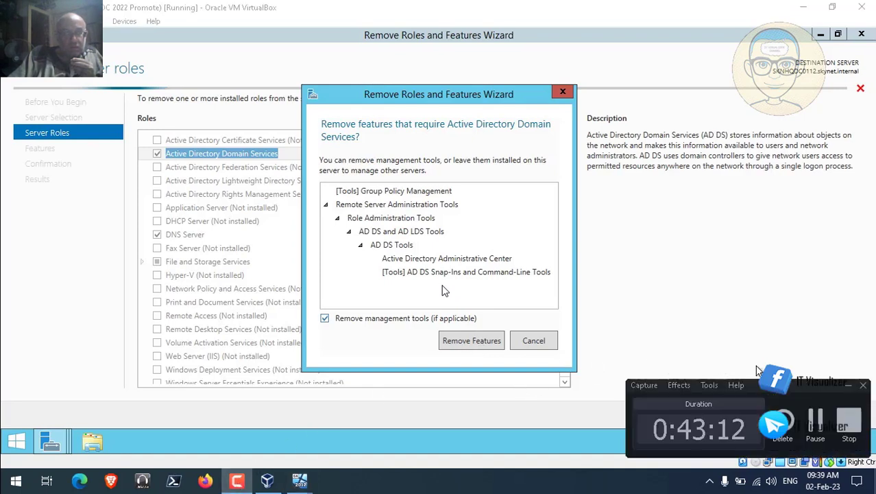
pyautogui.click(482, 337)
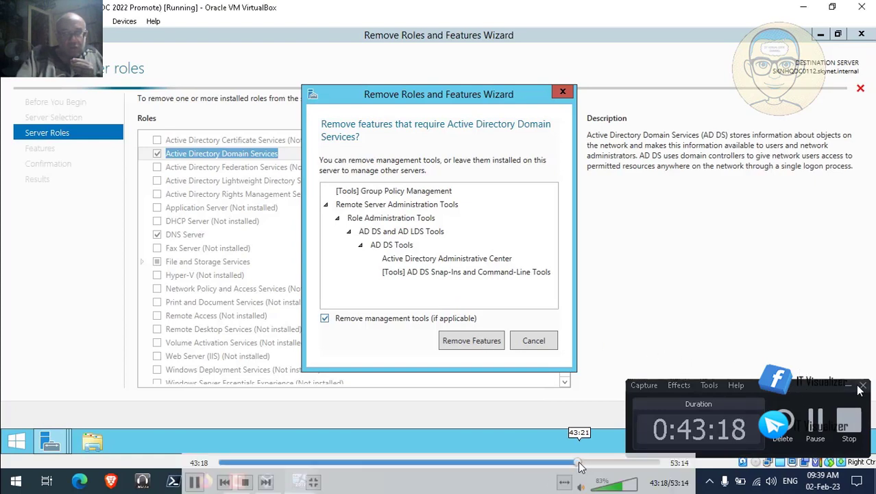
pyautogui.click(584, 463)
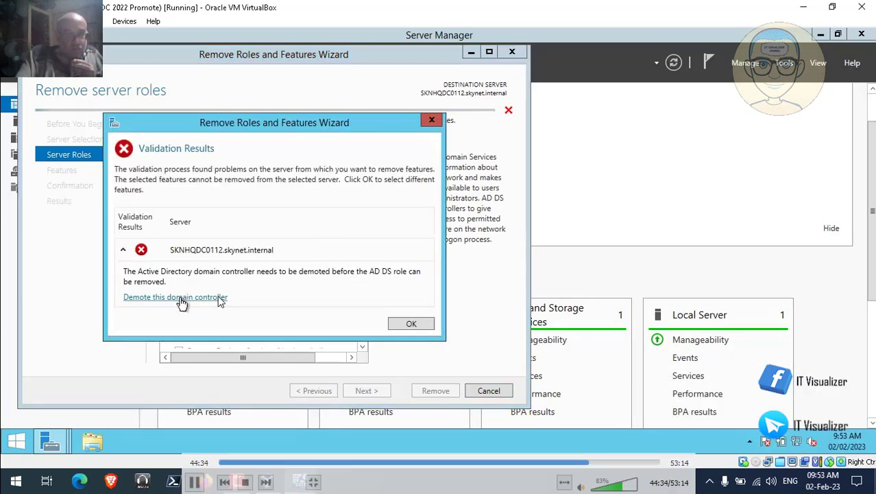
# - Start demoting the domain controller, accept current credentials, and reach the DNS Server and Global Catalog warning
pyautogui.click(180, 299)
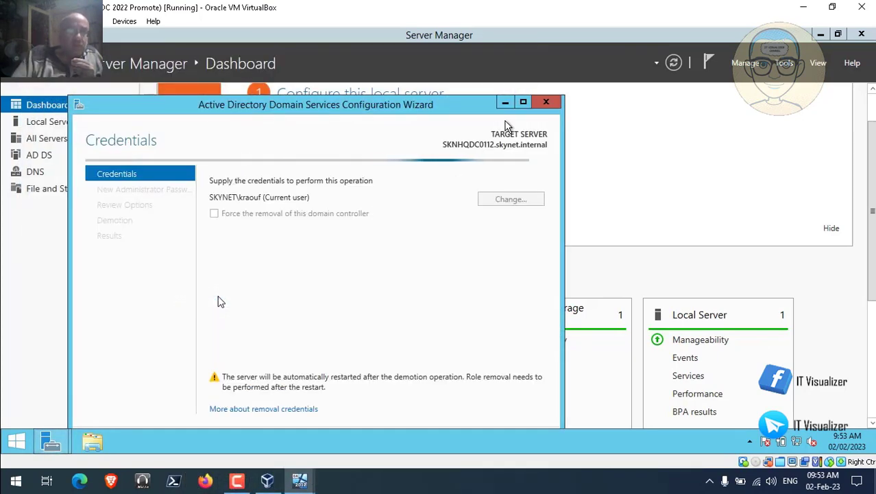
pyautogui.click(522, 104)
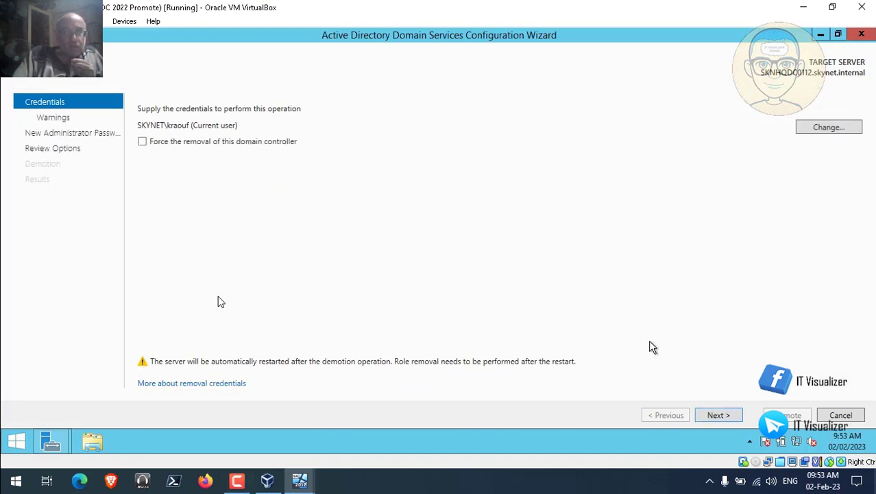
pyautogui.click(723, 417)
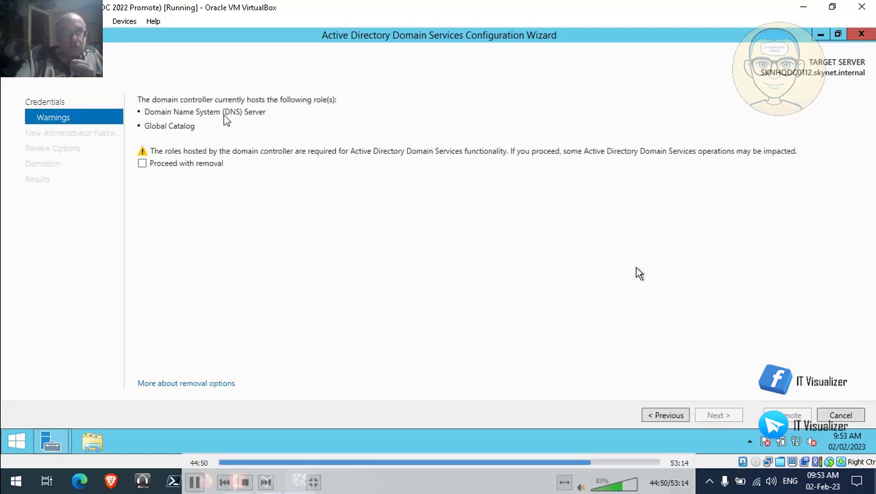
pyautogui.click(142, 164)
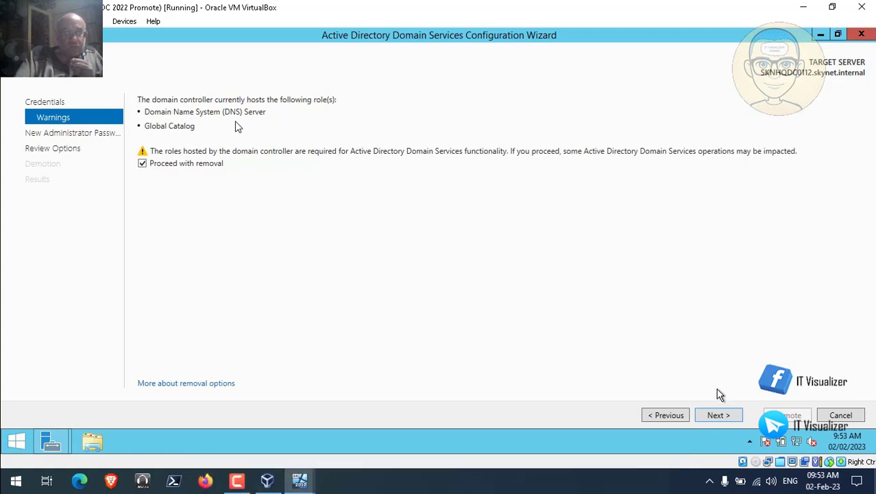
pyautogui.click(718, 415)
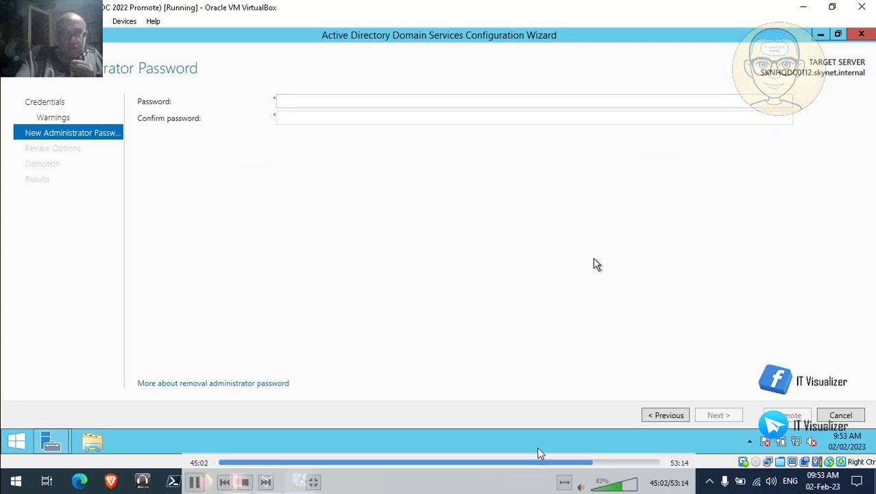
pyautogui.click(586, 462)
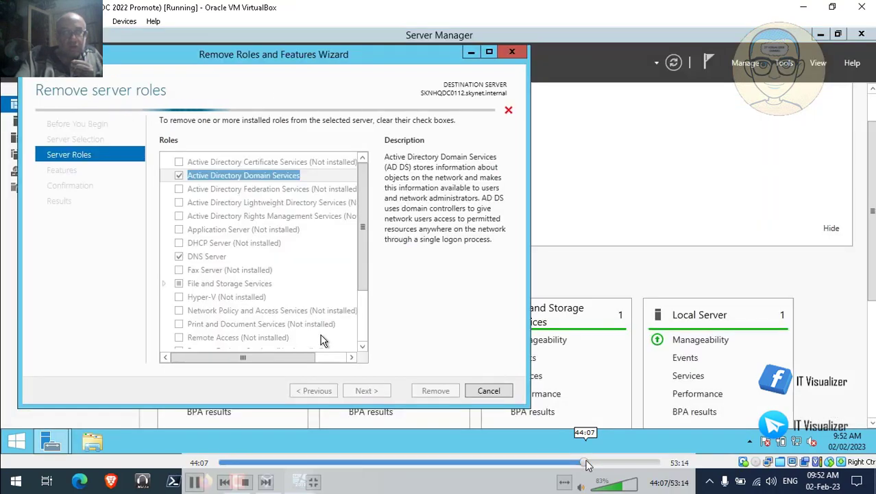
pyautogui.click(590, 462)
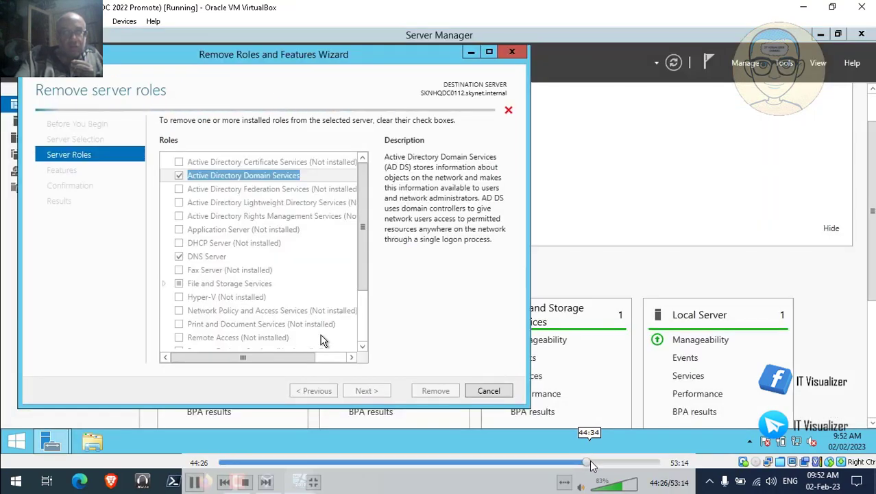
pyautogui.click(593, 464)
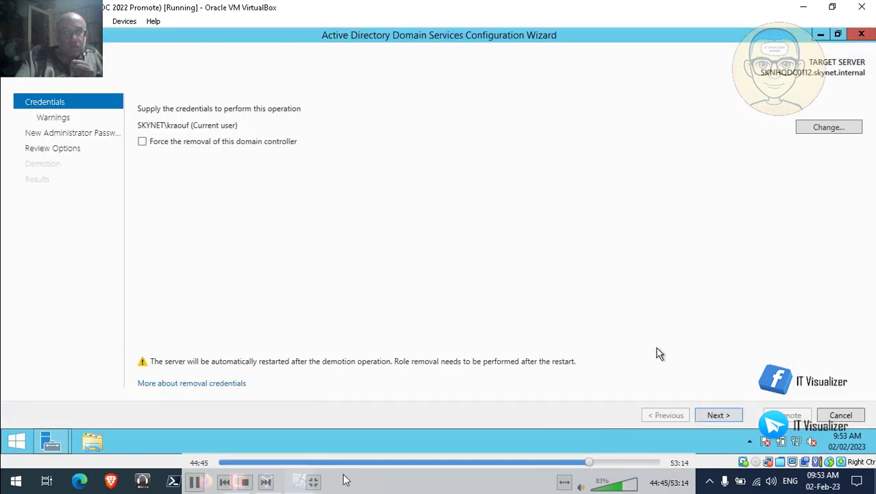
pyautogui.click(196, 480)
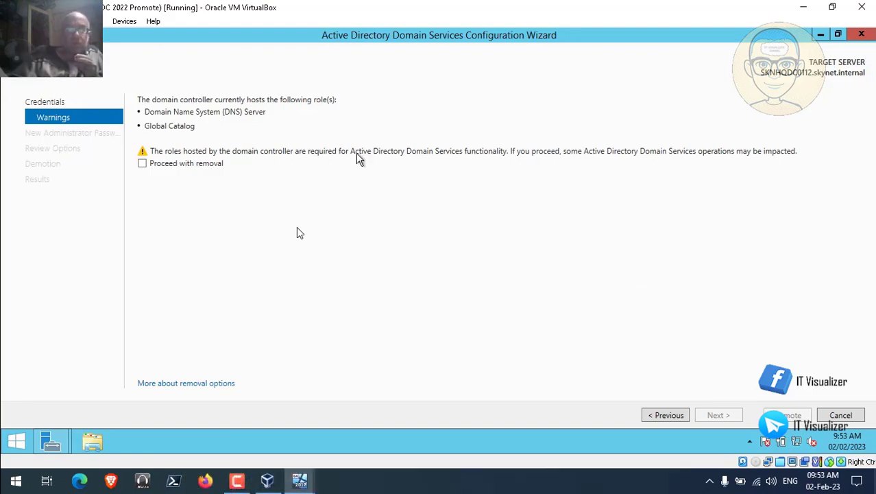
# - Approve removal of the hosted roles and enter and confirm a new local Administrator password
pyautogui.click(142, 165)
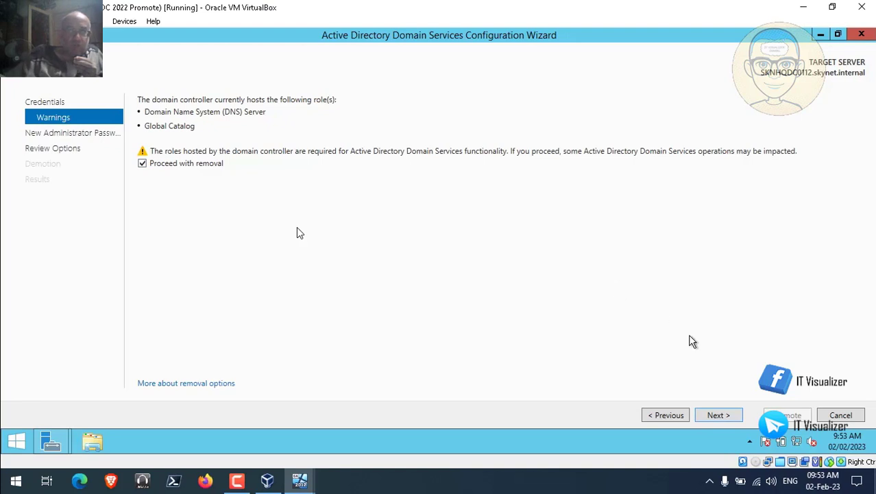
pyautogui.click(720, 416)
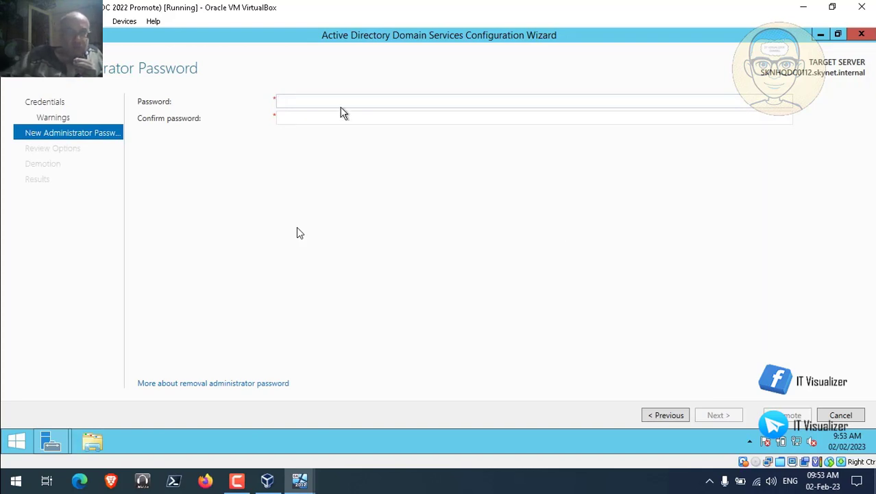
pyautogui.click(323, 103)
pyautogui.write('•••••')
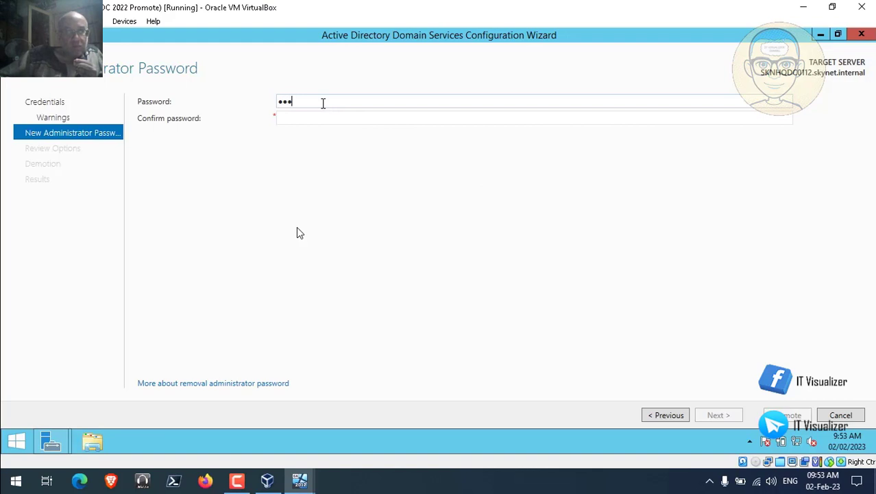
pyautogui.write('•••')
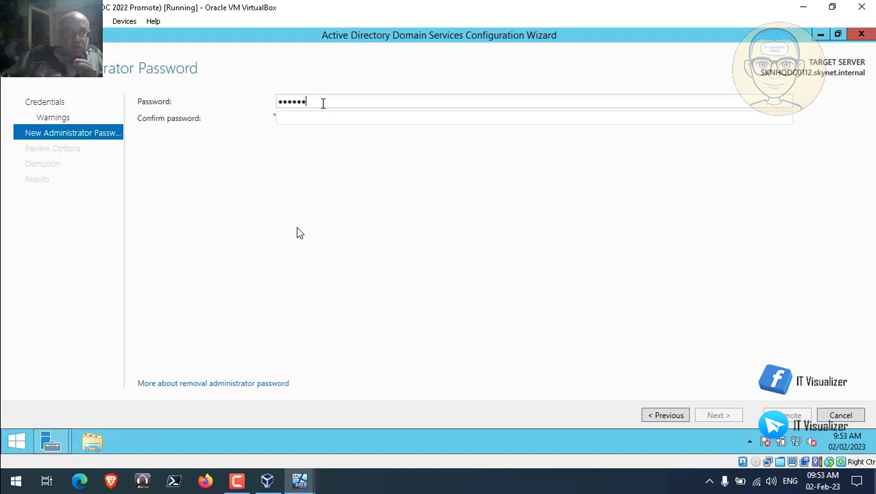
pyautogui.write('•')
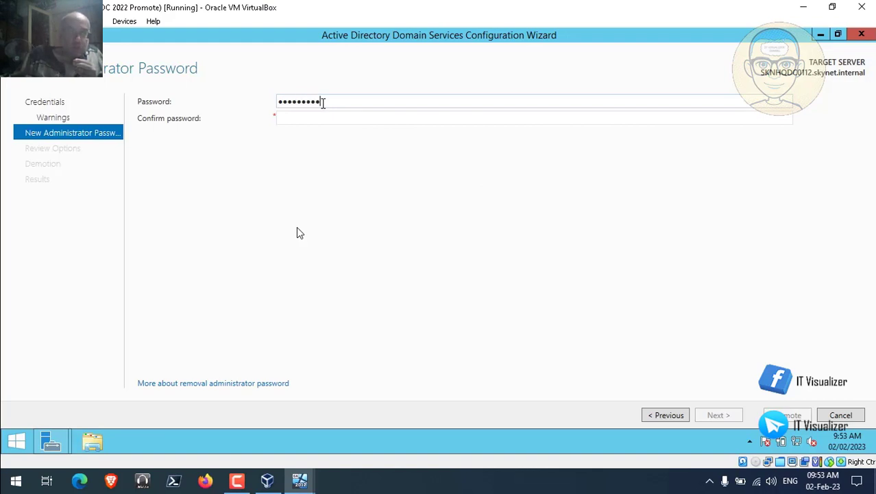
pyautogui.write('•')
pyautogui.press('Tab')
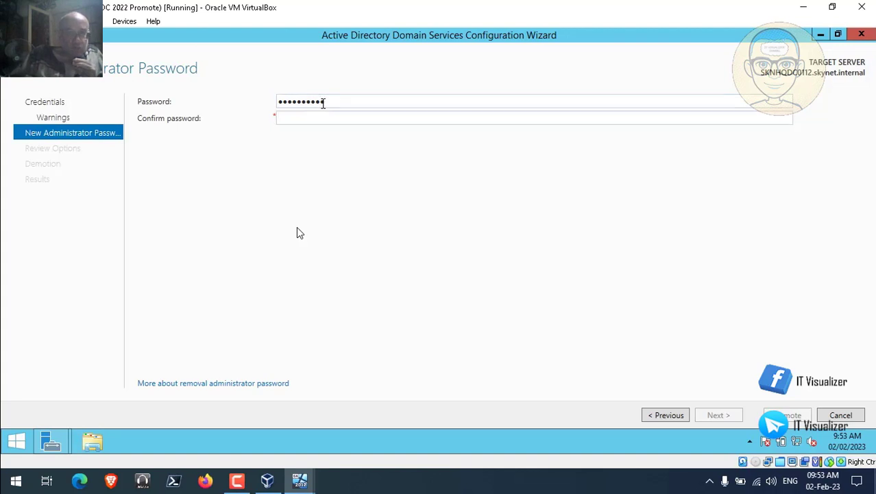
pyautogui.write('•••')
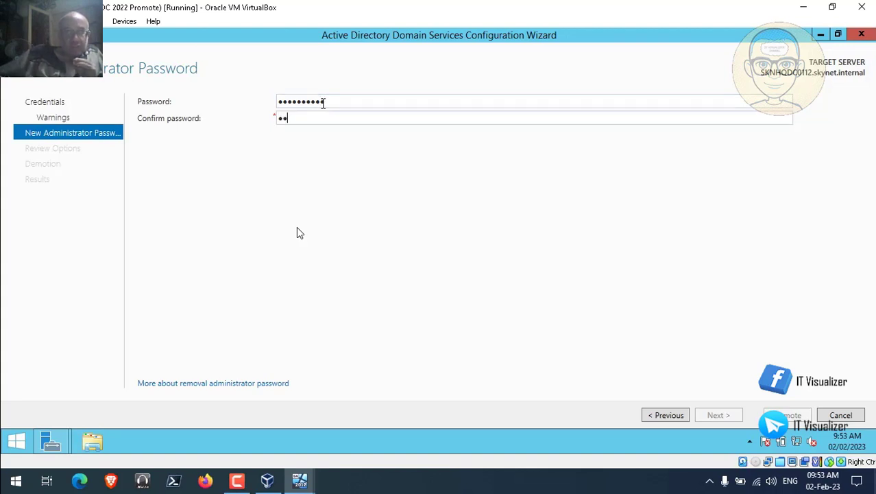
pyautogui.write('•••')
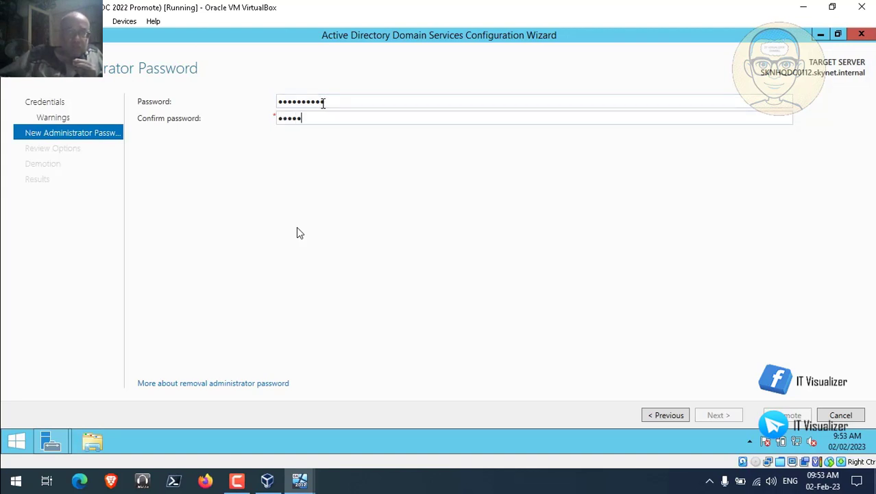
pyautogui.write('•••')
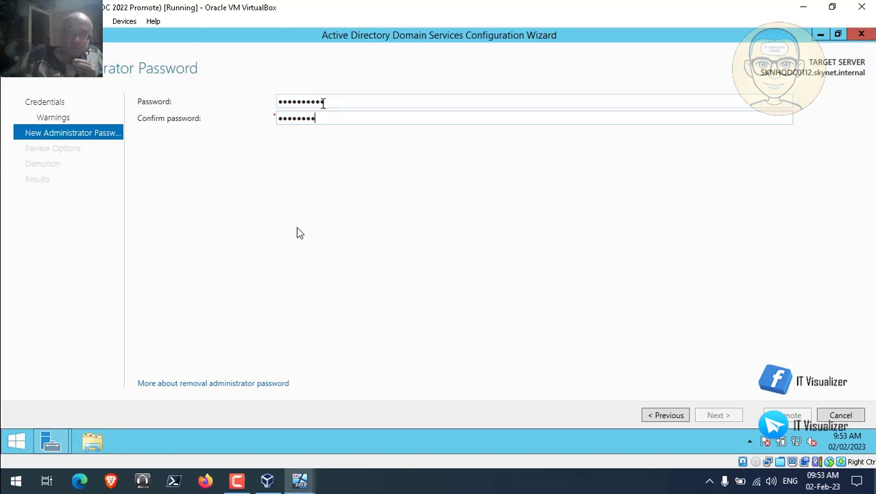
pyautogui.write('•')
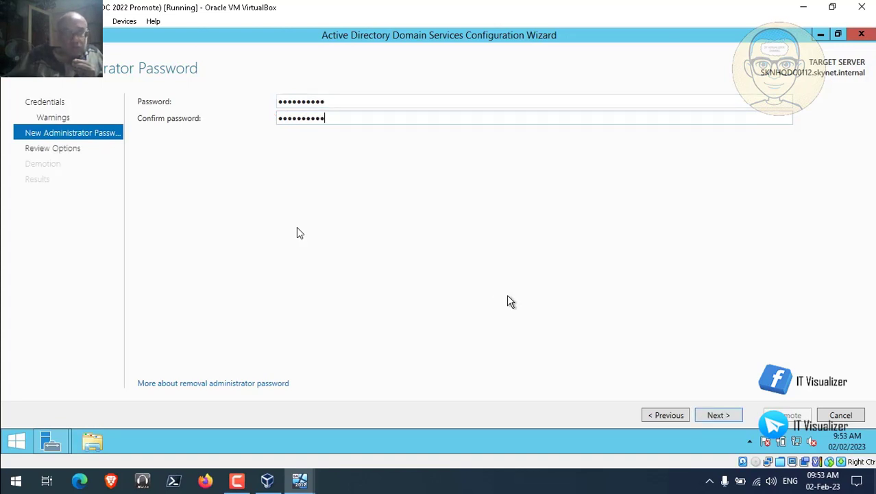
pyautogui.click(721, 416)
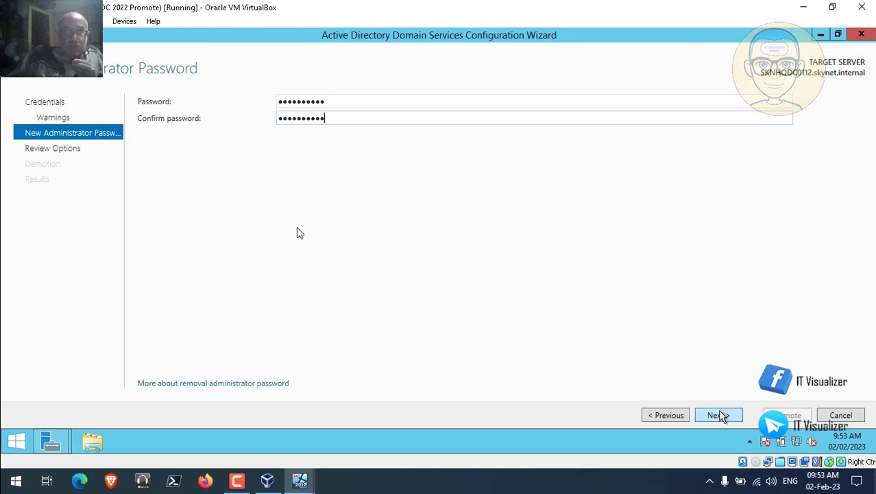
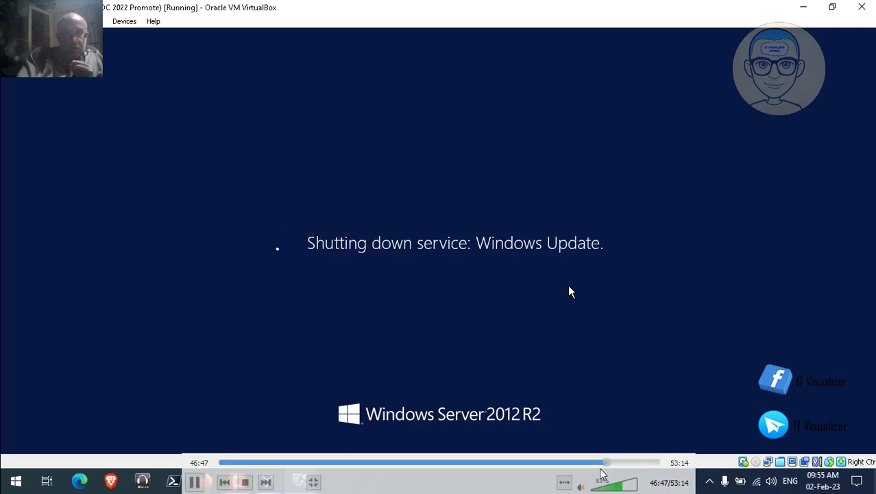
# - Let the SKNHQDC0112 VM restart through the VirtualBox boot screen to its Skynet HQ desktop
pyautogui.click(611, 464)
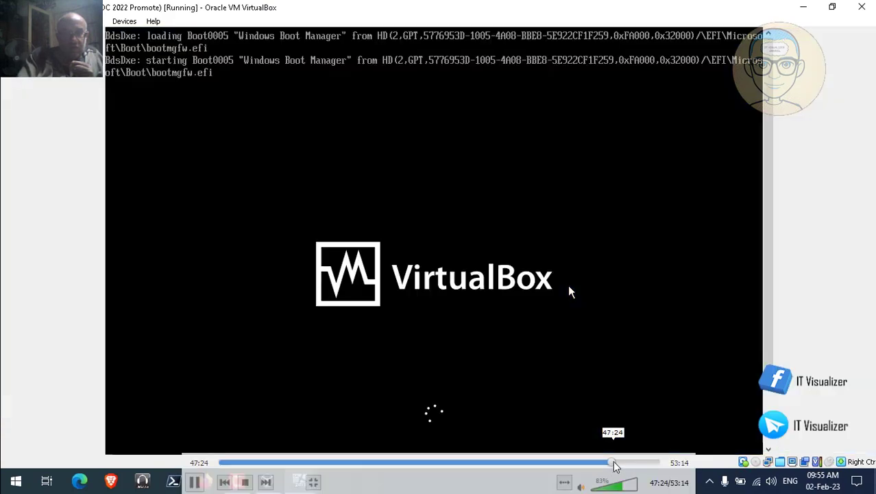
pyautogui.click(615, 465)
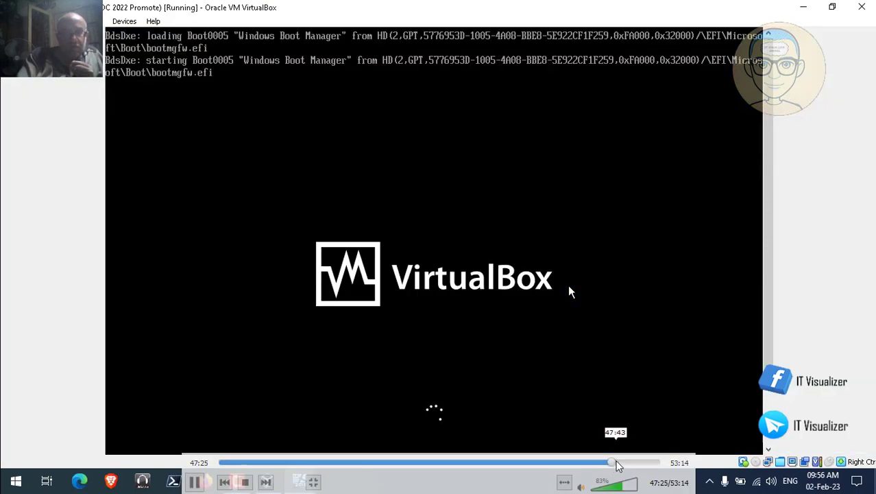
pyautogui.click(618, 464)
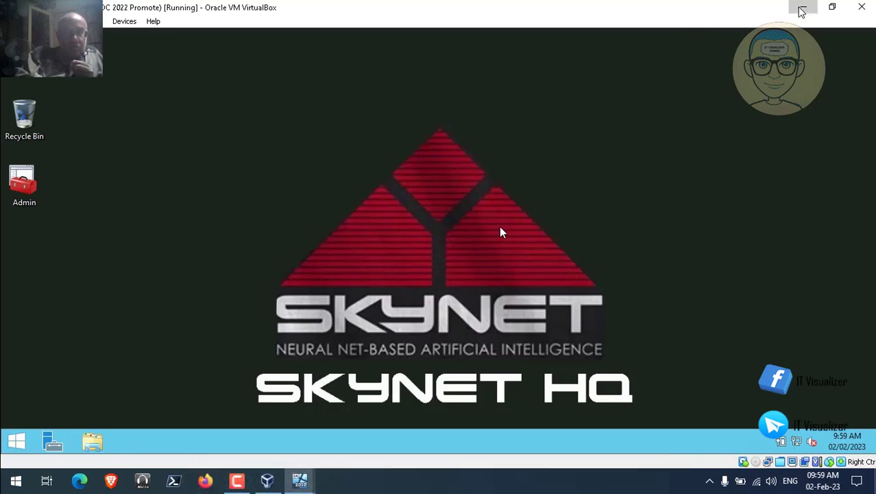
# - Minimize SKNHQDC0112 and bring the SKNHQDC0122 VM window forward from the taskbar previews
pyautogui.click(801, 9)
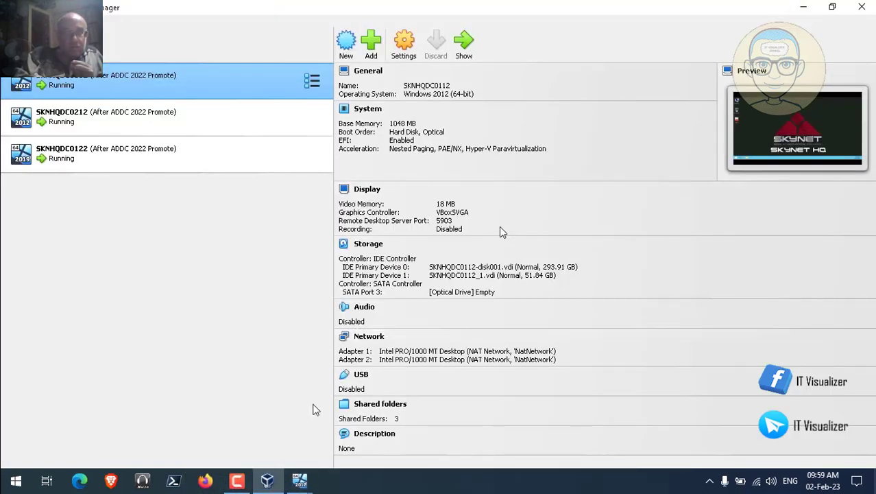
pyautogui.click(302, 479)
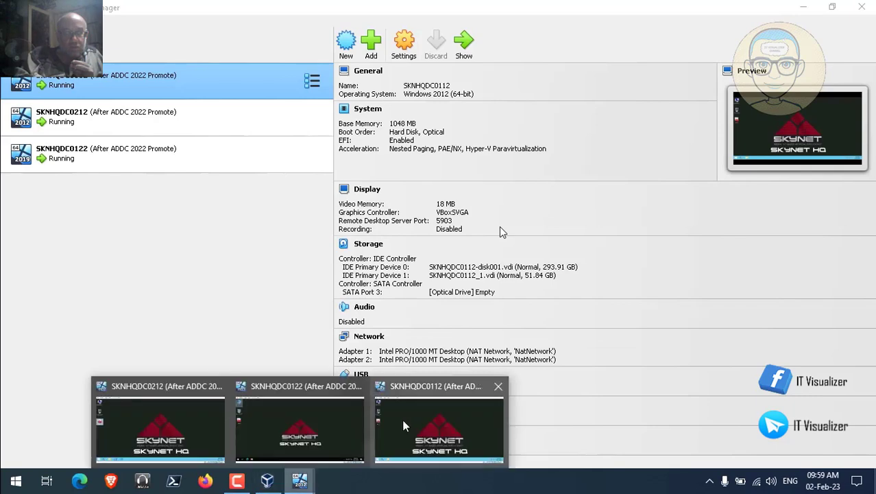
pyautogui.click(417, 429)
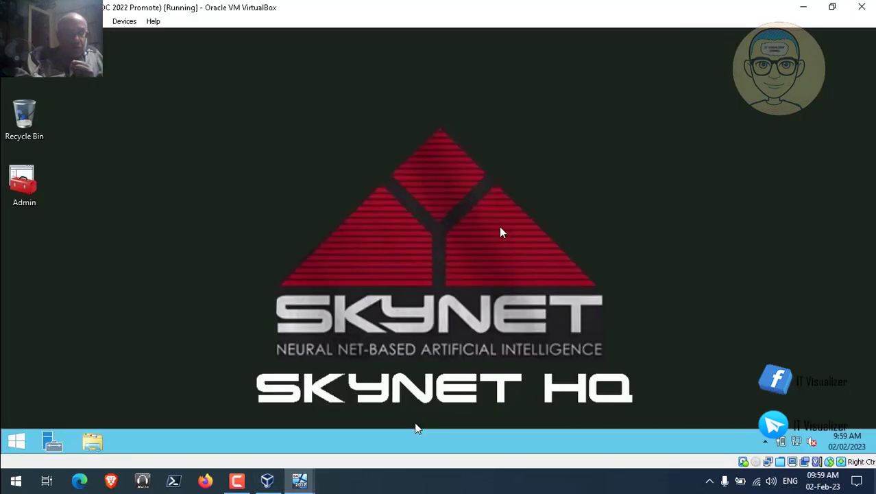
pyautogui.click(303, 481)
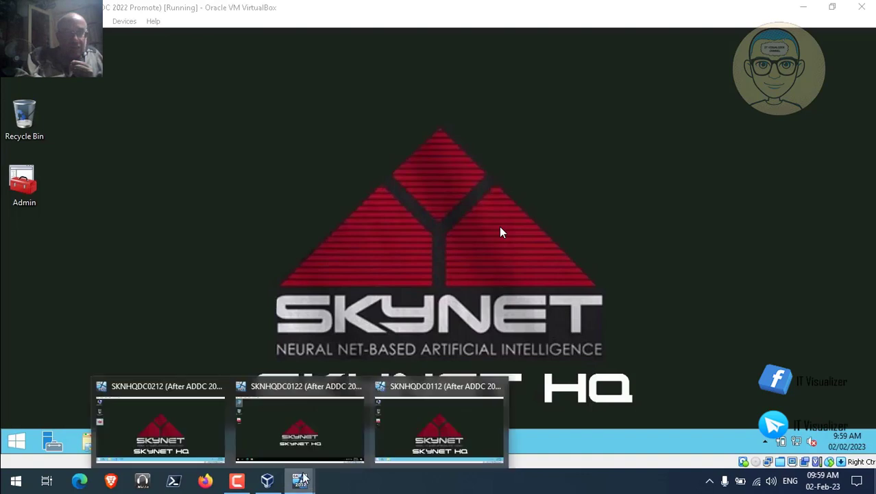
pyautogui.click(280, 424)
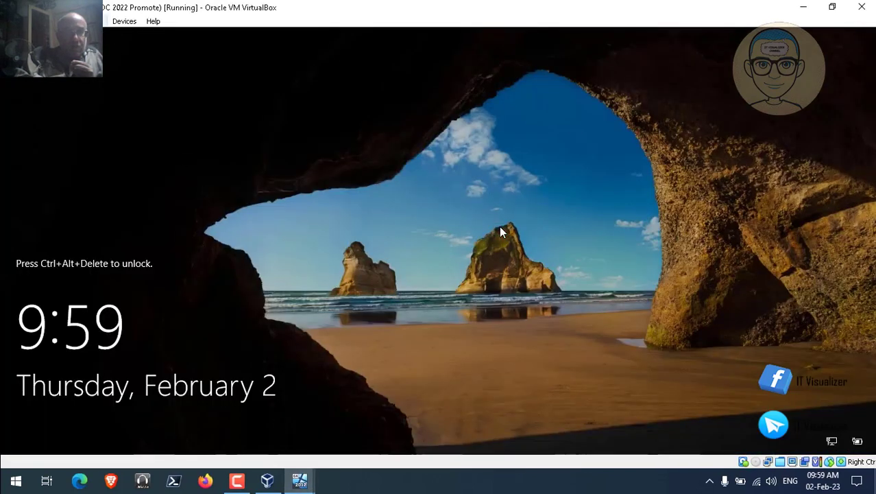
# - Send Ctrl-Alt-Del to SKNHQDC0122, sign in with the account password, and select the Admin shortcut
pyautogui.click(93, 22)
pyautogui.moveTo(151, 36)
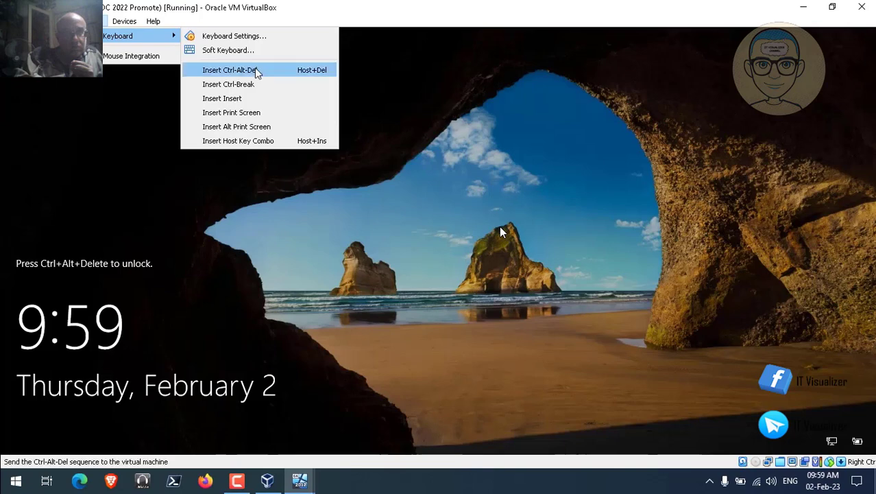
pyautogui.click(255, 70)
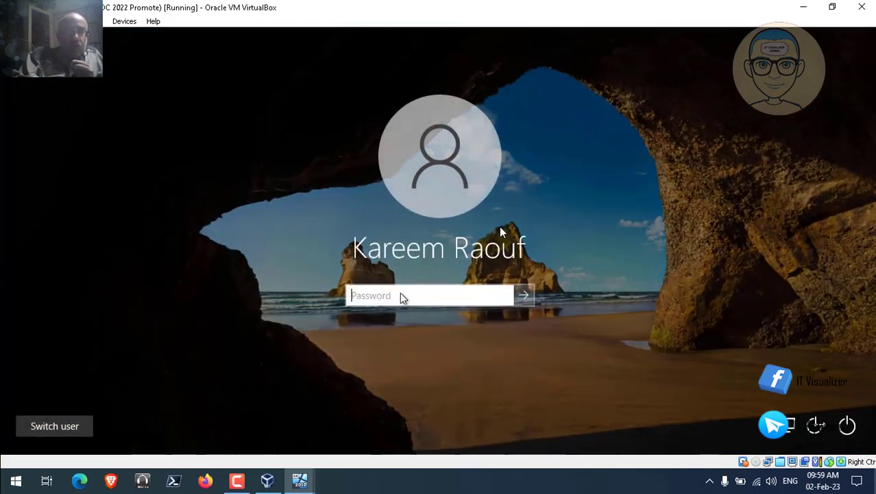
pyautogui.click(401, 295)
pyautogui.write('•')
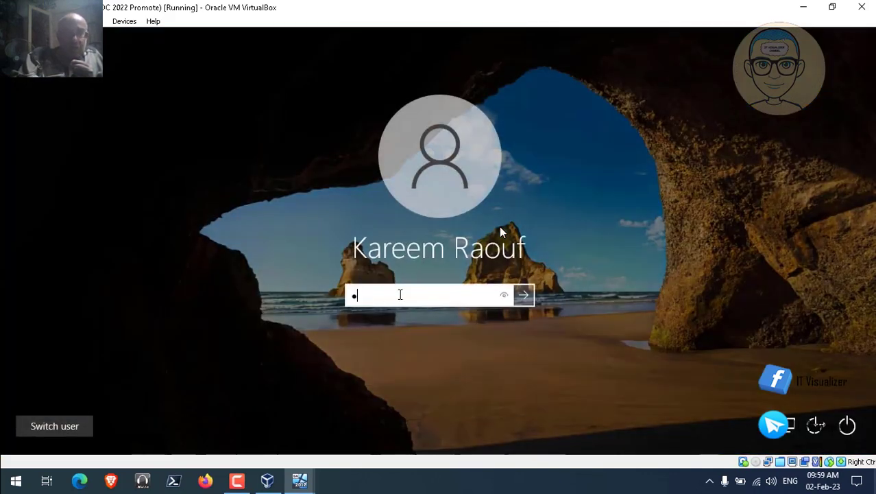
pyautogui.write('••••')
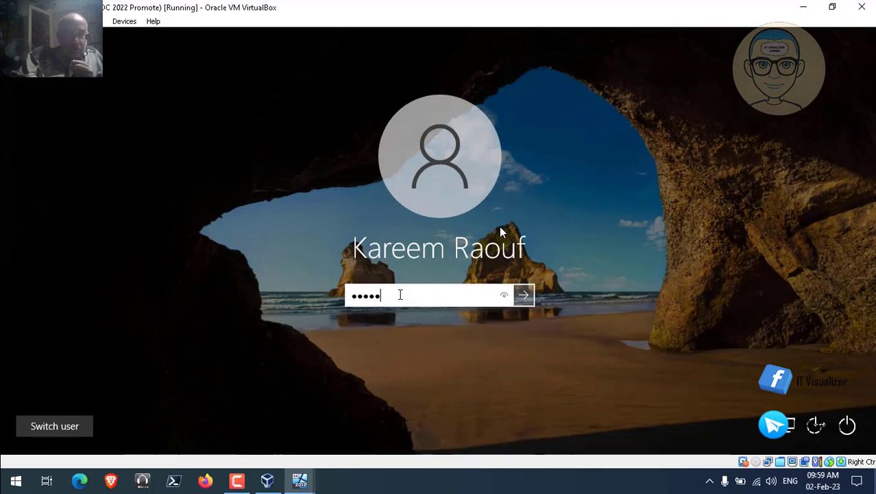
pyautogui.write('•••')
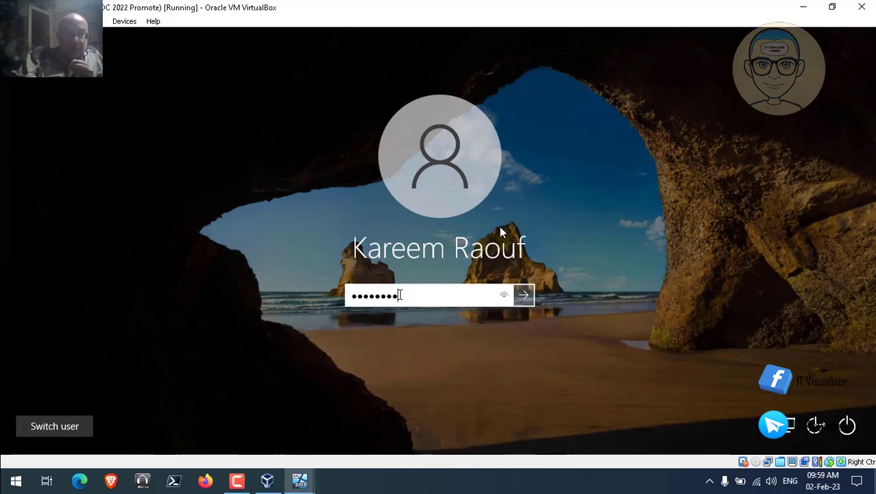
pyautogui.write('••')
pyautogui.press('Return')
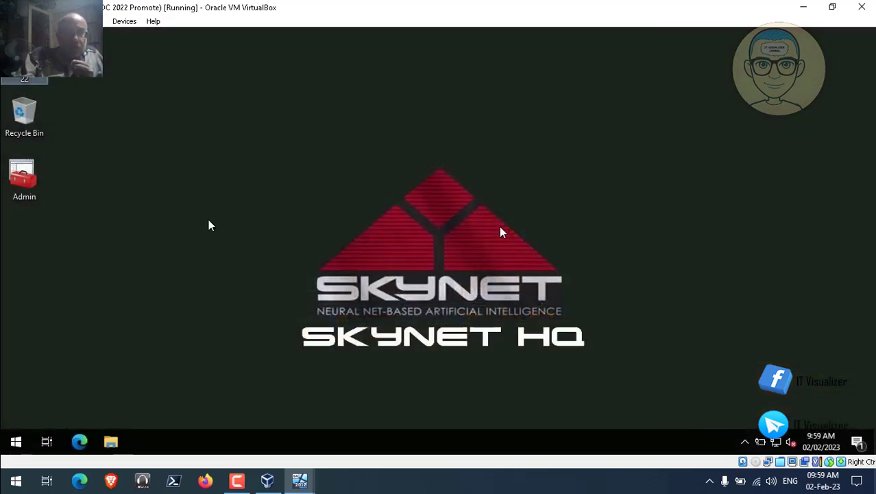
pyautogui.click(29, 182)
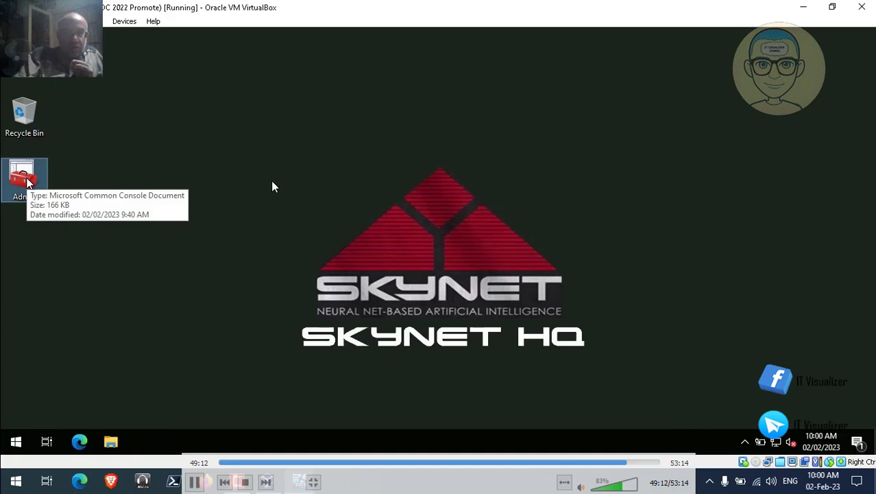
# - Open the Admin console and expand SKNHQDC0122 DNS down to the skynet.internal forward lookup zone
pyautogui.doubleClick(27, 182)
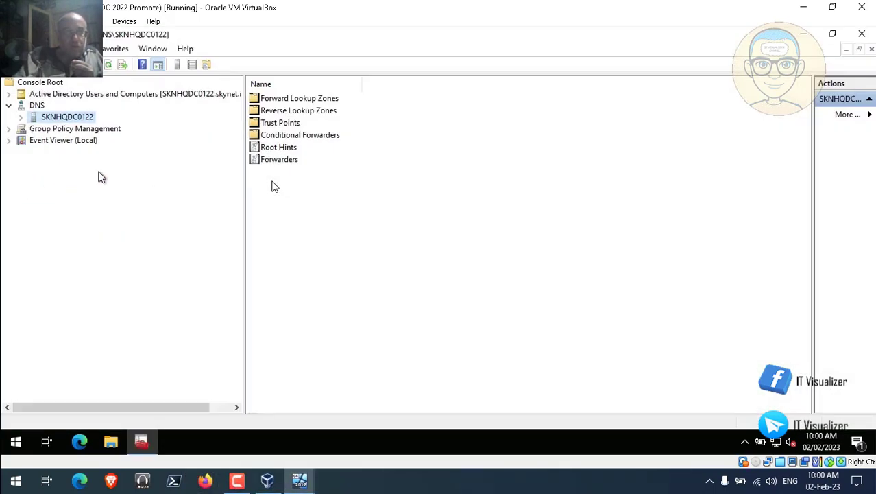
pyautogui.click(21, 116)
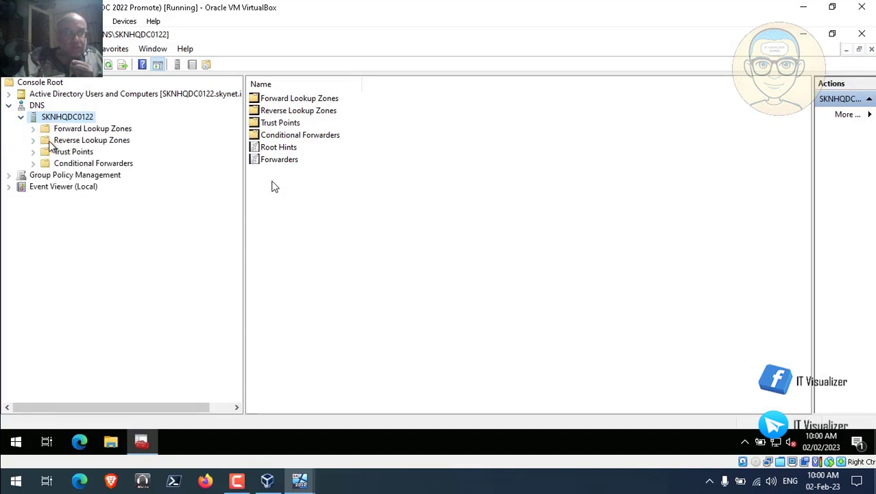
pyautogui.click(36, 128)
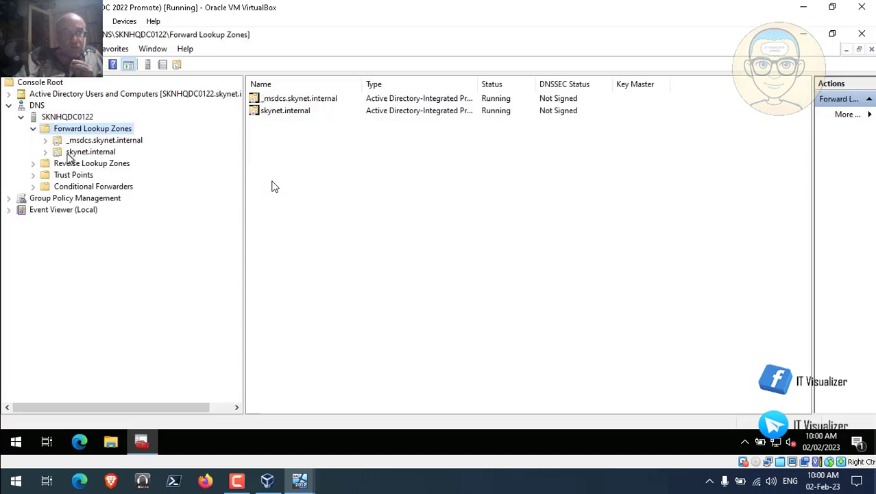
pyautogui.click(78, 153)
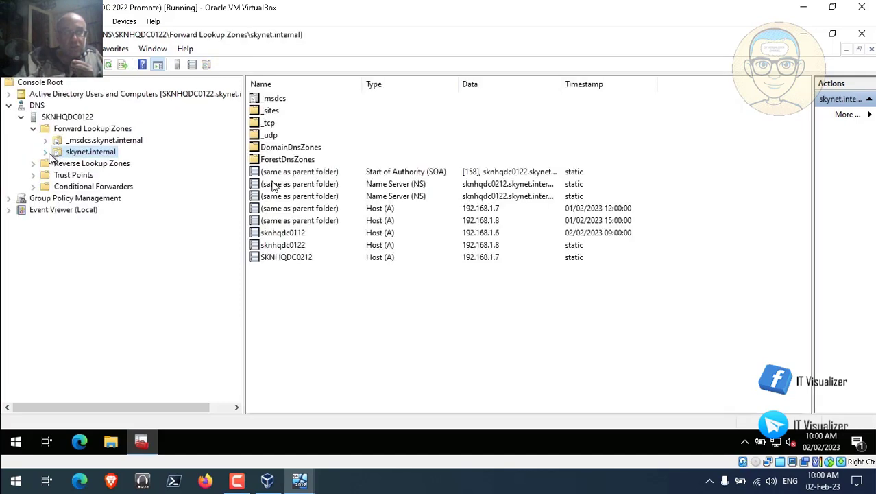
pyautogui.click(46, 153)
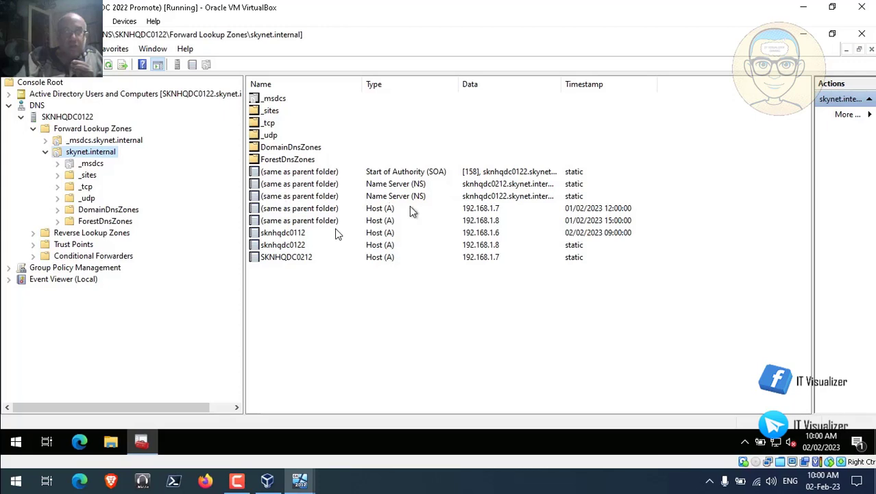
# - Check both NS records list sknhqdc0122 and sknhqdc0212, then collapse DNS and minimize the console
pyautogui.doubleClick(340, 185)
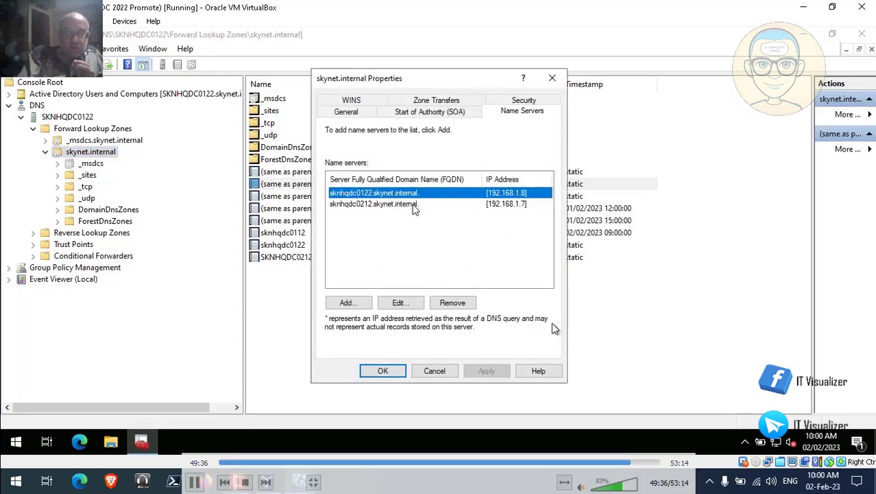
pyautogui.click(434, 371)
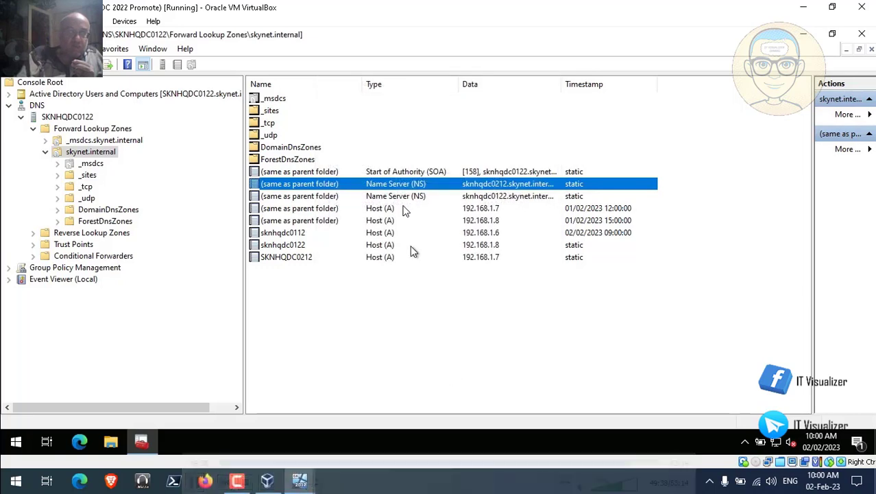
pyautogui.doubleClick(326, 198)
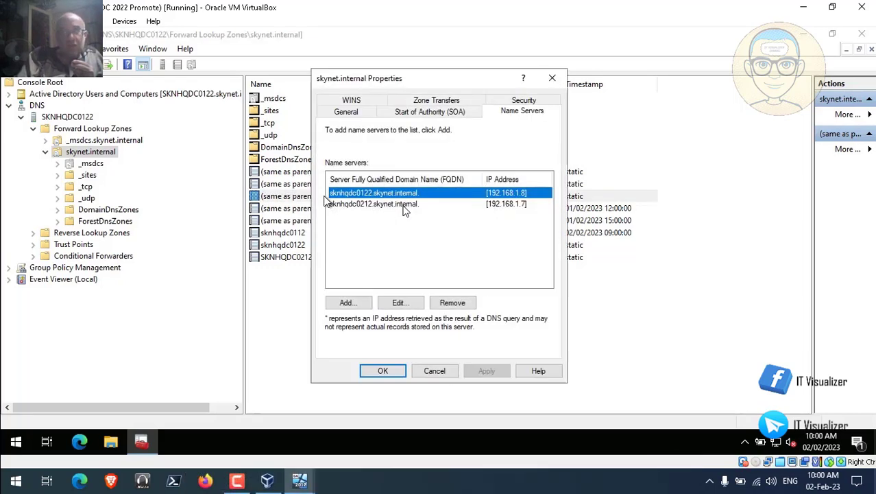
pyautogui.click(442, 377)
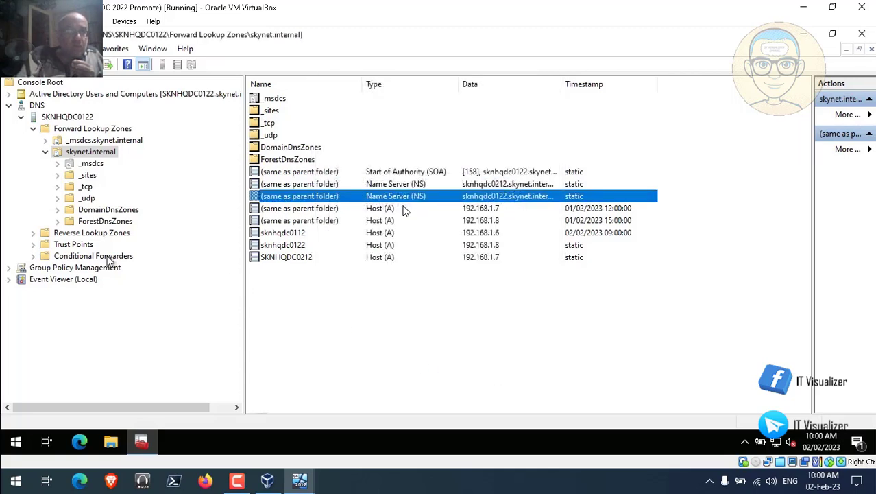
pyautogui.click(9, 107)
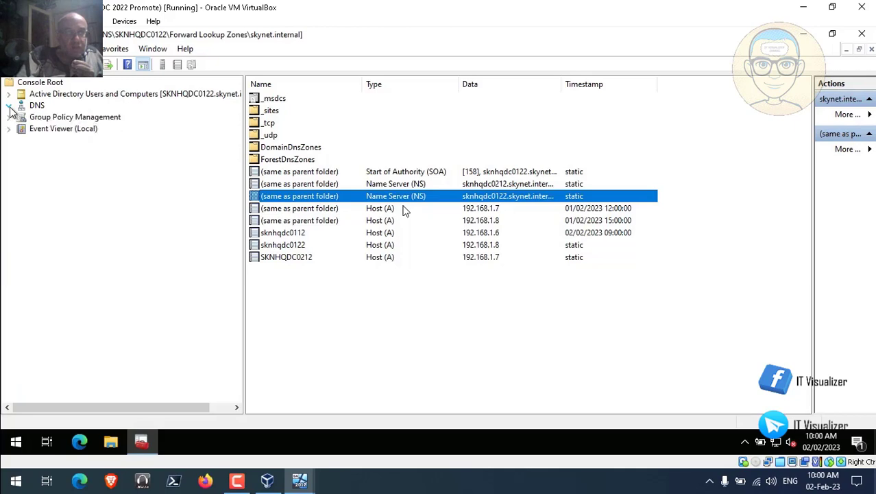
pyautogui.click(803, 36)
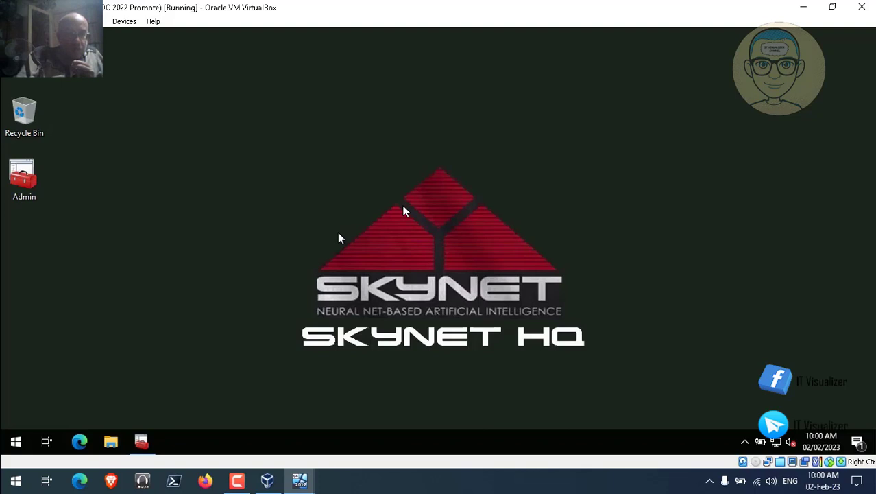
# - Switch to the SKNHQDC0212 virtual machine from the VirtualBox taskbar previews
pyautogui.click(142, 443)
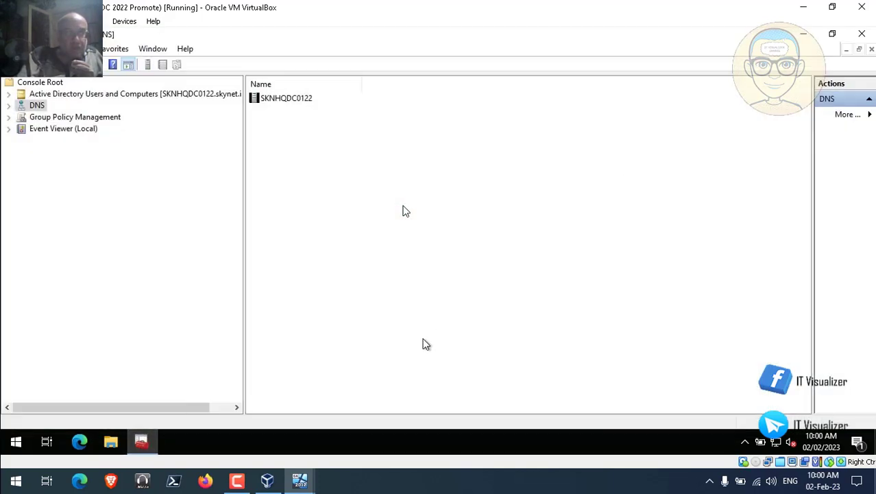
pyautogui.moveTo(303, 478)
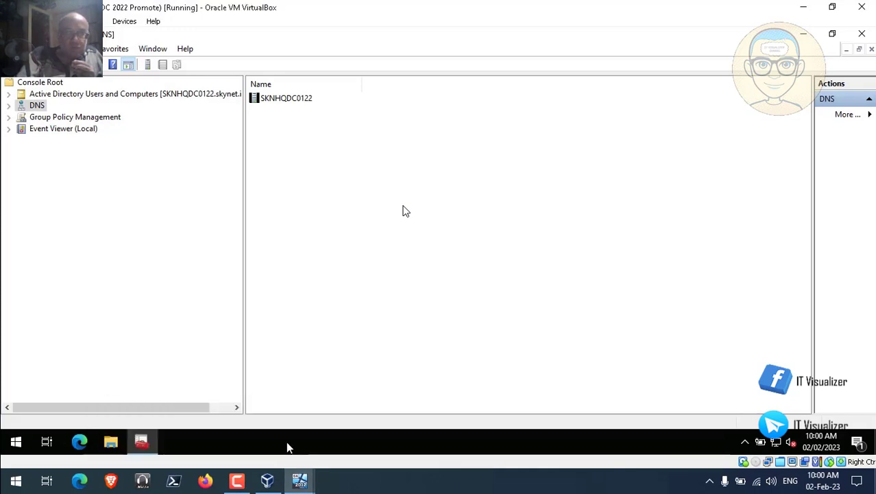
pyautogui.click(300, 482)
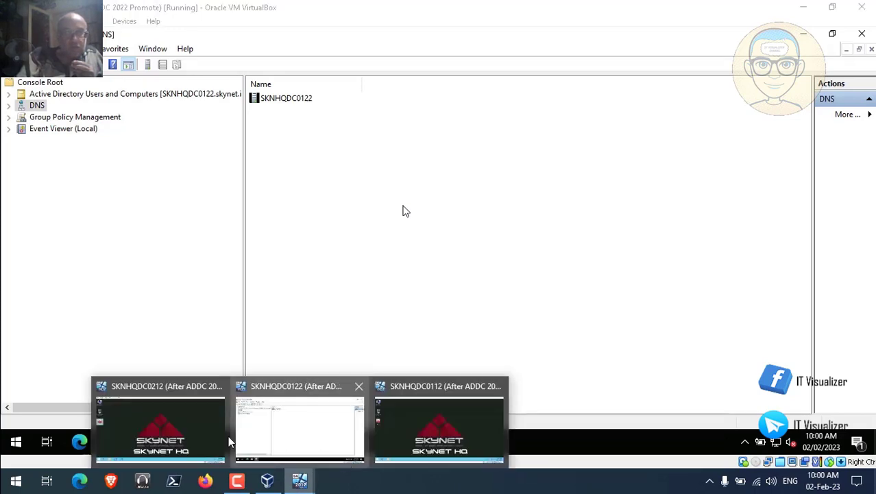
pyautogui.click(174, 437)
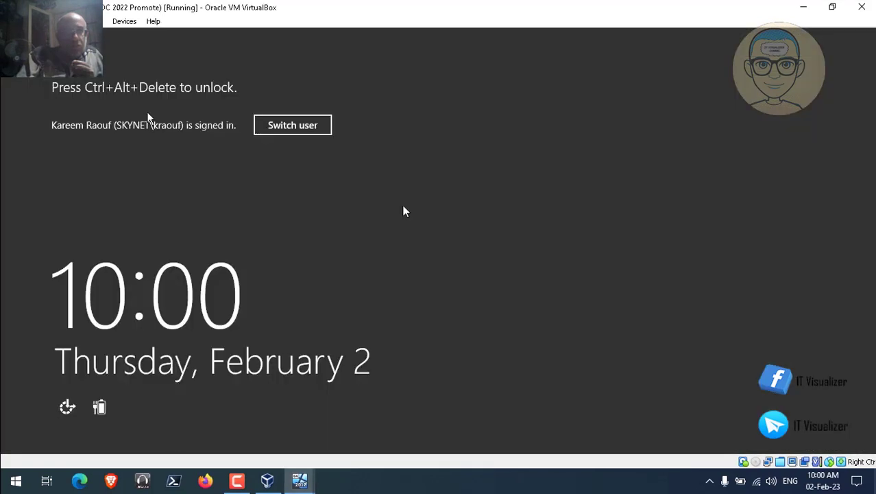
# - Send Ctrl-Alt-Del to SKNHQDC0212 and sign in with the account password
pyautogui.click(104, 21)
pyautogui.moveTo(107, 36)
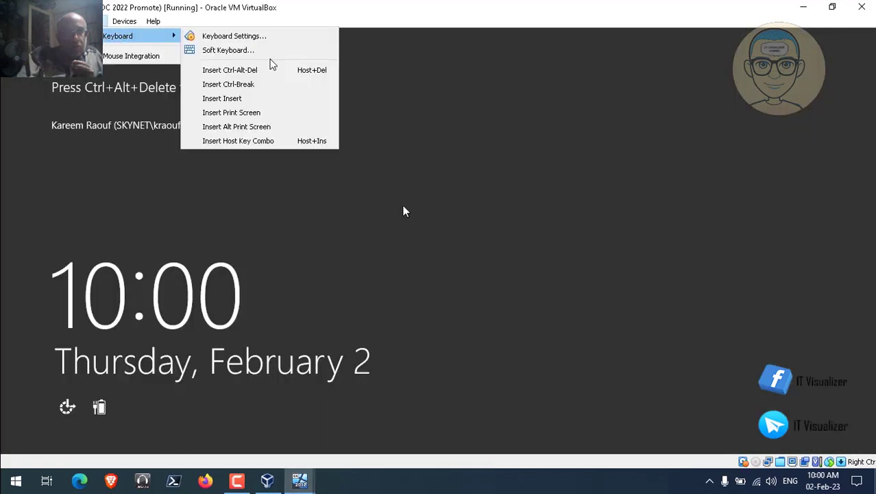
pyautogui.click(272, 70)
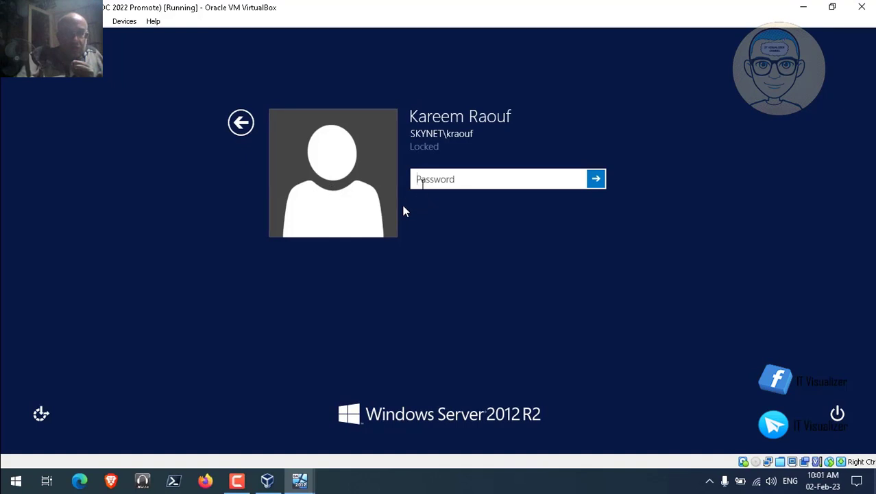
pyautogui.write('P')
pyautogui.press('BackSpace')
pyautogui.write('P@')
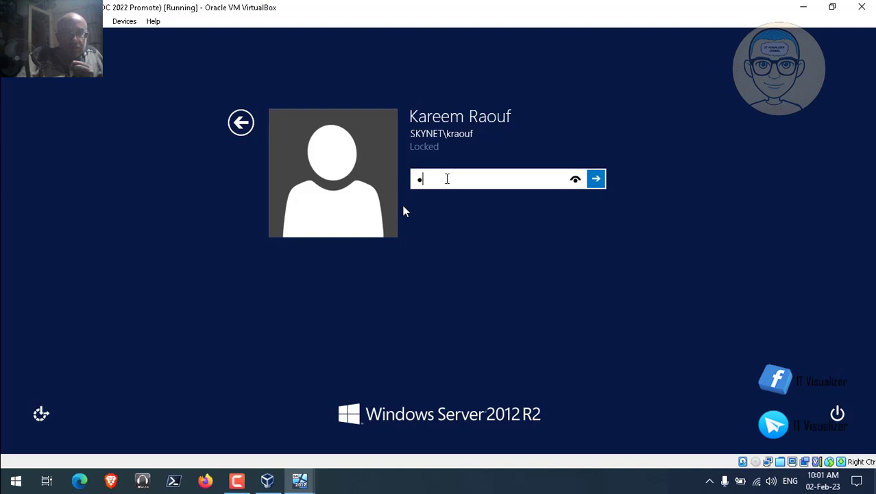
pyautogui.write('ssw0rd12')
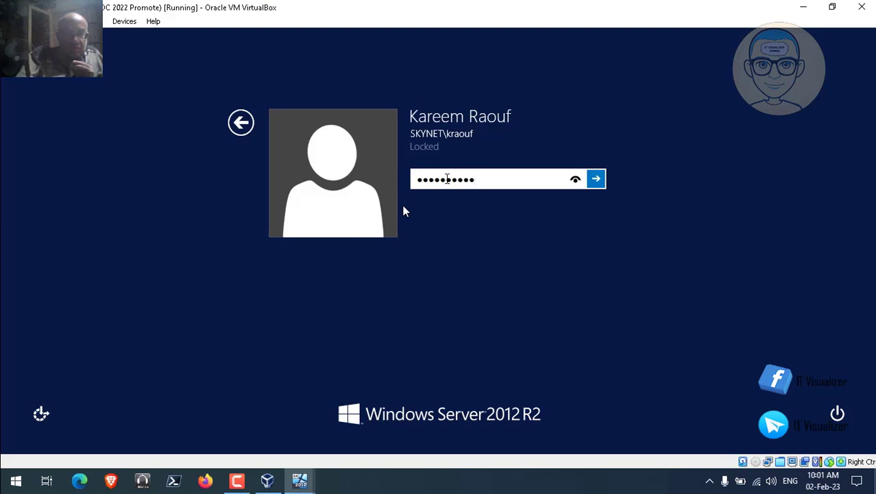
pyautogui.press('Return')
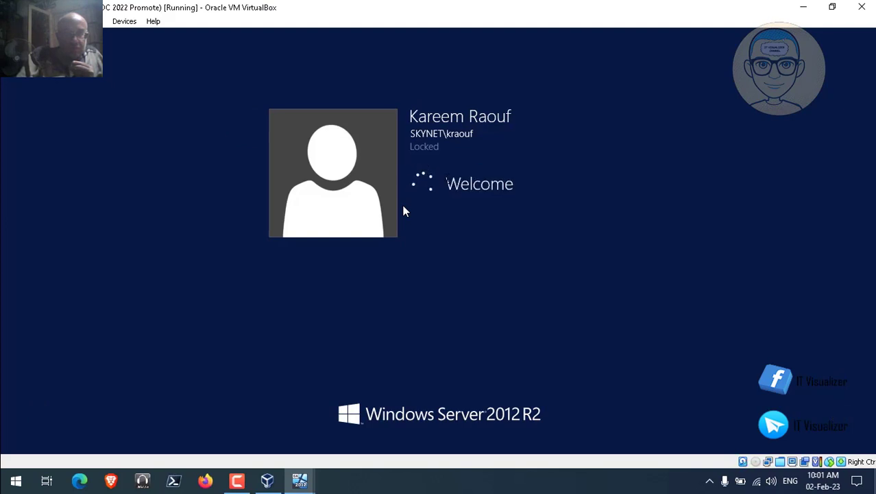